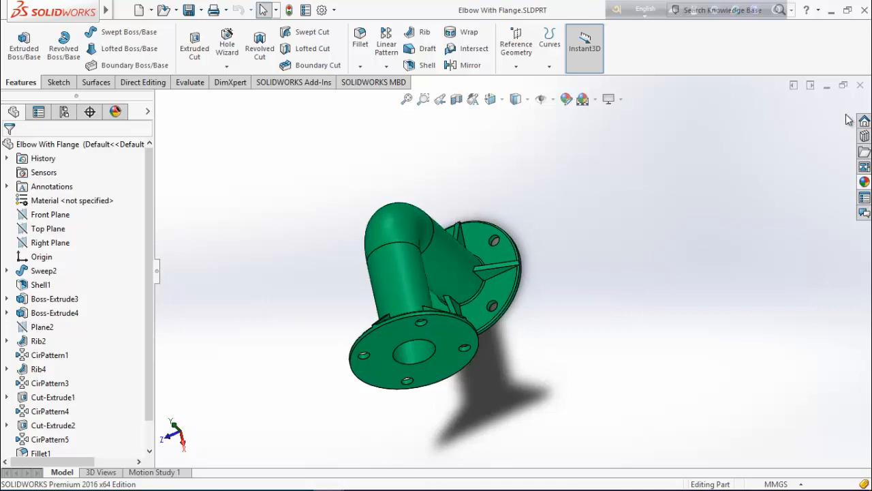
Close the Elbow With Flange part and start a sketch on the Front Plane of the empty part.
{"action": "left_click", "coordinate": [860, 87]}
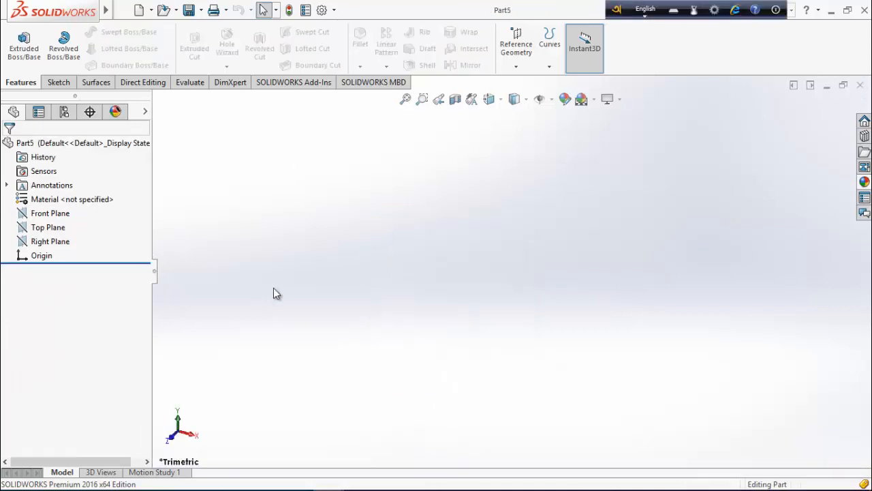
{"action": "right_click", "coordinate": [60, 214]}
{"action": "left_click", "coordinate": [118, 198]}
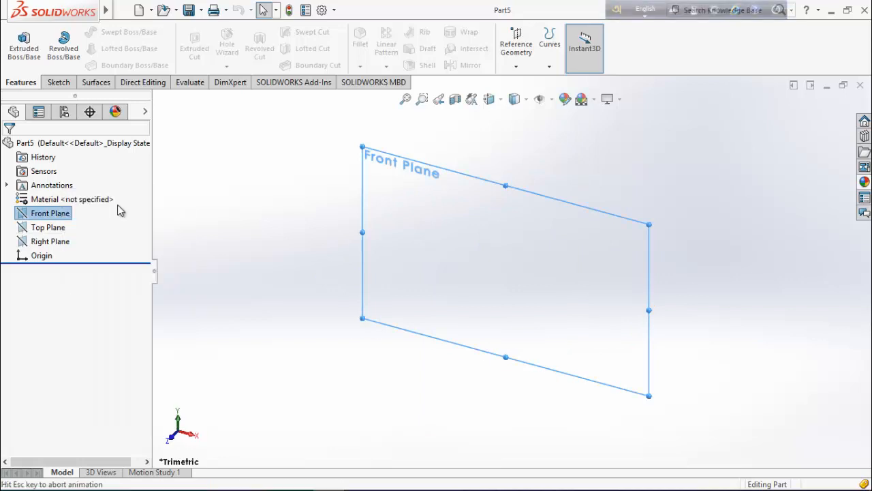
{"action": "right_click", "coordinate": [68, 206]}
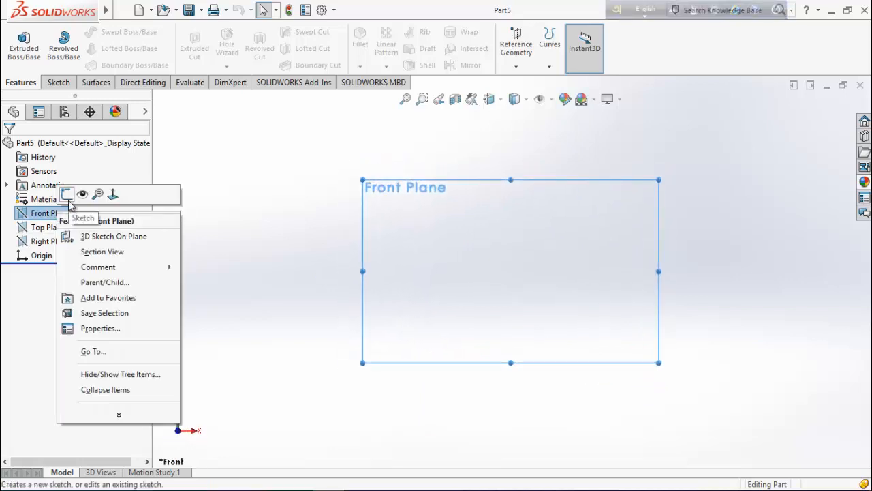
{"action": "left_click", "coordinate": [67, 195]}
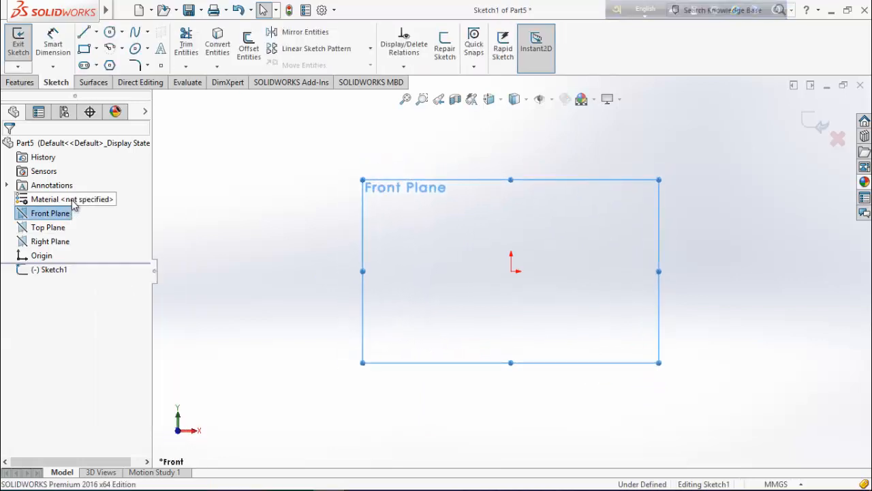
Sketch a vertical line about 52 mm long up from the origin and a horizontal line of similar length rightward from its upper end.
{"action": "left_click", "coordinate": [85, 34]}
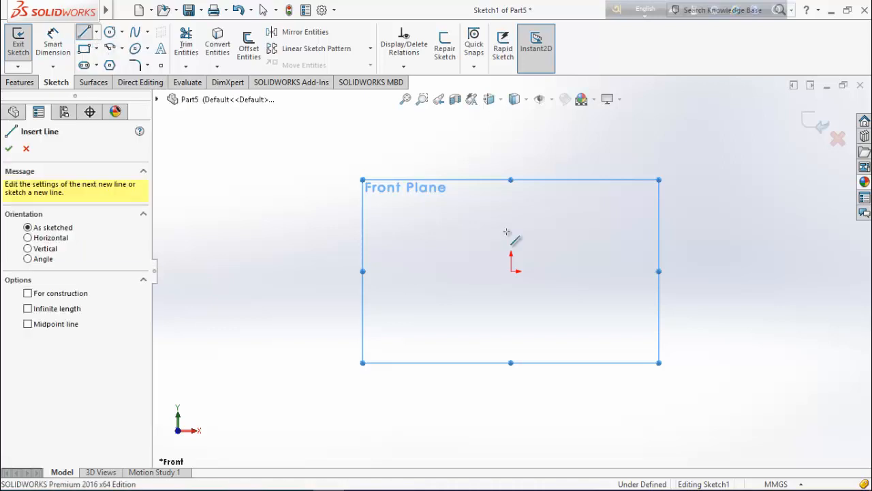
{"action": "left_click", "coordinate": [512, 272]}
{"action": "left_click", "coordinate": [510, 125]}
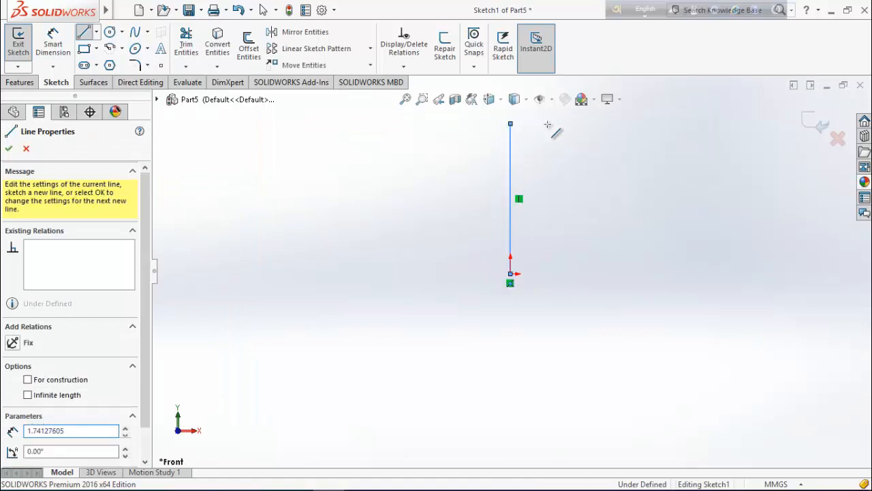
{"action": "left_click", "coordinate": [659, 123]}
{"action": "right_click", "coordinate": [674, 155]}
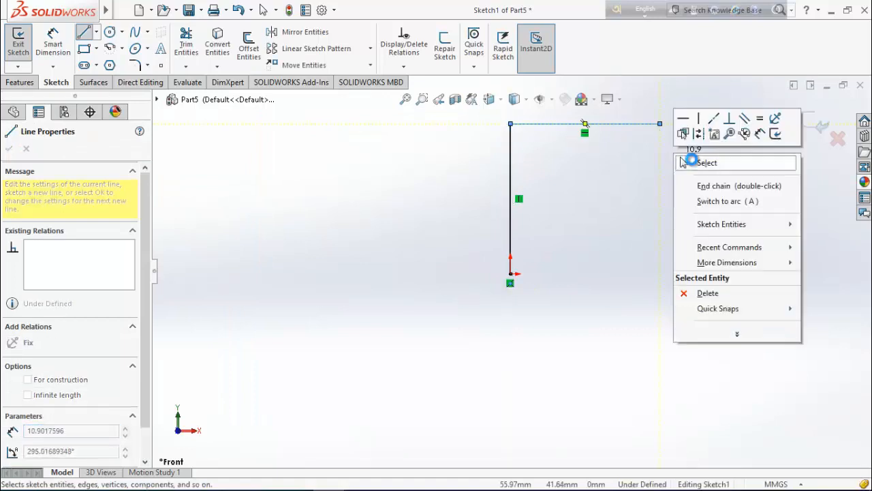
{"action": "left_click", "coordinate": [695, 161]}
Dimension the vertical line's length to 150 mm.
{"action": "left_click", "coordinate": [53, 42]}
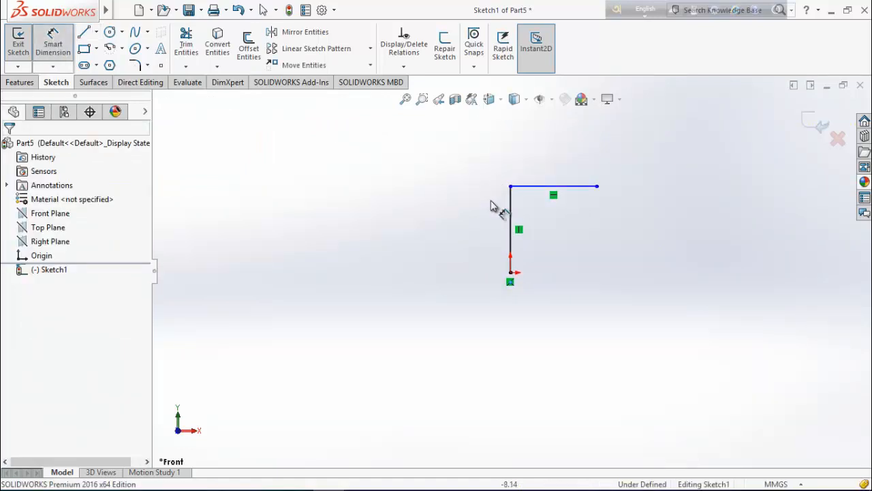
{"action": "left_click", "coordinate": [511, 208]}
{"action": "left_click", "coordinate": [477, 220]}
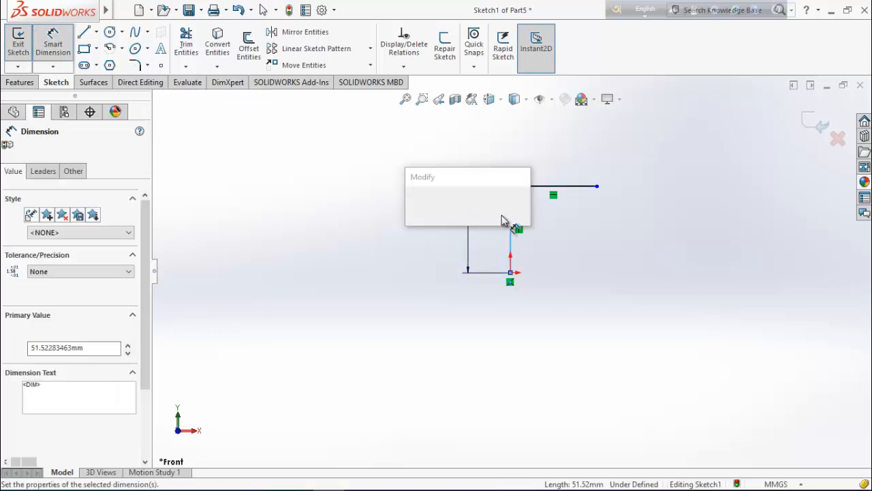
{"action": "type", "text": "150"}
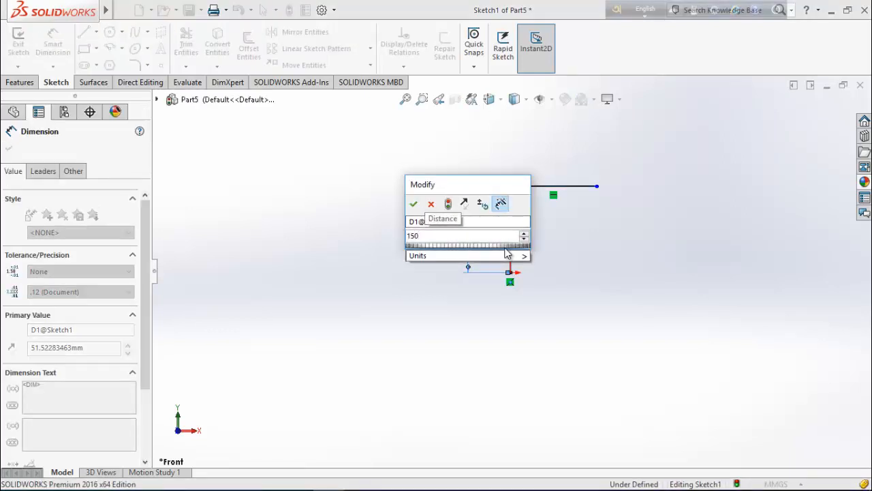
{"action": "key", "text": "Return"}
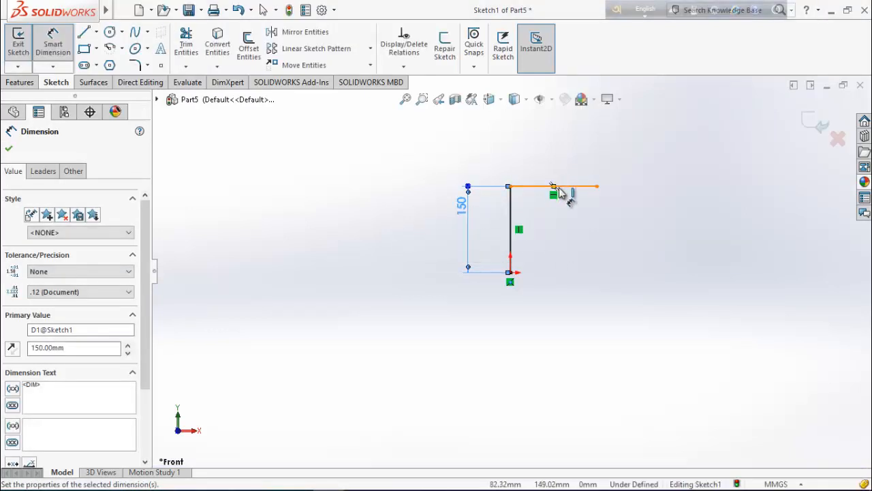
Dimension the horizontal line's length to 150 mm and leave the dimension command.
{"action": "left_click", "coordinate": [563, 186]}
{"action": "left_click", "coordinate": [606, 175]}
{"action": "type", "text": "1"}
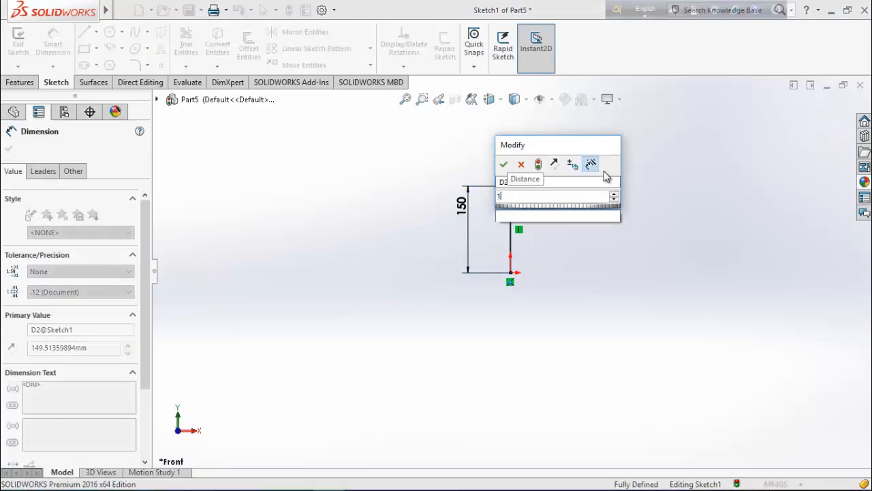
{"action": "type", "text": "50"}
{"action": "key", "text": "Return"}
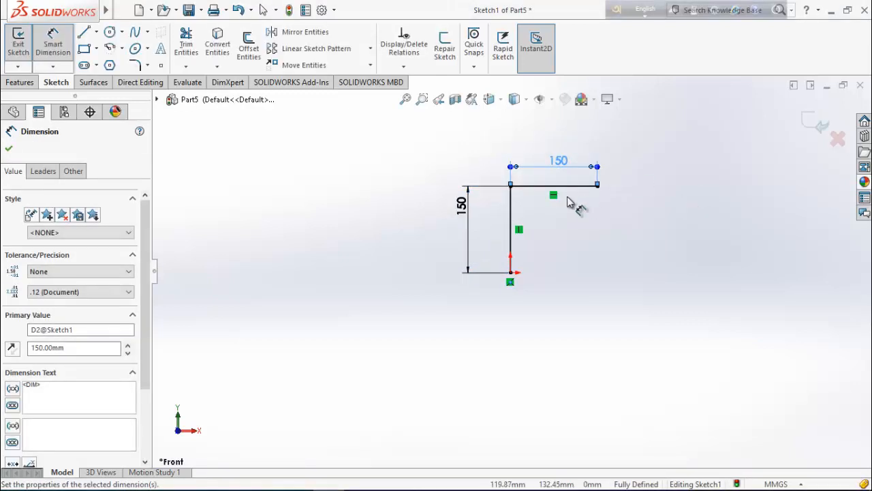
{"action": "scroll", "coordinate": [567, 199], "scroll_direction": "down", "scroll_amount": 3}
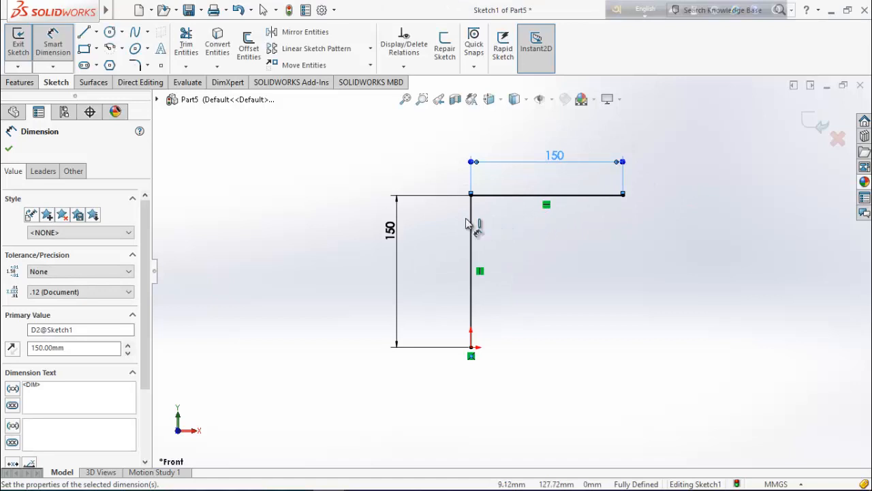
{"action": "left_click", "coordinate": [11, 149]}
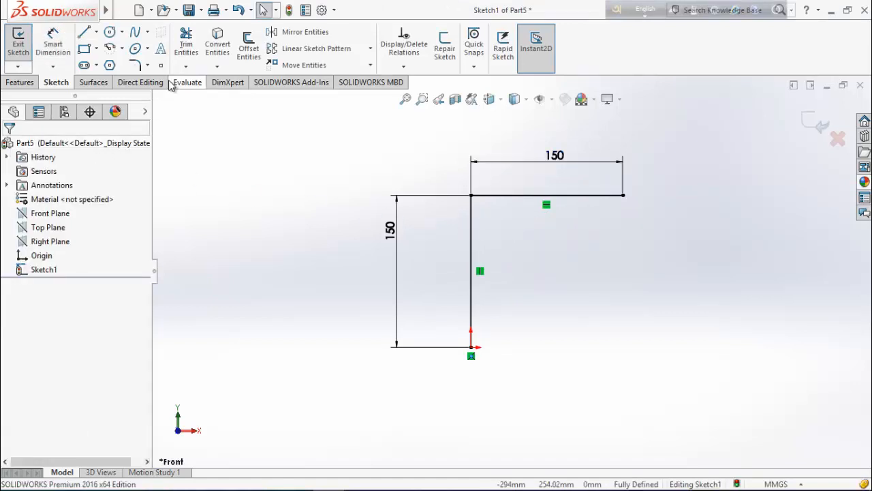
Round the corner between the two lines with a 65 mm sketch fillet and finish the sketch.
{"action": "left_click", "coordinate": [147, 64]}
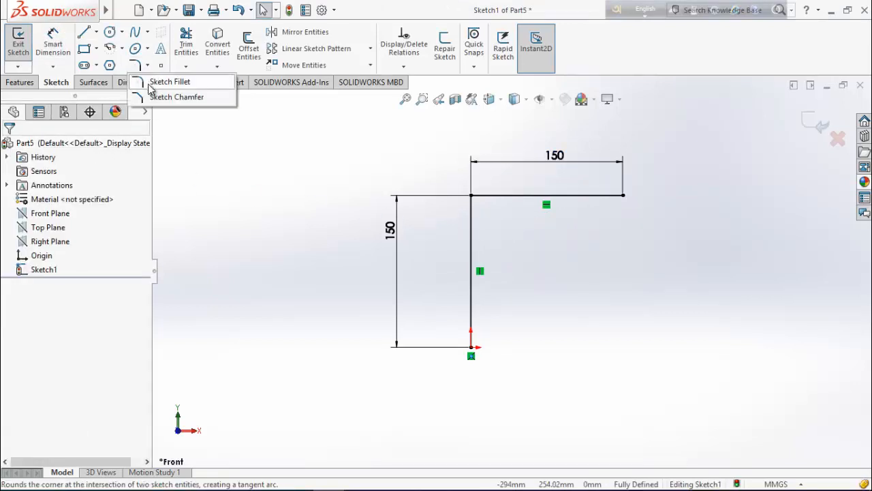
{"action": "left_click", "coordinate": [149, 84]}
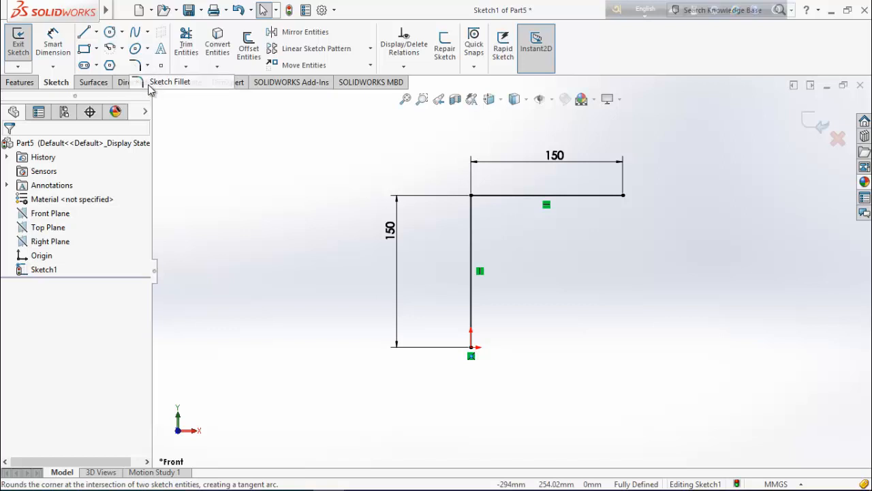
{"action": "left_click", "coordinate": [472, 201]}
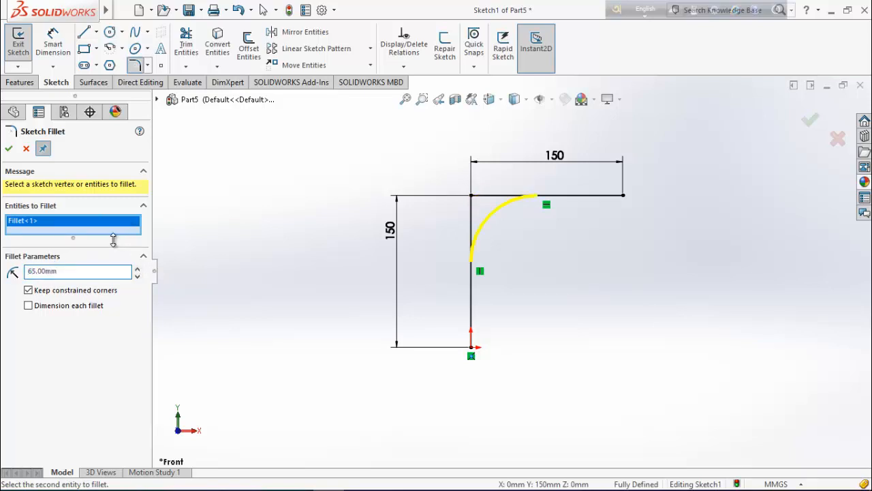
{"action": "left_click", "coordinate": [9, 149]}
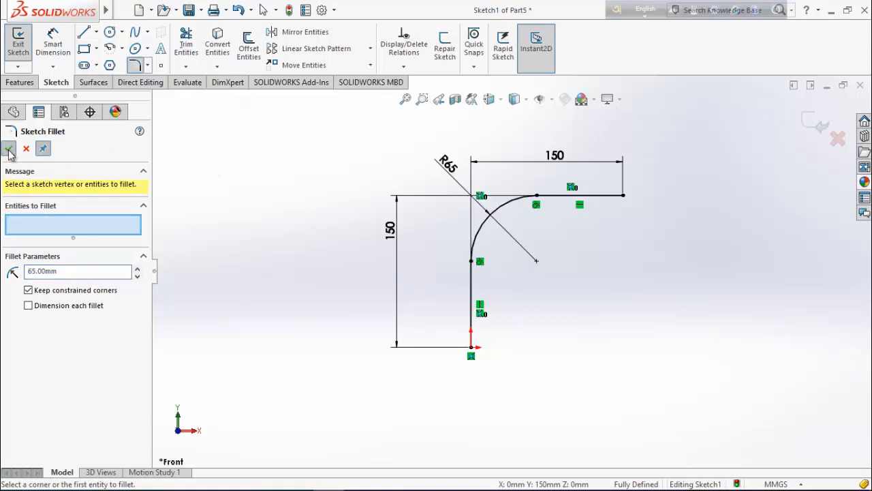
{"action": "left_click", "coordinate": [8, 148]}
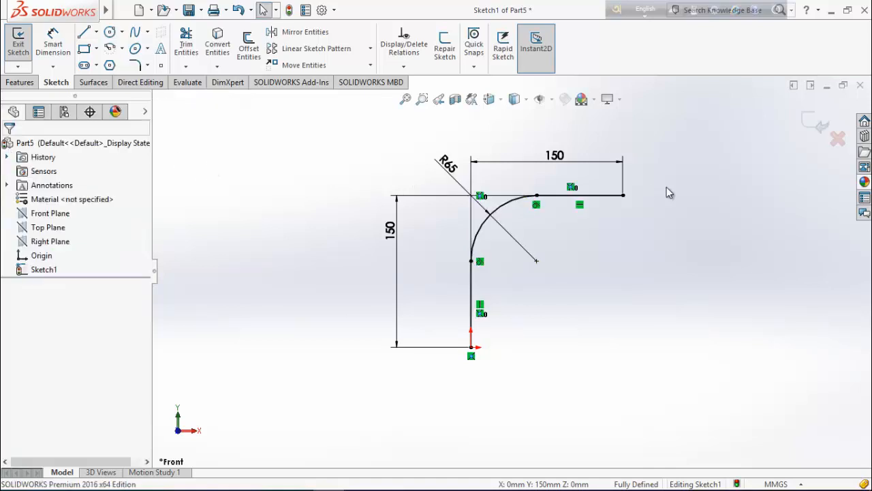
{"action": "left_click", "coordinate": [809, 123]}
Start a new sketch on the Top Plane, at the lower end of the elbow path.
{"action": "mouse_move", "coordinate": [539, 349]}
{"action": "middle_mouse_down"}
{"action": "mouse_move", "coordinate": [465, 337]}
{"action": "mouse_move", "coordinate": [555, 361]}
{"action": "mouse_move", "coordinate": [483, 377]}
{"action": "mouse_move", "coordinate": [409, 354]}
{"action": "middle_mouse_up"}
{"action": "left_click", "coordinate": [55, 227]}
{"action": "middle_click_drag", "start_coordinate": [407, 289], "coordinate": [471, 315]}
{"action": "left_click", "coordinate": [54, 214]}
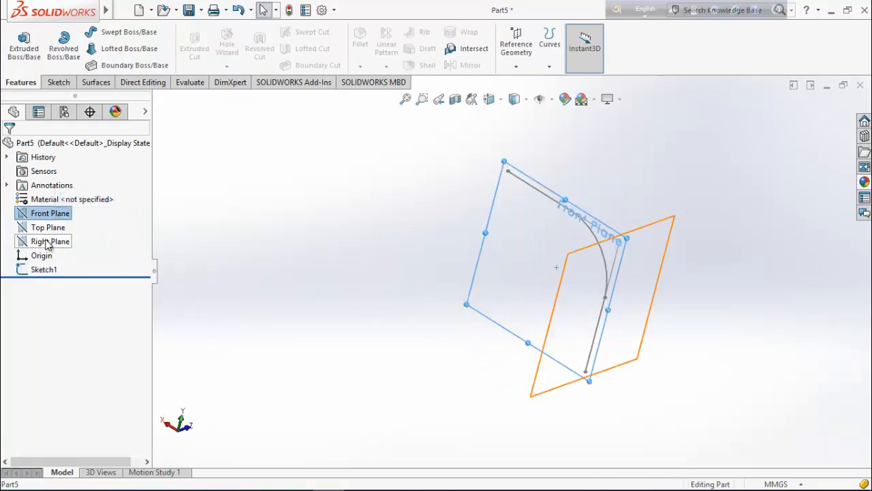
{"action": "left_click", "coordinate": [49, 242]}
{"action": "left_click", "coordinate": [43, 230]}
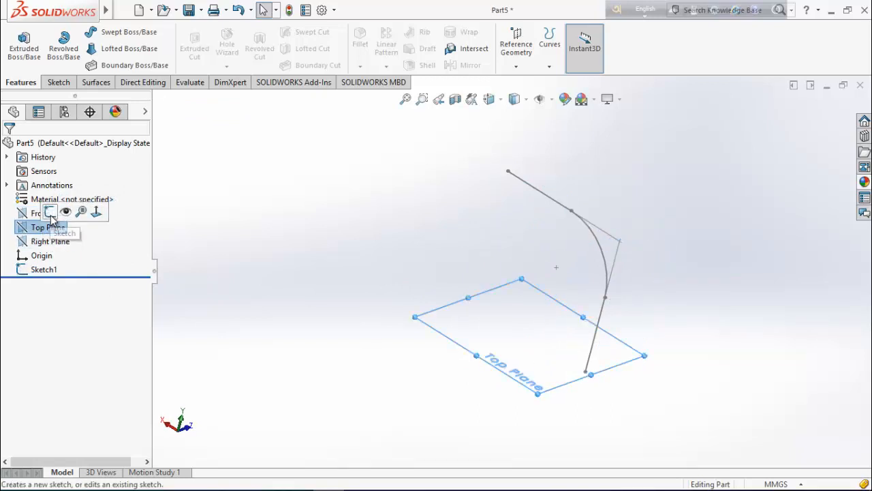
{"action": "left_click", "coordinate": [51, 214]}
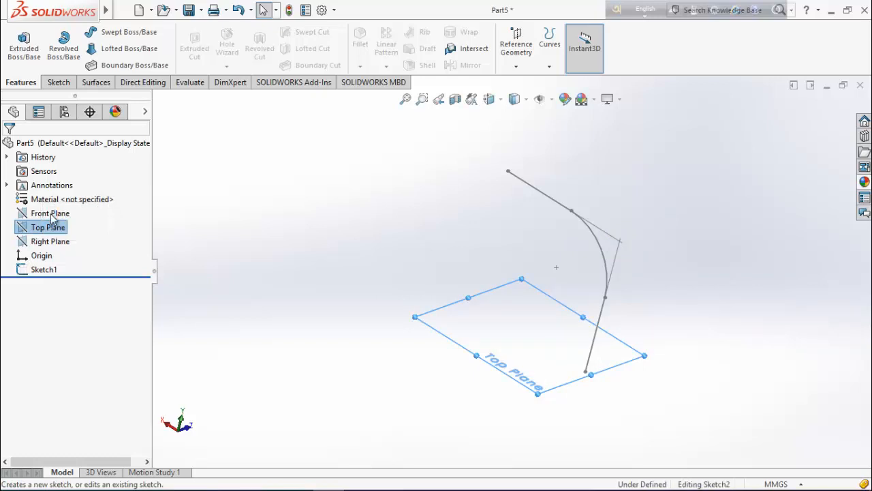
Sketch a circle with a radius of about 43 mm centred on the origin, at the path's lower end.
{"action": "mouse_move", "coordinate": [549, 409]}
{"action": "middle_mouse_down"}
{"action": "mouse_move", "coordinate": [547, 423]}
{"action": "mouse_move", "coordinate": [515, 409]}
{"action": "middle_mouse_up"}
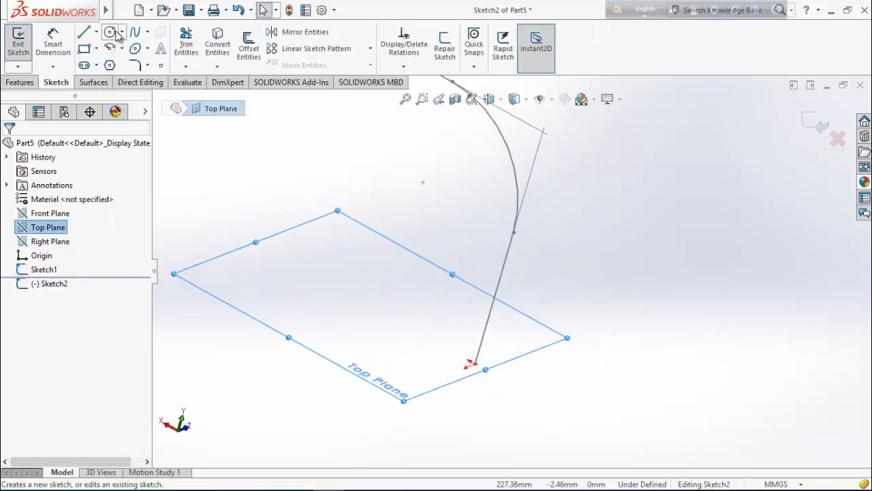
{"action": "left_click", "coordinate": [109, 33]}
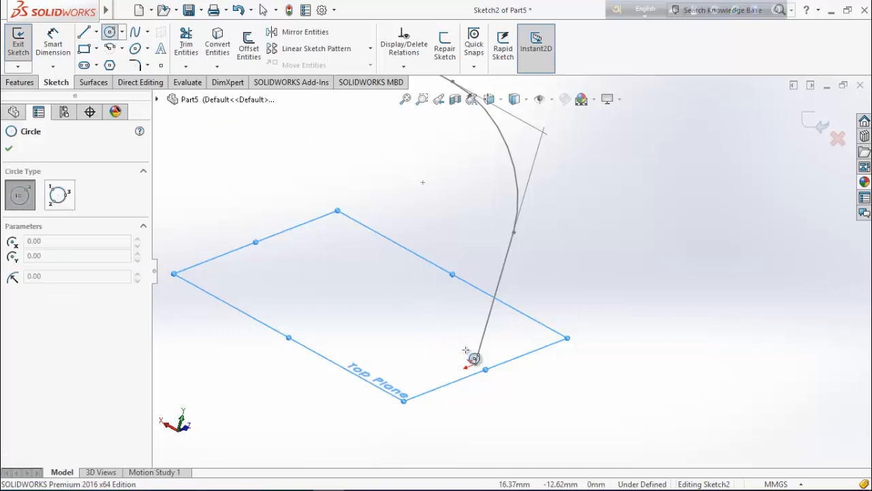
{"action": "middle_click_drag", "start_coordinate": [510, 391], "coordinate": [498, 396]}
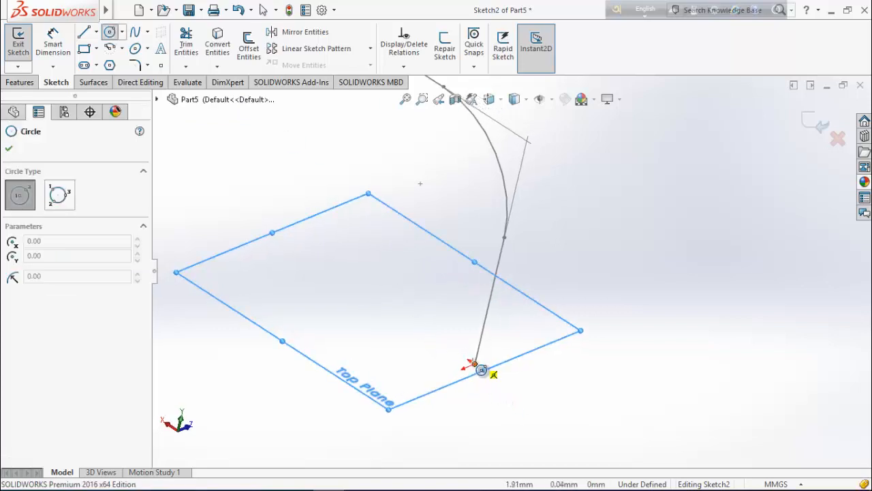
{"action": "scroll", "coordinate": [483, 372], "scroll_direction": "down", "scroll_amount": 4}
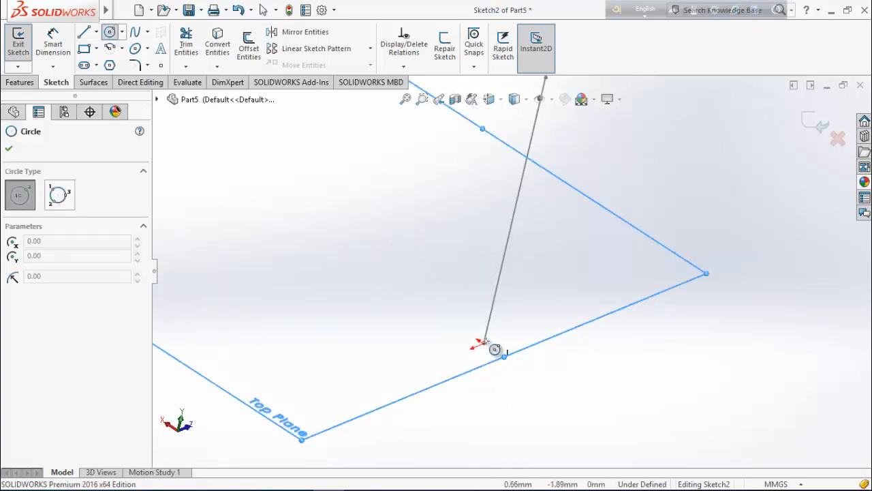
{"action": "left_click", "coordinate": [484, 342]}
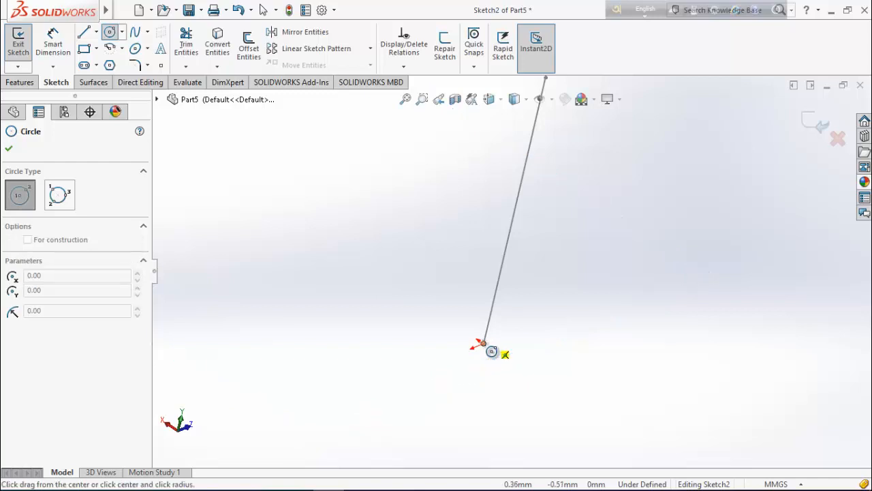
{"action": "left_click", "coordinate": [342, 356]}
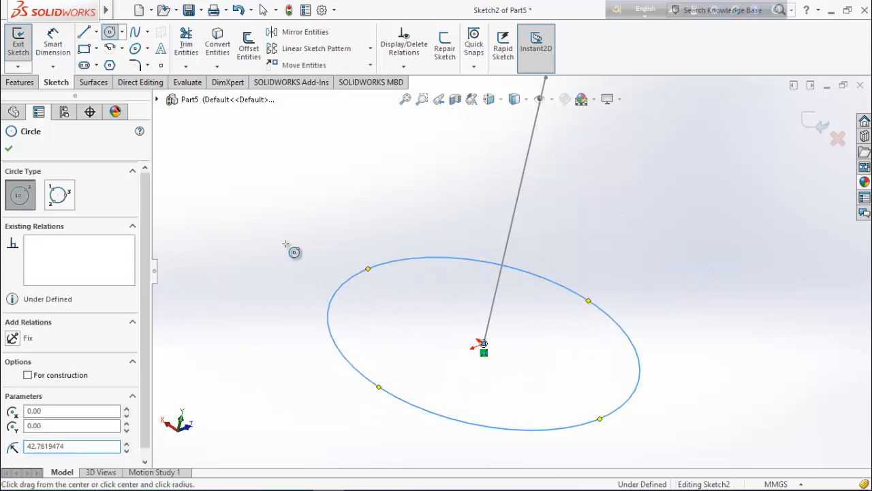
{"action": "key", "text": "Escape"}
{"action": "scroll", "coordinate": [369, 271], "scroll_direction": "up", "scroll_amount": 2}
{"action": "scroll", "coordinate": [370, 270], "scroll_direction": "up", "scroll_amount": 2}
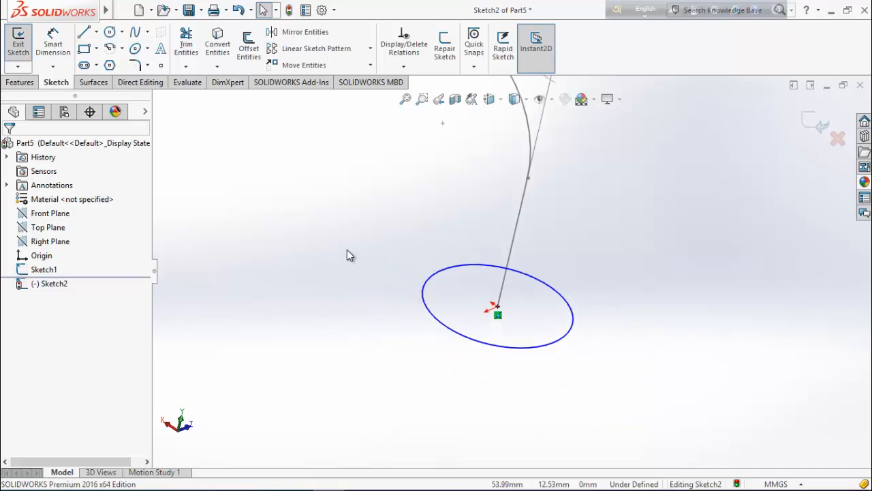
Dimension the circle's diameter to 65 mm and finish the profile sketch.
{"action": "left_click", "coordinate": [53, 43]}
{"action": "left_click", "coordinate": [422, 301]}
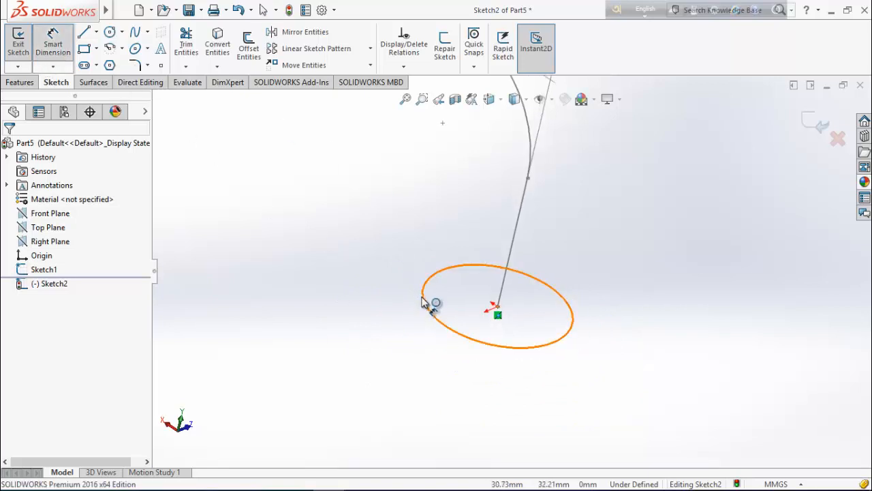
{"action": "left_click", "coordinate": [366, 301]}
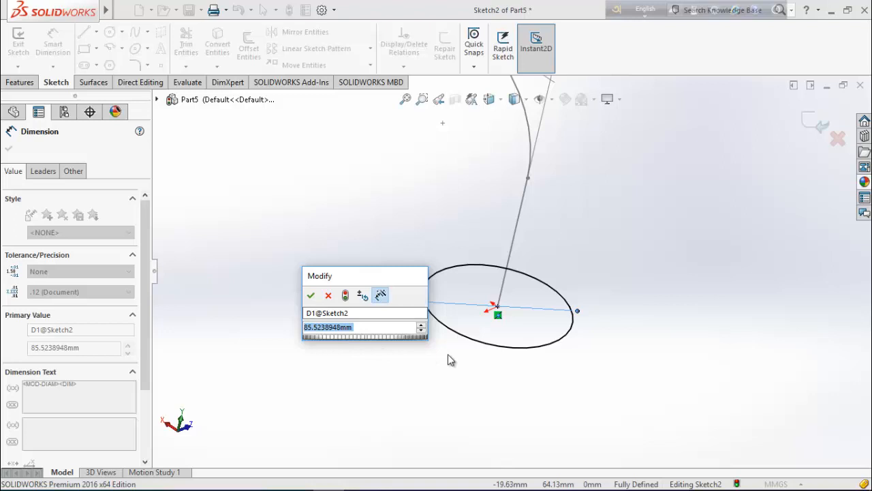
{"action": "type", "text": "65"}
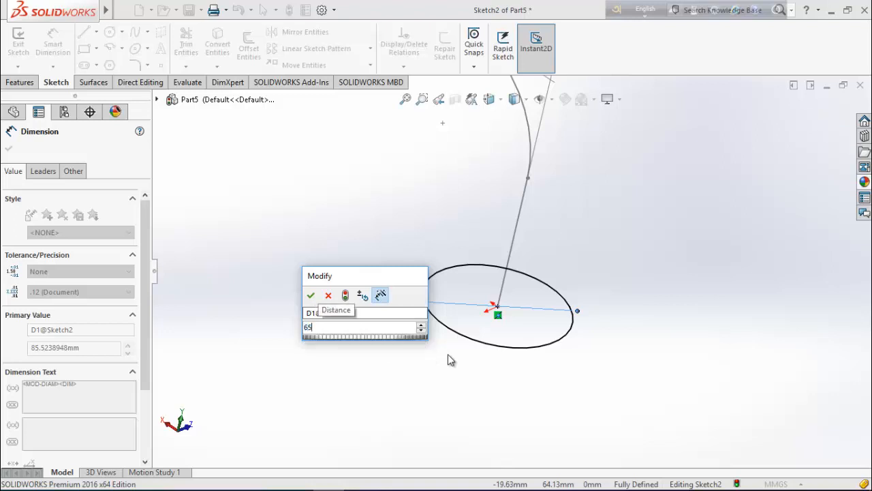
{"action": "key", "text": "Return"}
{"action": "middle_click_drag", "start_coordinate": [623, 350], "coordinate": [763, 195]}
{"action": "left_click", "coordinate": [822, 131]}
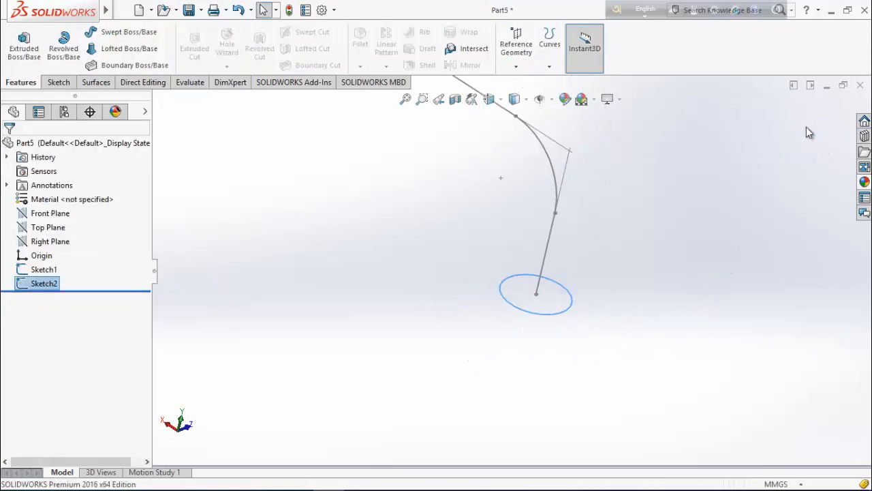
{"action": "mouse_move", "coordinate": [807, 132]}
{"action": "middle_mouse_down"}
{"action": "mouse_move", "coordinate": [633, 238]}
{"action": "mouse_move", "coordinate": [615, 259]}
{"action": "mouse_move", "coordinate": [616, 230]}
{"action": "mouse_move", "coordinate": [689, 218]}
{"action": "middle_mouse_up"}
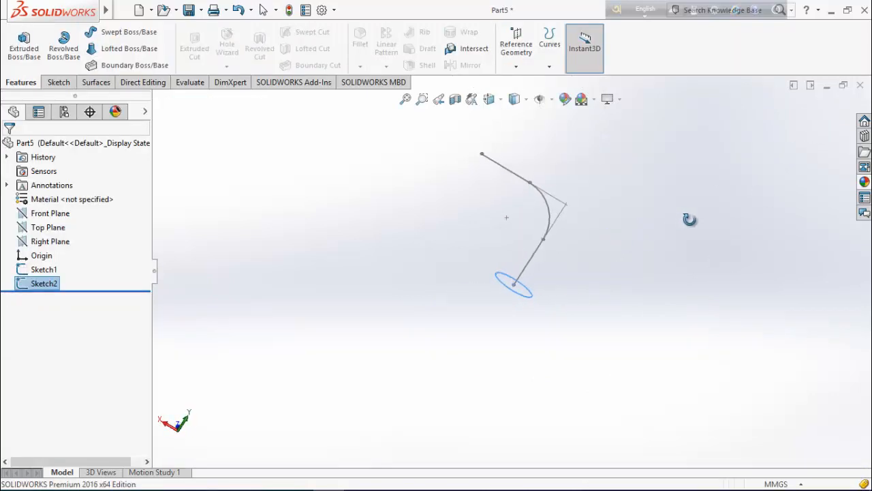
Sweep the circular profile sketch along the filleted L-shaped path sketch to form the solid elbow.
{"action": "left_click", "coordinate": [131, 36]}
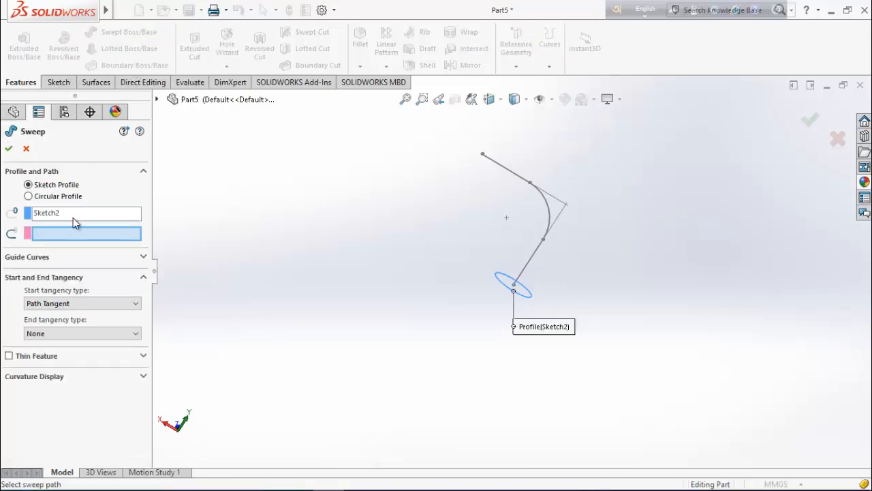
{"action": "left_click", "coordinate": [75, 215]}
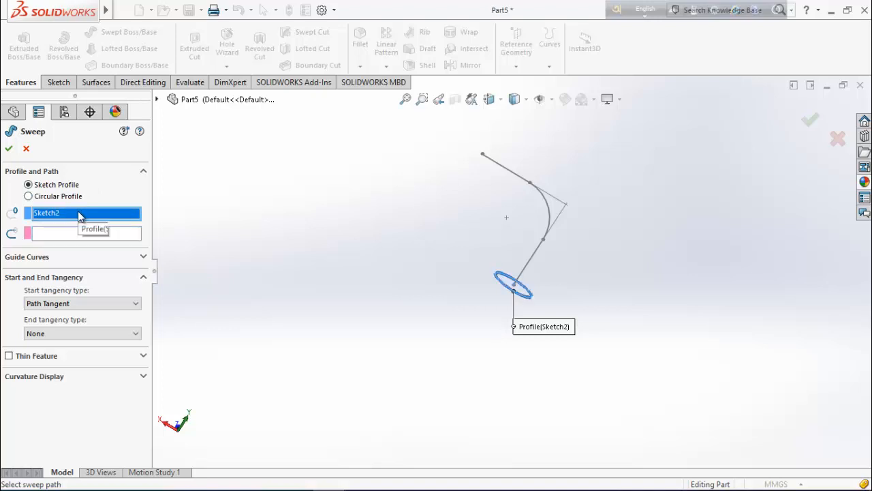
{"action": "middle_click_drag", "start_coordinate": [500, 308], "coordinate": [503, 312]}
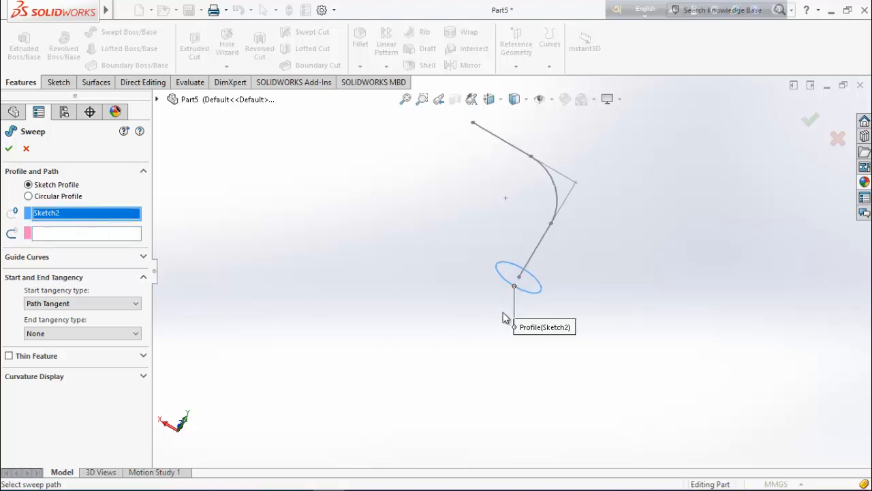
{"action": "middle_click_drag", "start_coordinate": [562, 276], "coordinate": [517, 274]}
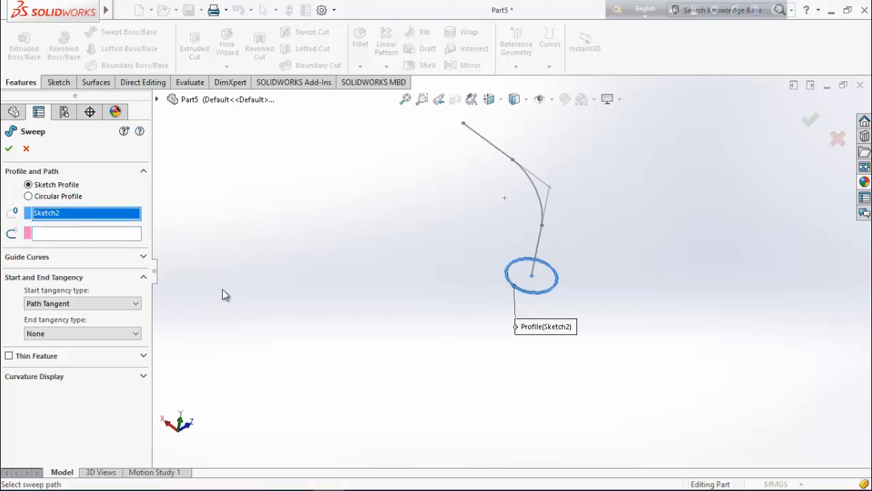
{"action": "left_click", "coordinate": [53, 235]}
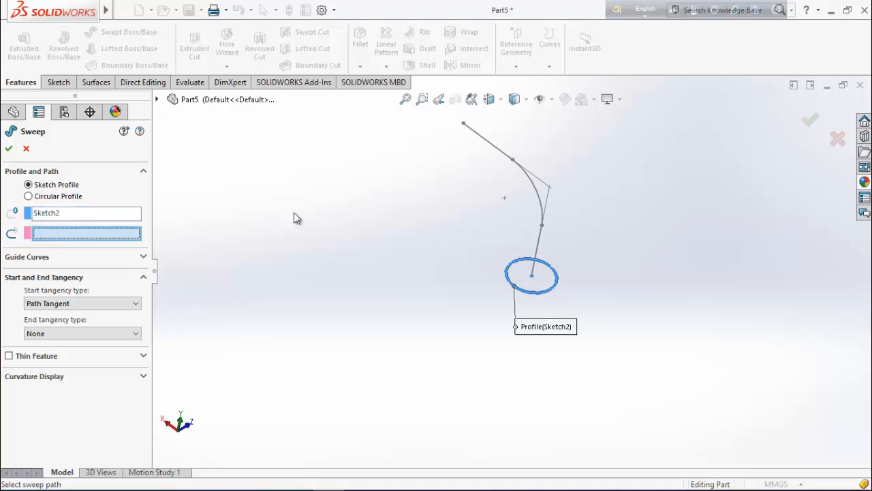
{"action": "left_click", "coordinate": [538, 249]}
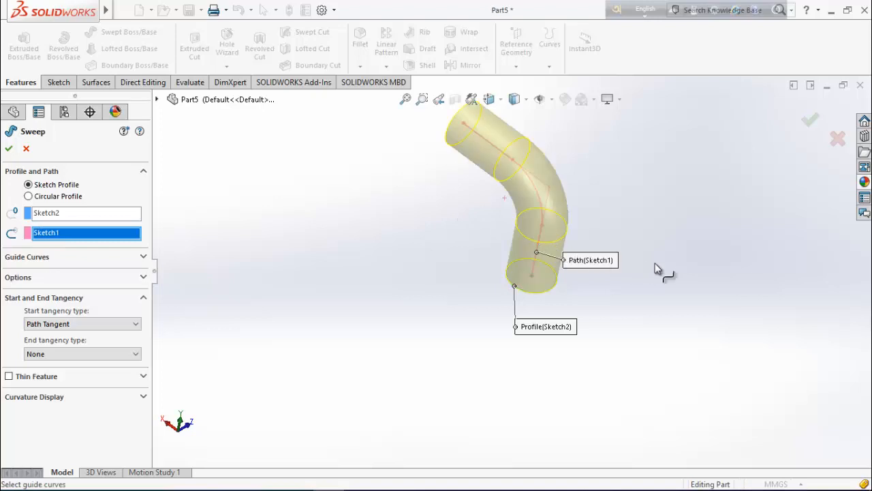
{"action": "scroll", "coordinate": [604, 265], "scroll_direction": "down", "scroll_amount": 3}
{"action": "left_click", "coordinate": [8, 149]}
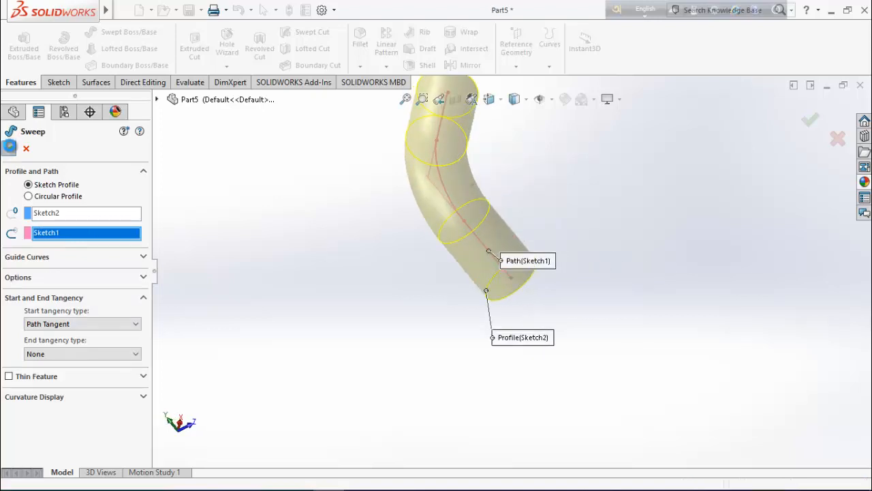
{"action": "scroll", "coordinate": [518, 252], "scroll_direction": "up", "scroll_amount": 3}
{"action": "middle_click_drag", "start_coordinate": [518, 252], "coordinate": [539, 205]}
{"action": "left_click", "coordinate": [482, 181]}
{"action": "middle_click_drag", "start_coordinate": [534, 327], "coordinate": [528, 278]}
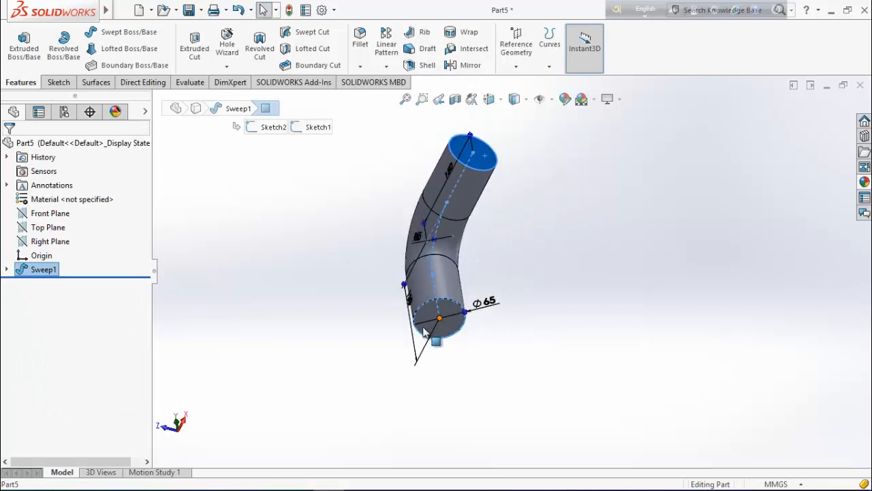
{"action": "left_click", "coordinate": [442, 323]}
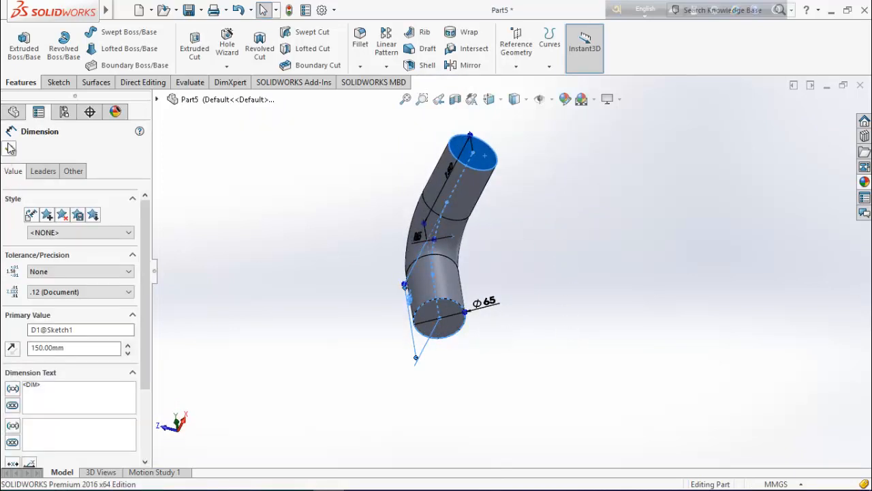
{"action": "left_click", "coordinate": [9, 148]}
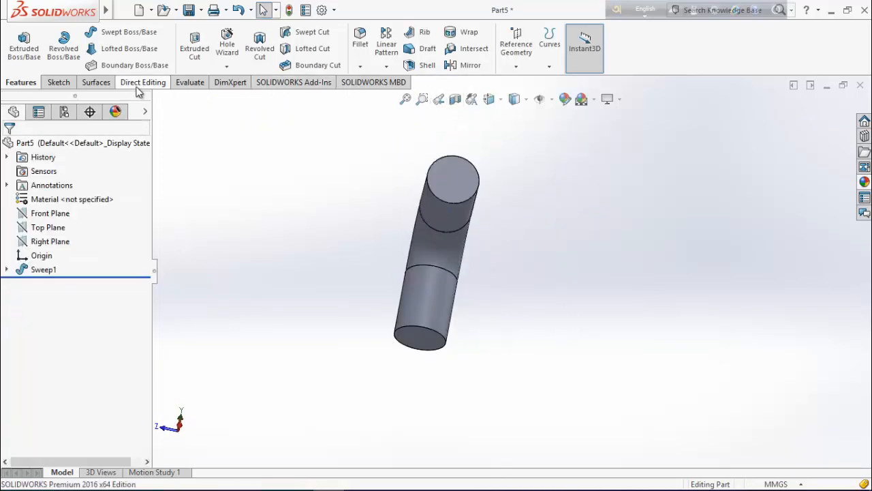
Shell the elbow to a 3 mm wall thickness, removing both circular end faces.
{"action": "left_click", "coordinate": [427, 65]}
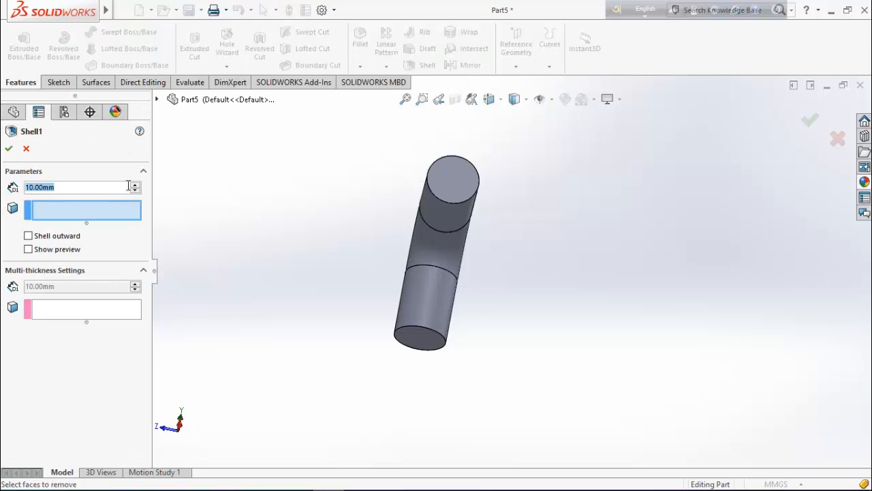
{"action": "type", "text": "3mm"}
{"action": "key", "text": "Return"}
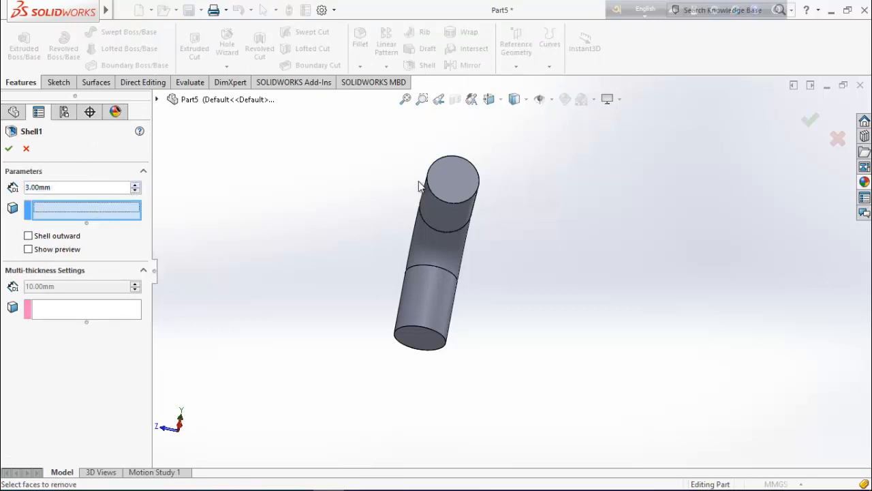
{"action": "left_click", "coordinate": [446, 180]}
{"action": "middle_click_drag", "start_coordinate": [452, 420], "coordinate": [444, 346]}
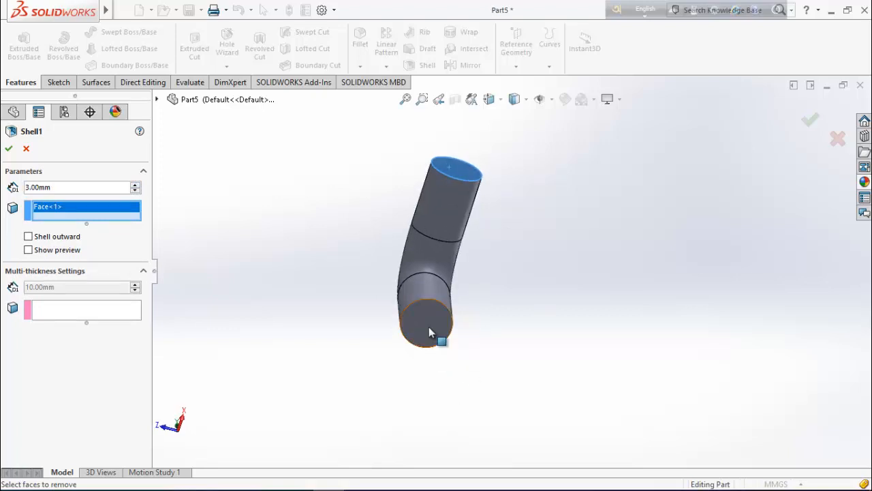
{"action": "left_click", "coordinate": [430, 333]}
{"action": "left_click", "coordinate": [11, 149]}
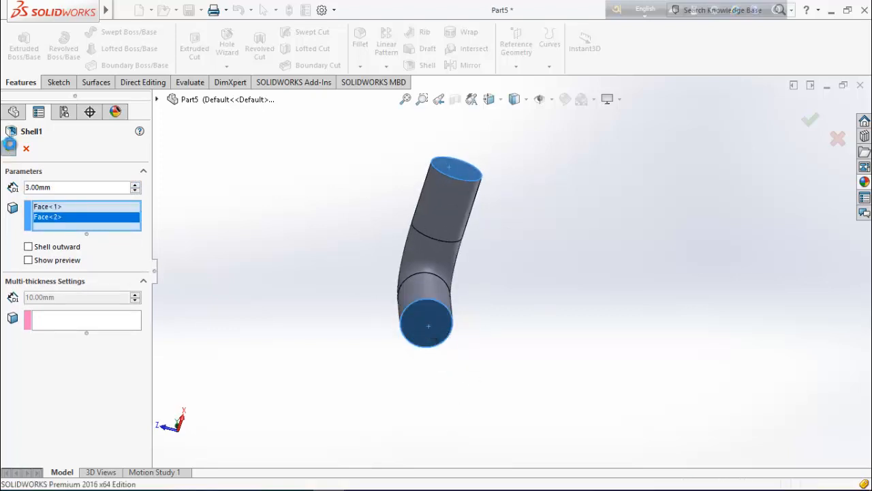
Start a new sketch on the ring-shaped end face at the pipe's origin end, viewed normal to it.
{"action": "middle_click_drag", "start_coordinate": [490, 222], "coordinate": [633, 337]}
{"action": "middle_click_drag", "start_coordinate": [571, 346], "coordinate": [434, 245]}
{"action": "scroll", "coordinate": [561, 416], "scroll_direction": "down", "scroll_amount": 8}
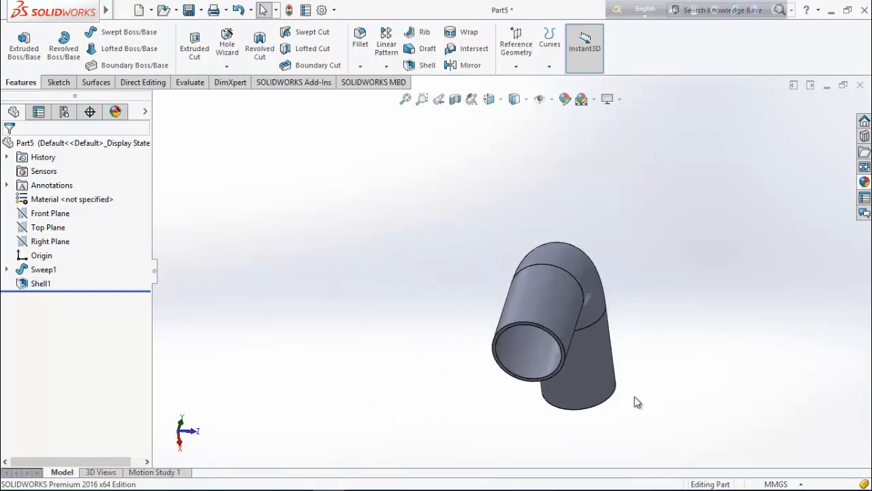
{"action": "right_click", "coordinate": [477, 212]}
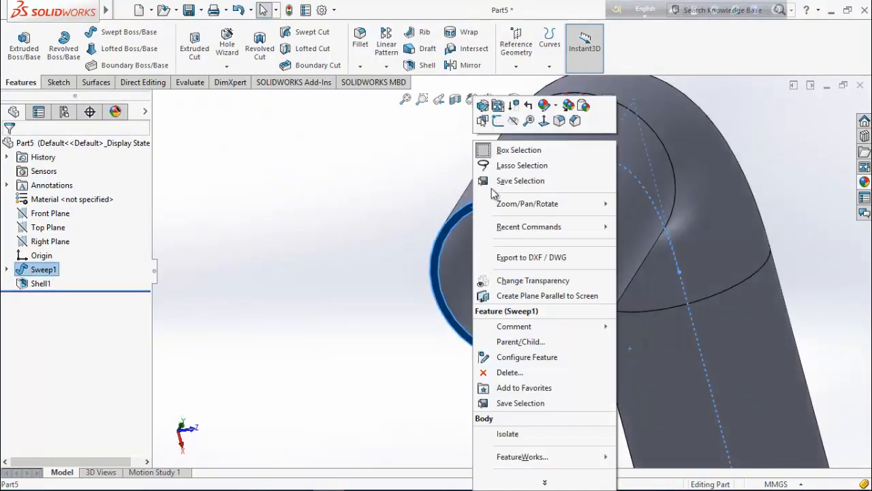
{"action": "left_click", "coordinate": [544, 121]}
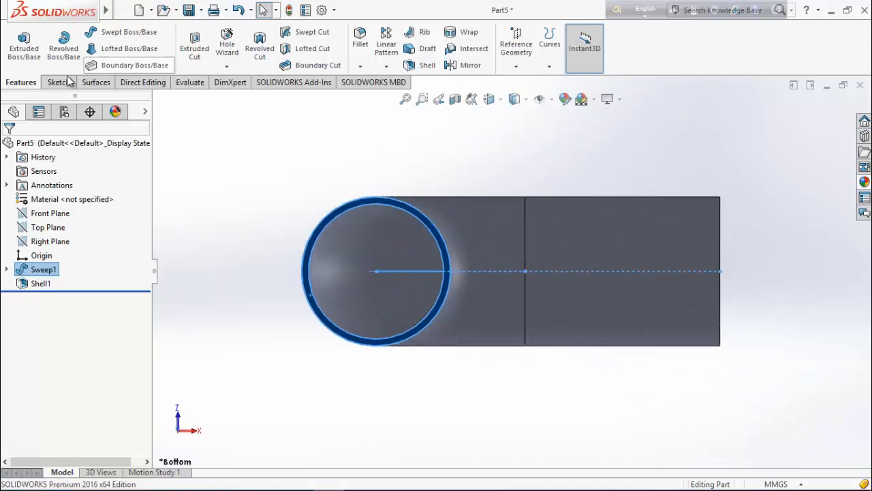
{"action": "left_click", "coordinate": [57, 82]}
{"action": "left_click", "coordinate": [19, 43]}
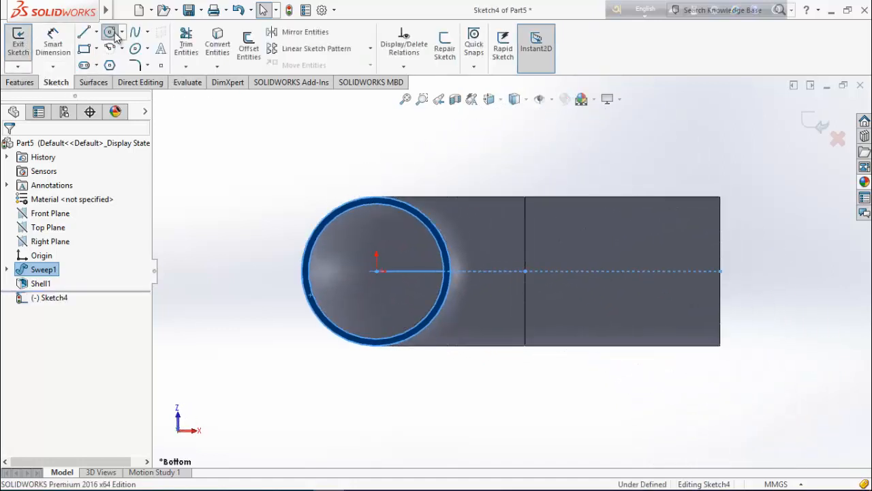
Sketch a circle with a radius of about 65 mm centred on the origin as the flange's outer edge.
{"action": "left_click", "coordinate": [109, 32]}
{"action": "left_click", "coordinate": [376, 272]}
{"action": "left_click", "coordinate": [300, 397]}
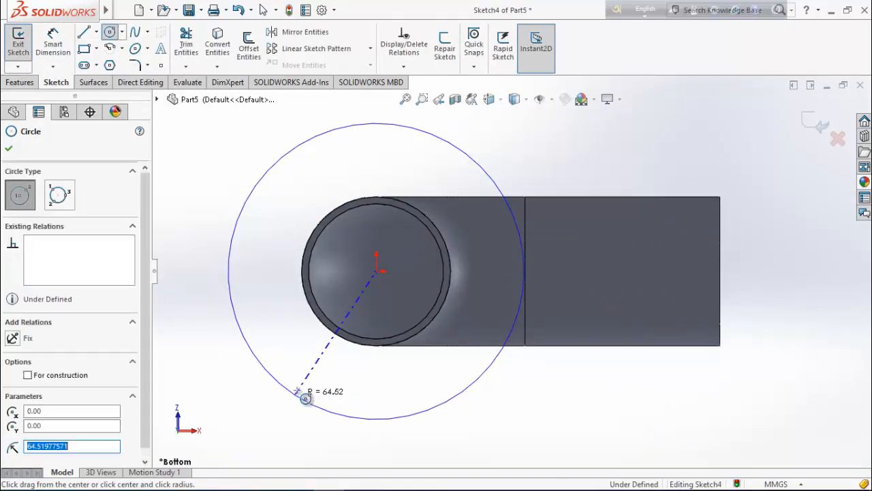
{"action": "right_click", "coordinate": [215, 280]}
{"action": "left_click", "coordinate": [245, 280]}
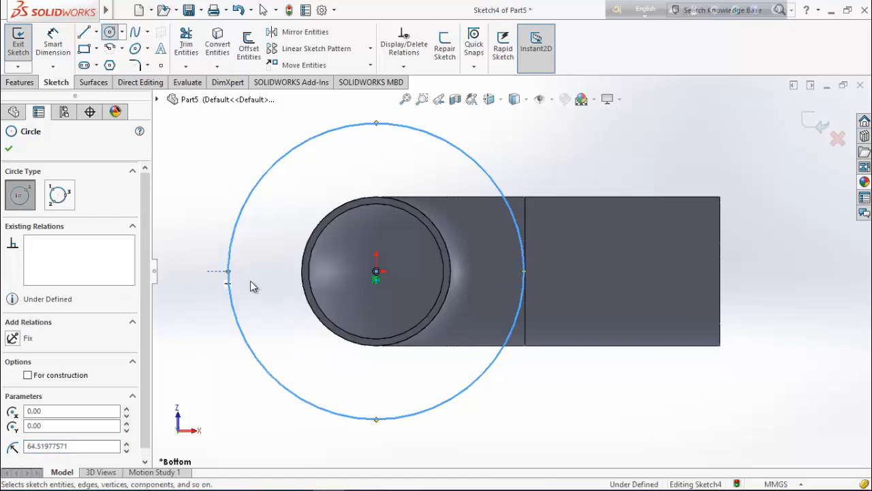
{"action": "left_click", "coordinate": [250, 280]}
Sketch a second circle centred on the origin, with a 29.5 mm radius matching the pipe's inner edge.
{"action": "left_click", "coordinate": [109, 33]}
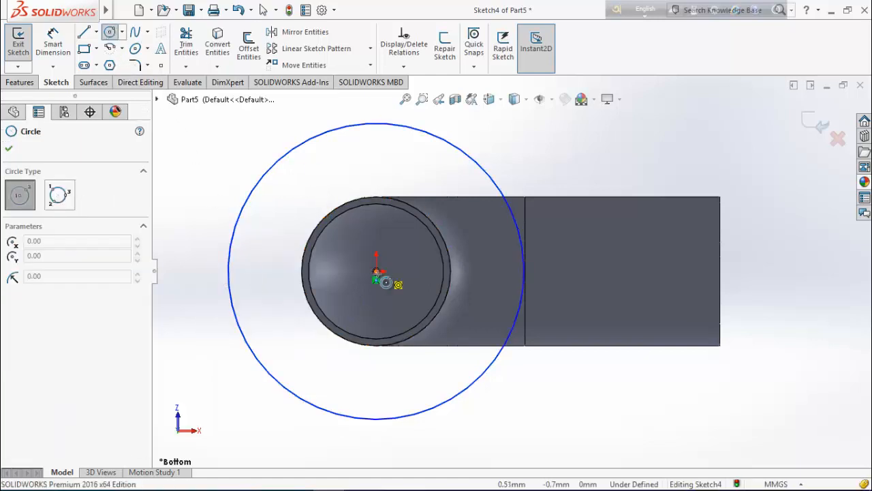
{"action": "left_click", "coordinate": [377, 272]}
{"action": "left_click", "coordinate": [310, 269]}
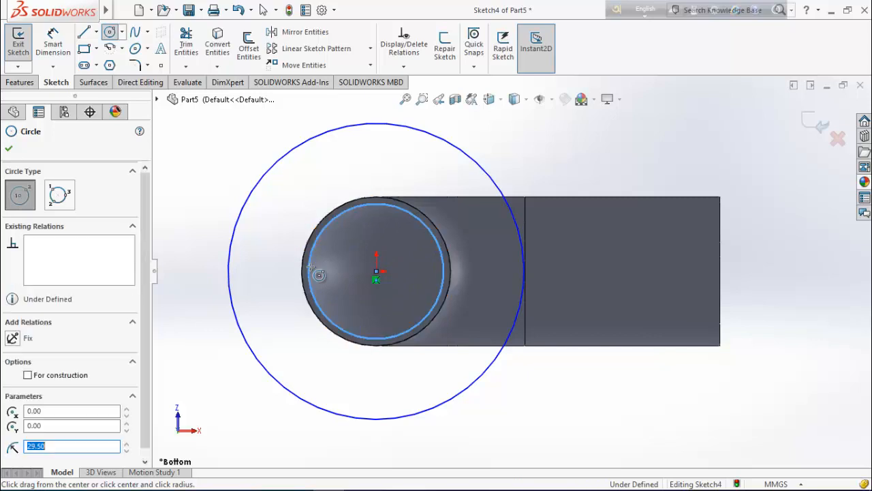
{"action": "right_click", "coordinate": [255, 240]}
{"action": "left_click", "coordinate": [285, 250]}
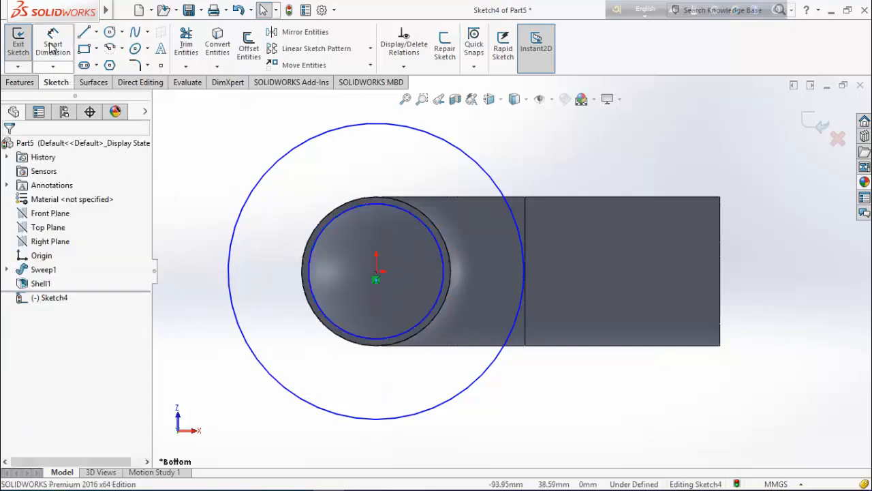
Dimension the outer flange circle's diameter to 120 mm.
{"action": "left_click", "coordinate": [52, 47]}
{"action": "left_click", "coordinate": [244, 218]}
{"action": "left_click", "coordinate": [267, 228]}
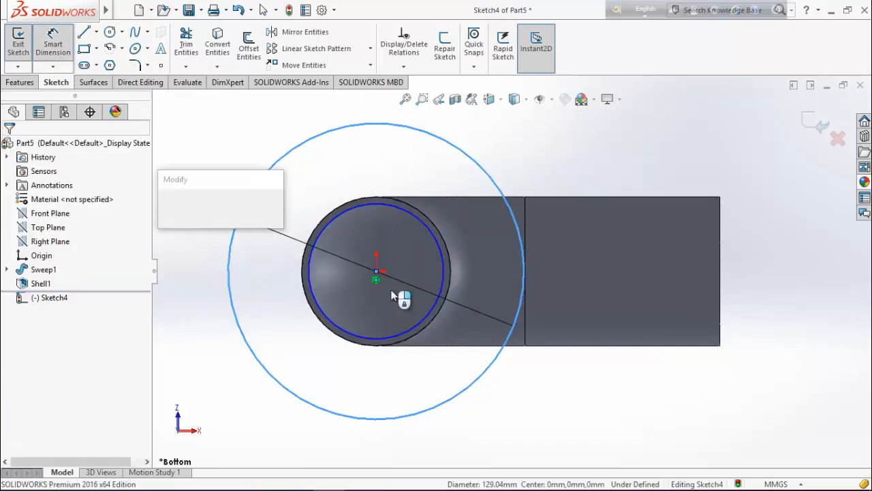
{"action": "type", "text": "120"}
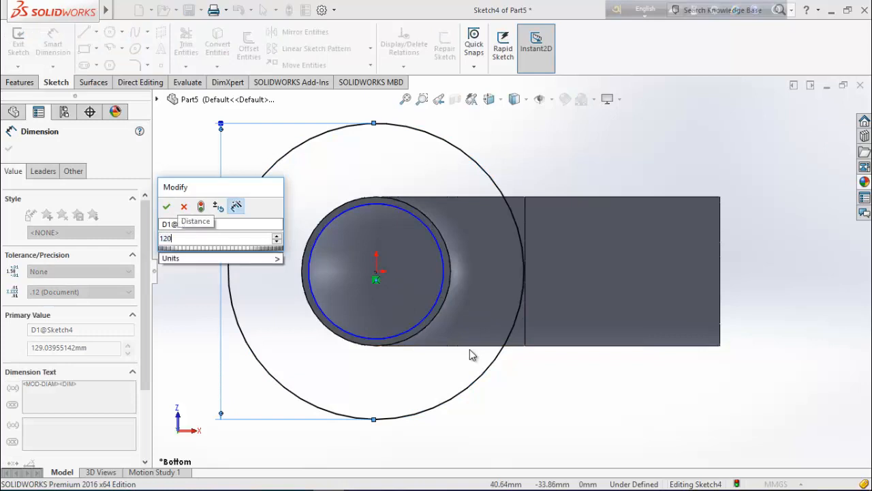
{"action": "key", "text": "Return"}
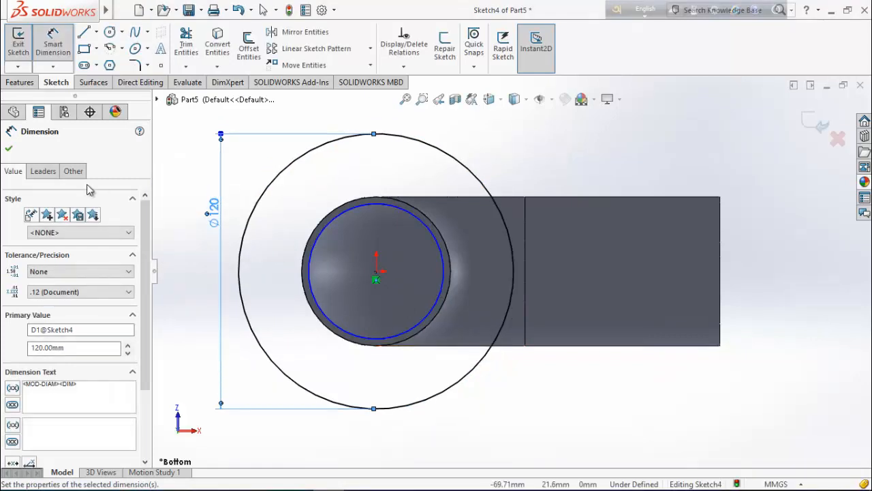
{"action": "left_click", "coordinate": [8, 151]}
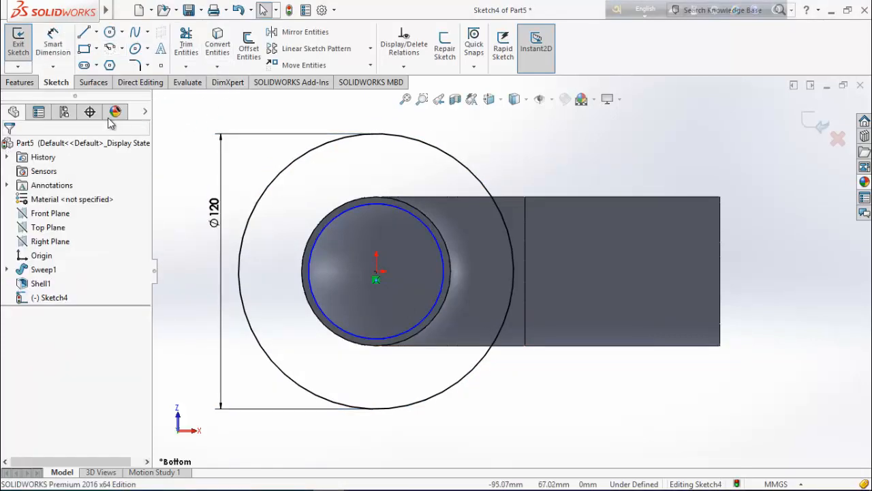
Extrude the flange ring 8 mm outward from the pipe end, merged with the elbow.
{"action": "left_click", "coordinate": [19, 82]}
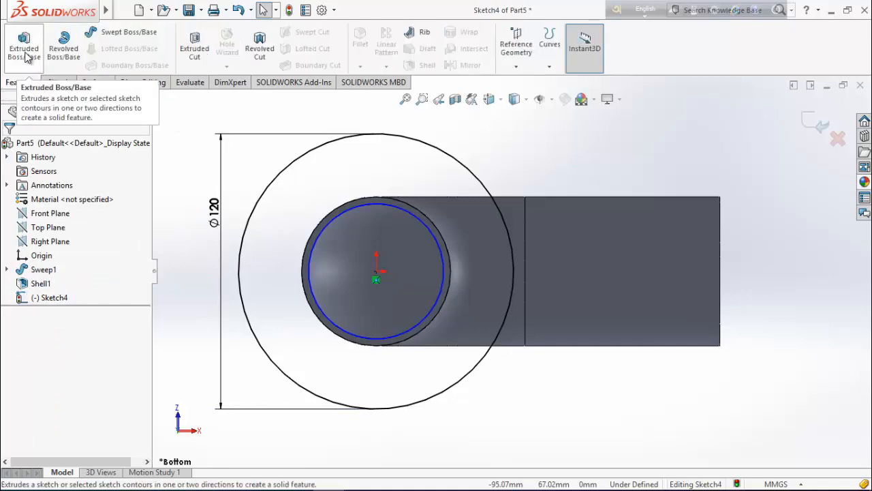
{"action": "left_click", "coordinate": [24, 49]}
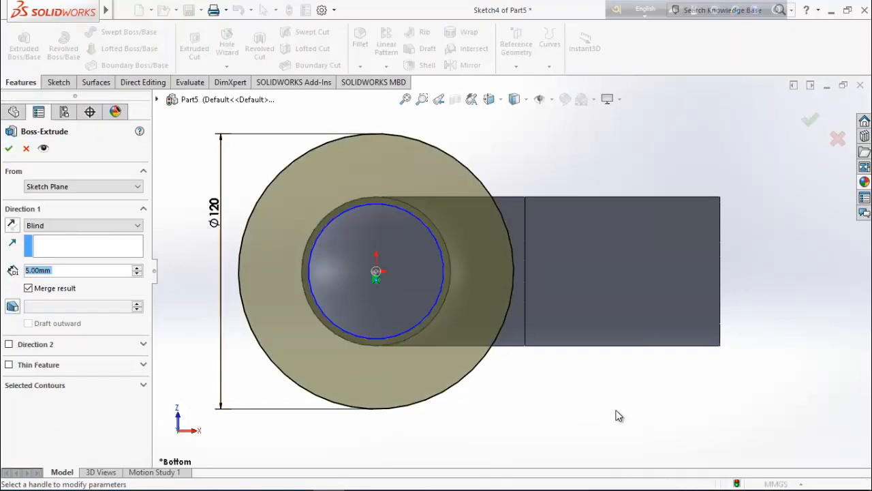
{"action": "middle_click_drag", "start_coordinate": [619, 414], "coordinate": [376, 388]}
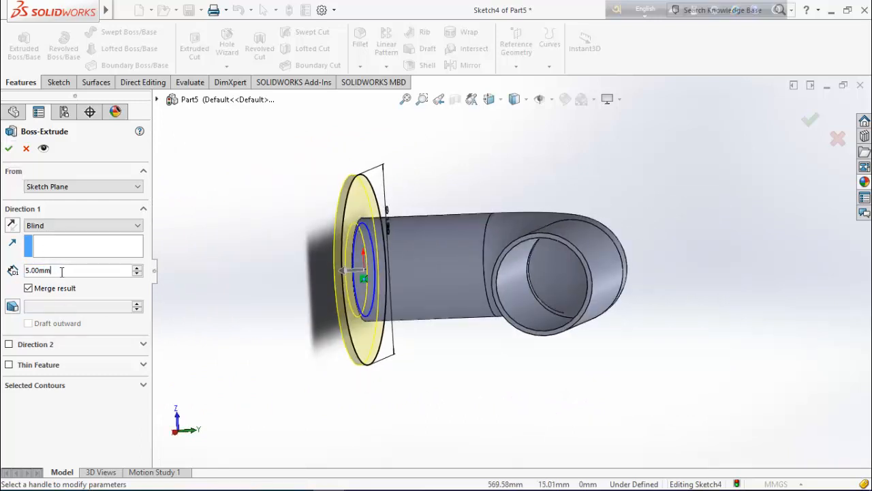
{"action": "type", "text": "8"}
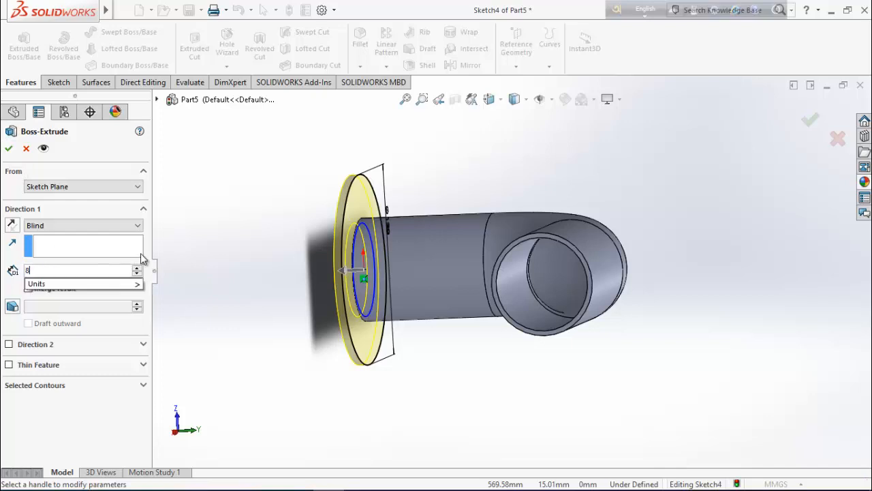
{"action": "key", "text": "Return"}
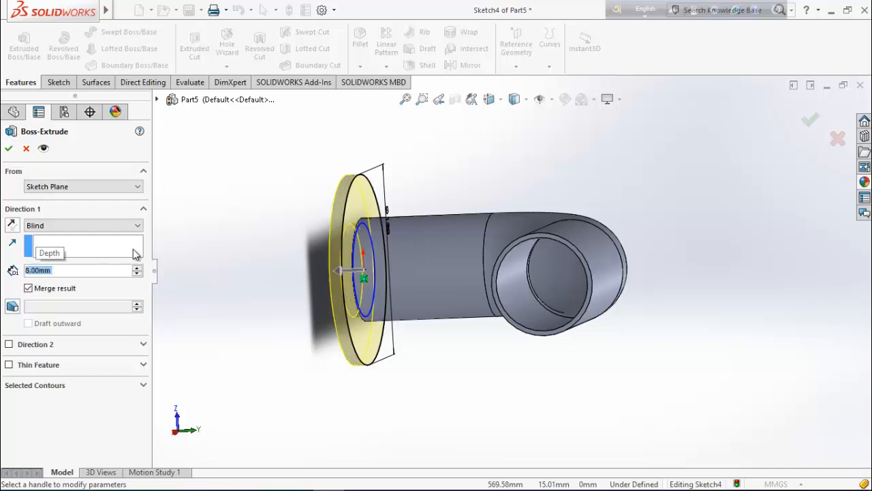
{"action": "left_click", "coordinate": [9, 148]}
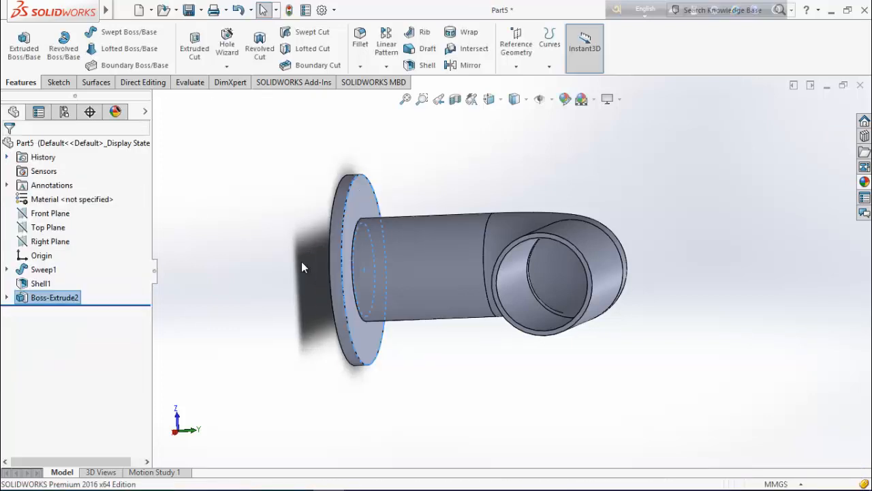
{"action": "middle_click_drag", "start_coordinate": [304, 347], "coordinate": [333, 371]}
{"action": "left_click", "coordinate": [472, 390]}
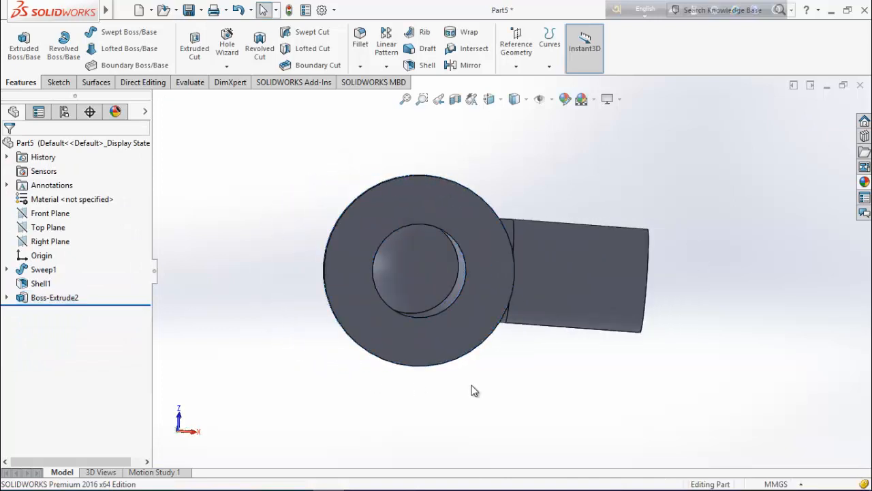
{"action": "mouse_move", "coordinate": [475, 391]}
{"action": "middle_mouse_down"}
{"action": "mouse_move", "coordinate": [444, 399]}
{"action": "mouse_move", "coordinate": [459, 384]}
{"action": "middle_mouse_up"}
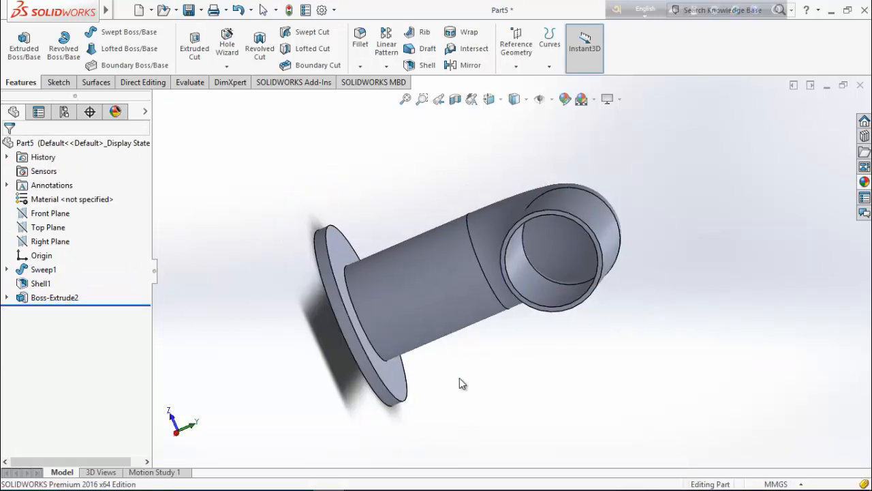
On the elbow's open pipe end face, start a sketch and draw a circle of 29.5 mm radius centred on the pipe, matching its inner edge.
{"action": "scroll", "coordinate": [579, 239], "scroll_direction": "down", "scroll_amount": 3}
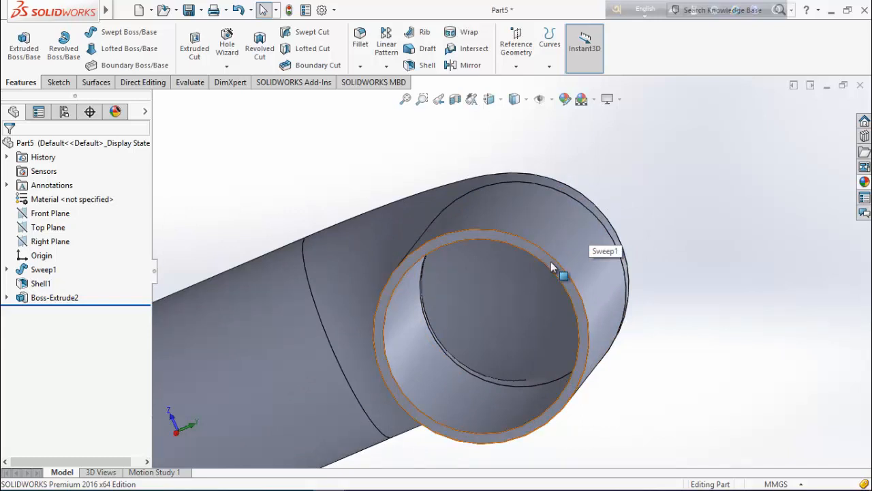
{"action": "scroll", "coordinate": [553, 267], "scroll_direction": "down", "scroll_amount": 1}
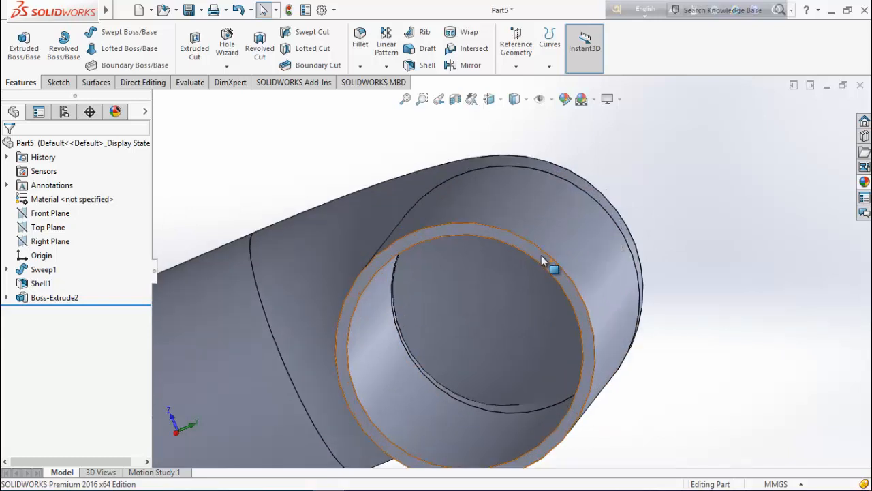
{"action": "left_click", "coordinate": [543, 261]}
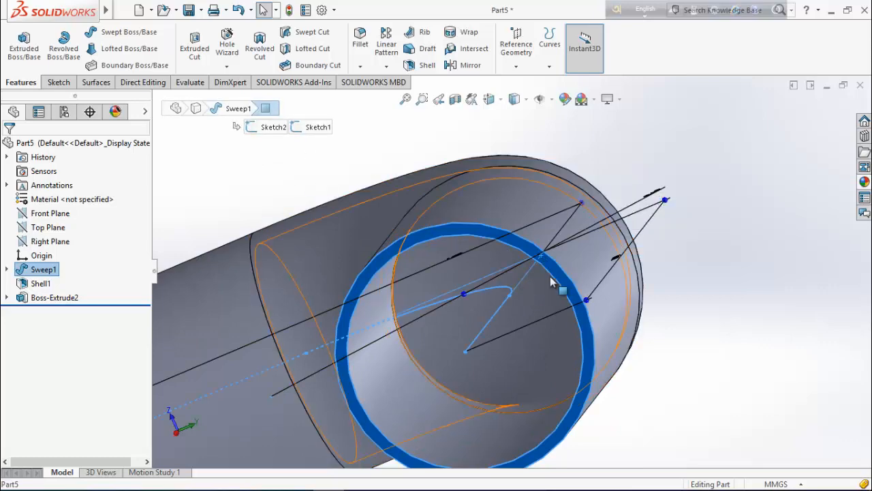
{"action": "right_click", "coordinate": [559, 273]}
{"action": "left_click", "coordinate": [629, 120]}
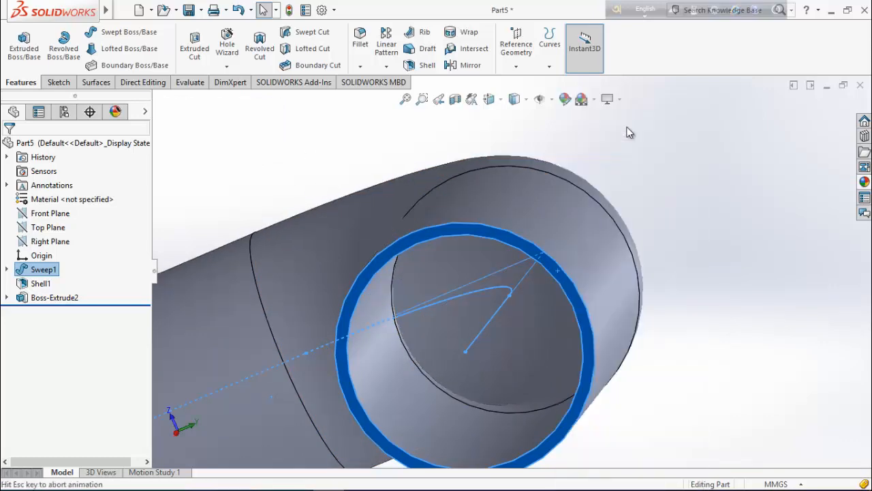
{"action": "left_click", "coordinate": [61, 88]}
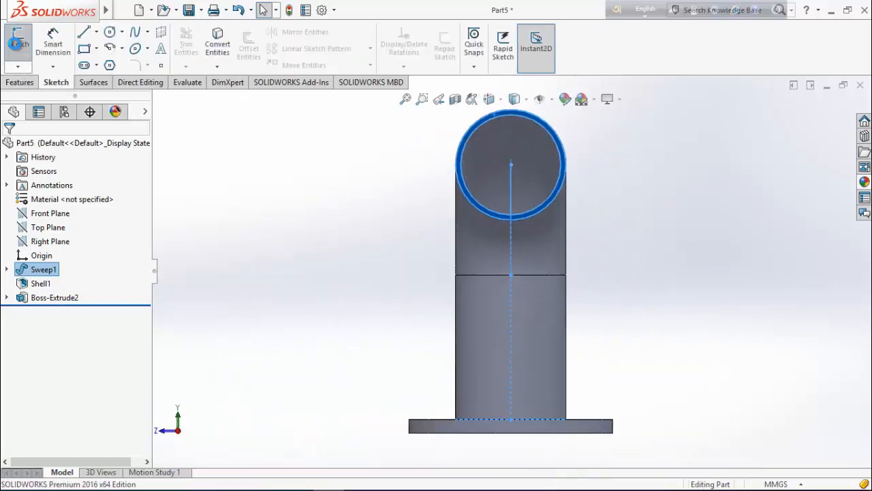
{"action": "left_click", "coordinate": [19, 42]}
{"action": "left_click", "coordinate": [110, 33]}
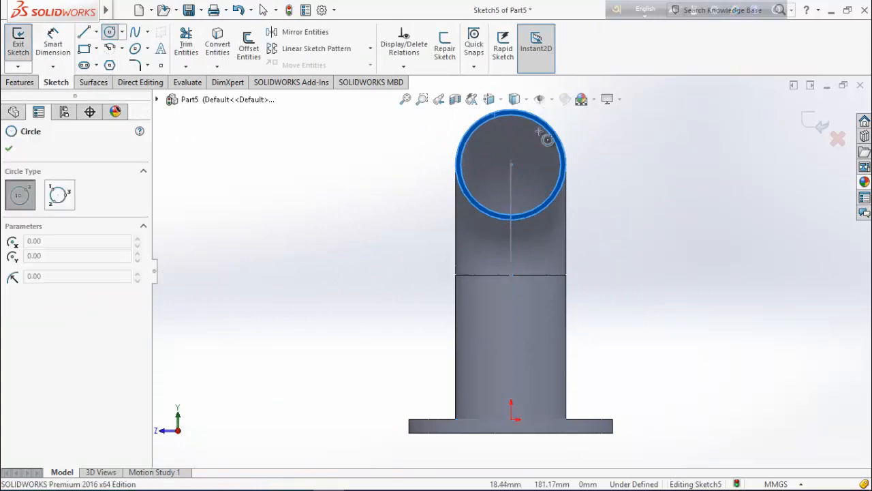
{"action": "left_click", "coordinate": [511, 164]}
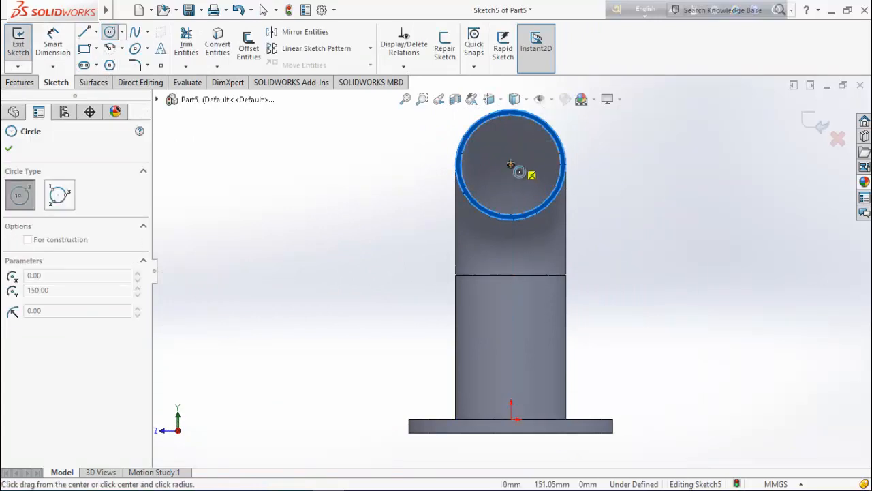
{"action": "left_click", "coordinate": [560, 164]}
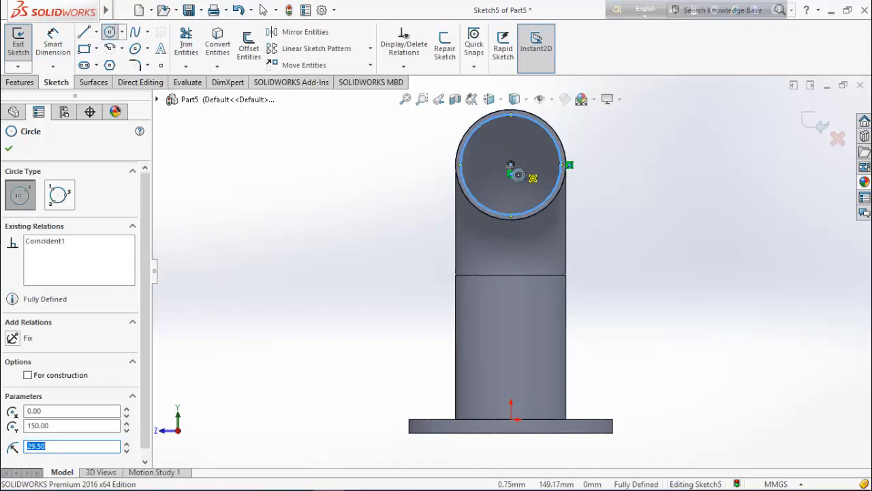
Sketch a larger circle about 147 mm in diameter, concentric with the pipe end, as the second flange's outer edge.
{"action": "left_click", "coordinate": [511, 165]}
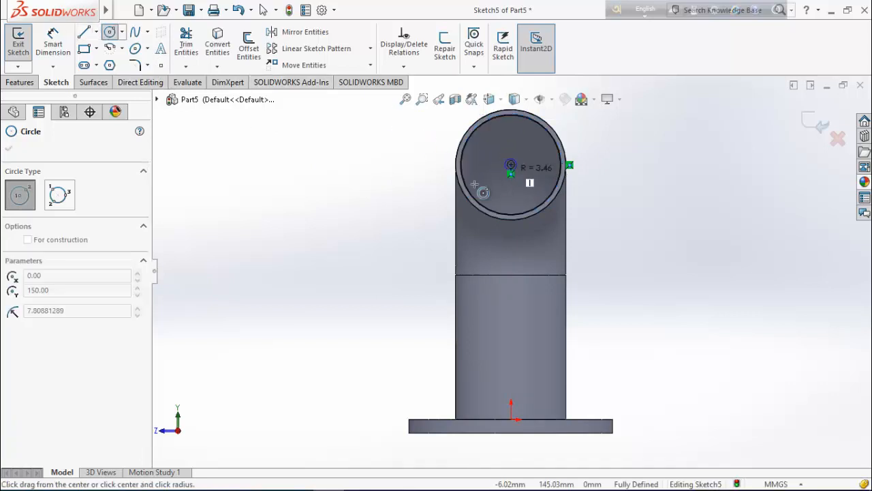
{"action": "left_click", "coordinate": [401, 223]}
{"action": "key", "text": "Escape"}
Dimension the second flange's outer circle to a 120 mm diameter and finish the sketch.
{"action": "left_click", "coordinate": [53, 44]}
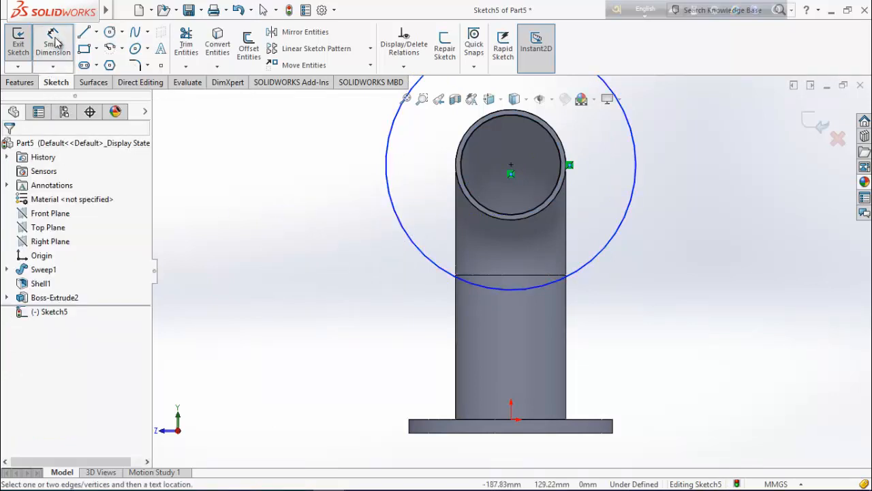
{"action": "left_click", "coordinate": [390, 198]}
{"action": "left_click", "coordinate": [383, 242]}
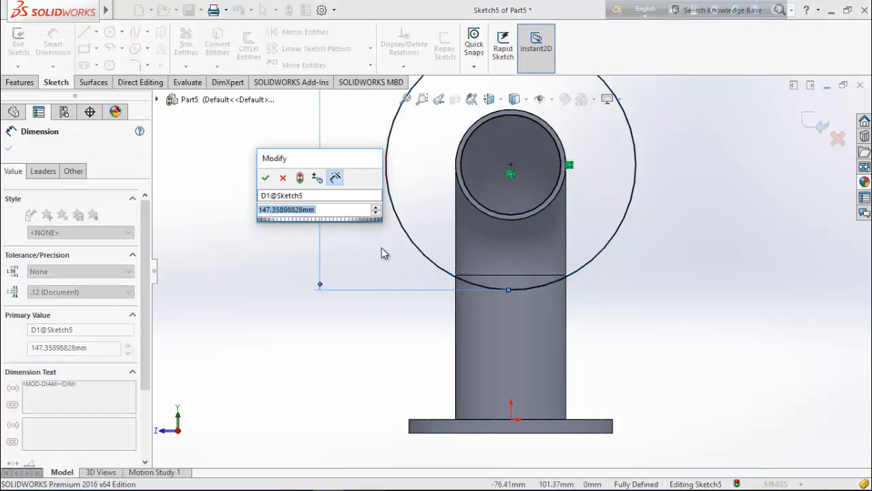
{"action": "type", "text": "120"}
{"action": "key", "text": "Return"}
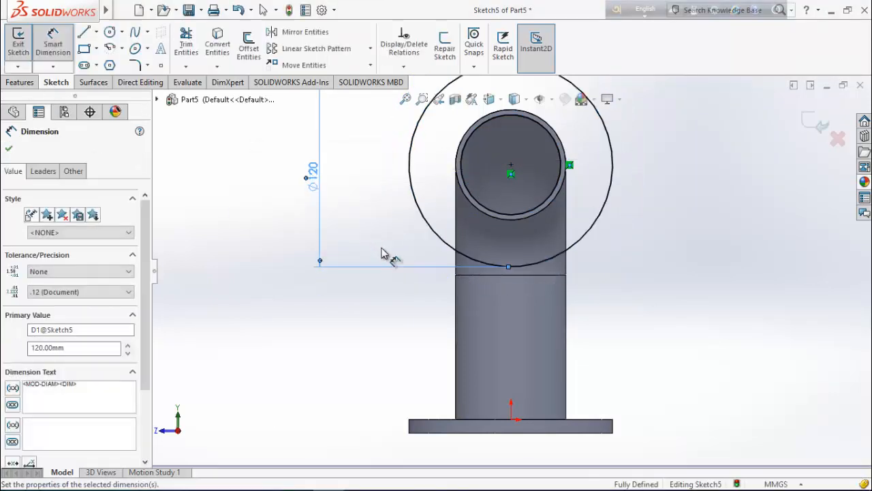
{"action": "left_click", "coordinate": [822, 126]}
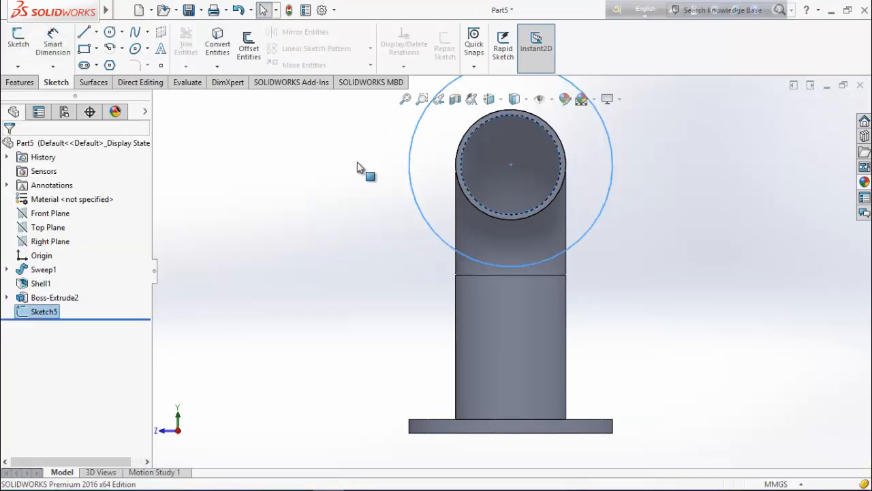
Extrude the second flange ring as a blind 8 mm boss, merged with the elbow.
{"action": "left_click", "coordinate": [20, 83]}
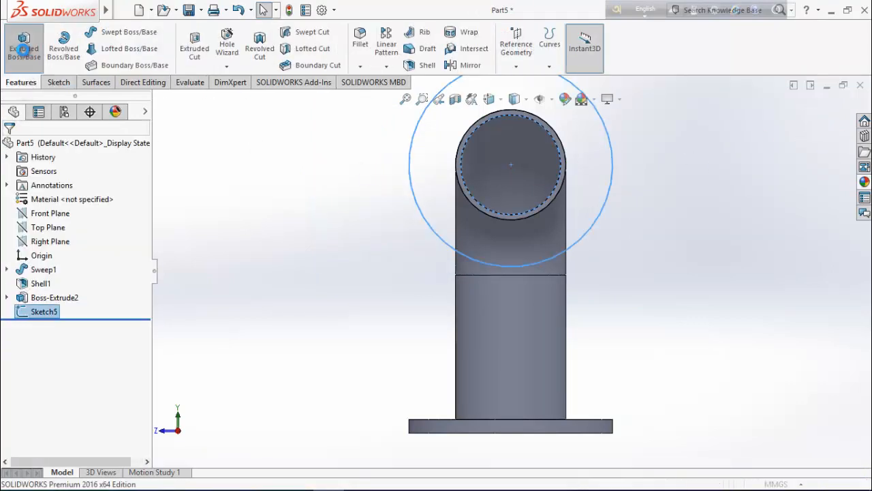
{"action": "left_click", "coordinate": [24, 43]}
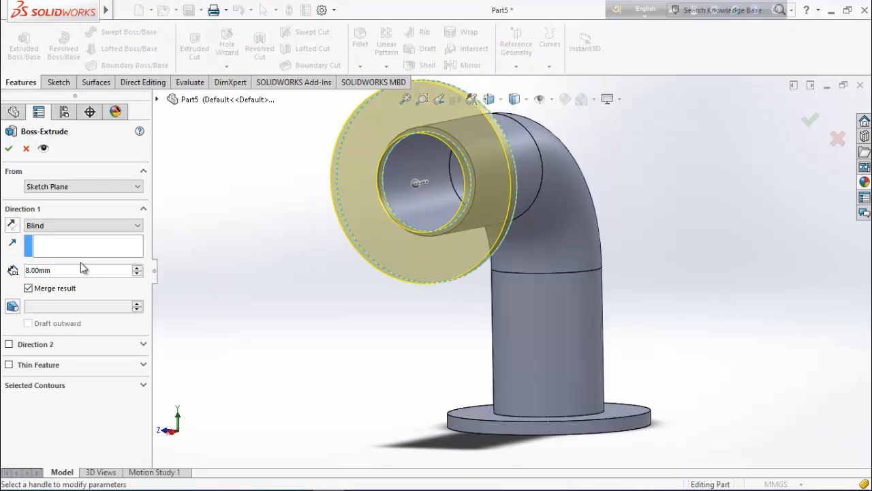
{"action": "left_click", "coordinate": [8, 150]}
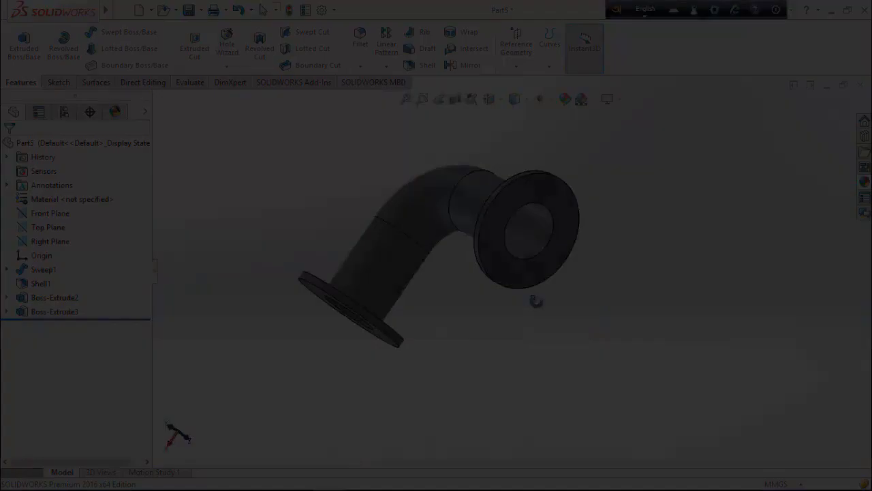
Start a sketch on the new flange's outer face and draw a horizontal line about 90 mm long outward from the flange centre.
{"action": "middle_click_drag", "start_coordinate": [536, 302], "coordinate": [609, 288]}
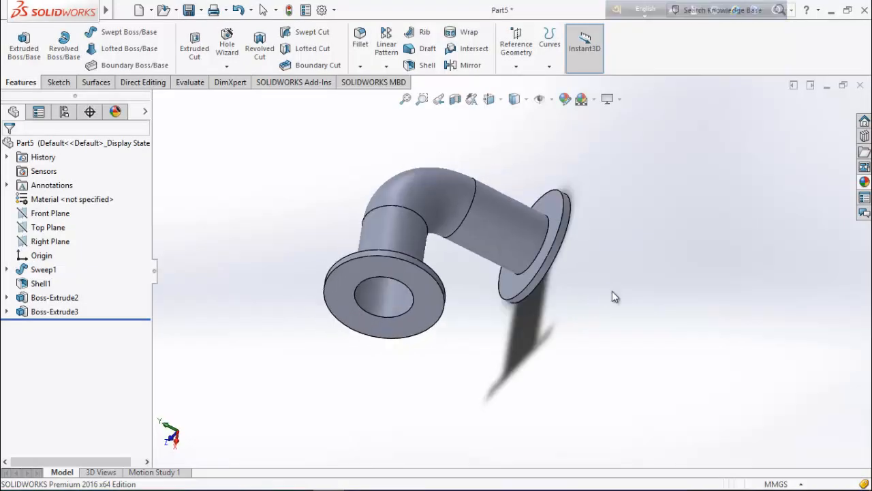
{"action": "right_click", "coordinate": [427, 294]}
{"action": "left_click", "coordinate": [501, 126]}
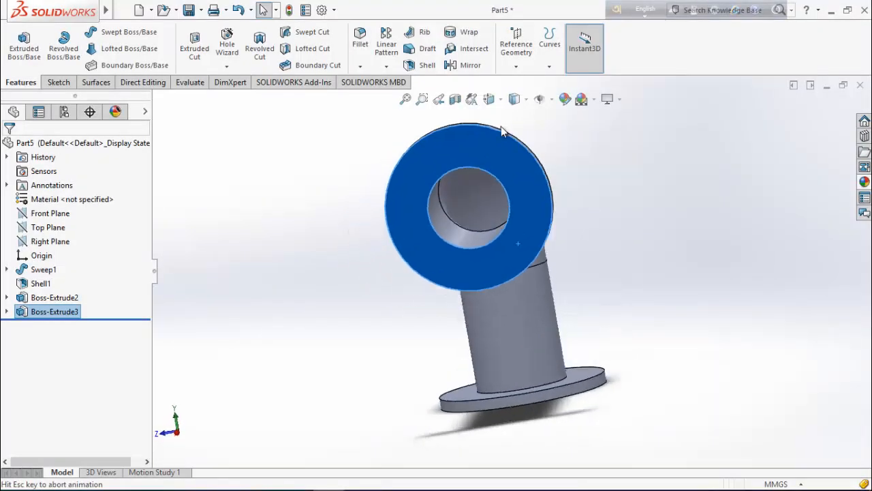
{"action": "left_click", "coordinate": [66, 84]}
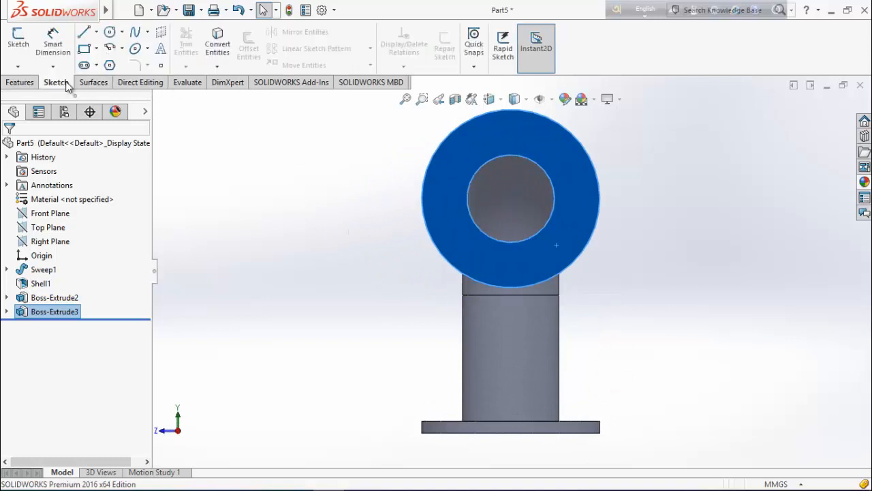
{"action": "left_click", "coordinate": [23, 48]}
{"action": "left_click", "coordinate": [110, 32]}
{"action": "left_click", "coordinate": [96, 33]}
{"action": "left_click", "coordinate": [104, 49]}
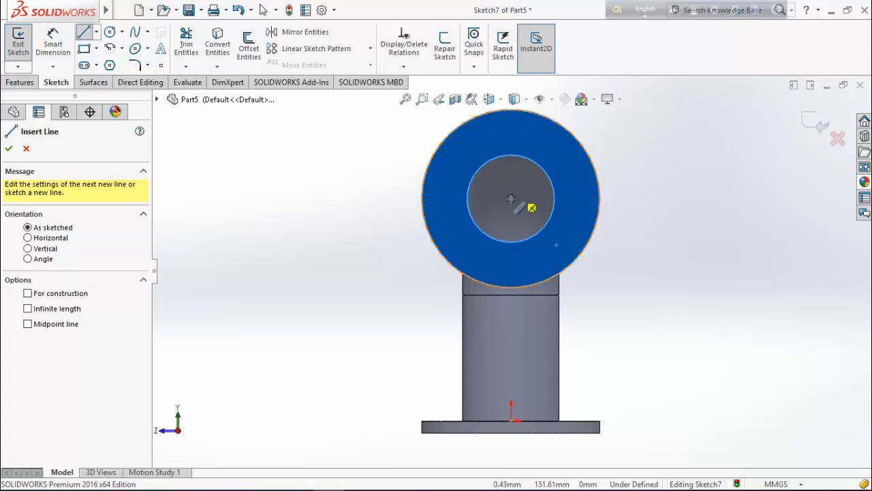
{"action": "left_click", "coordinate": [512, 198]}
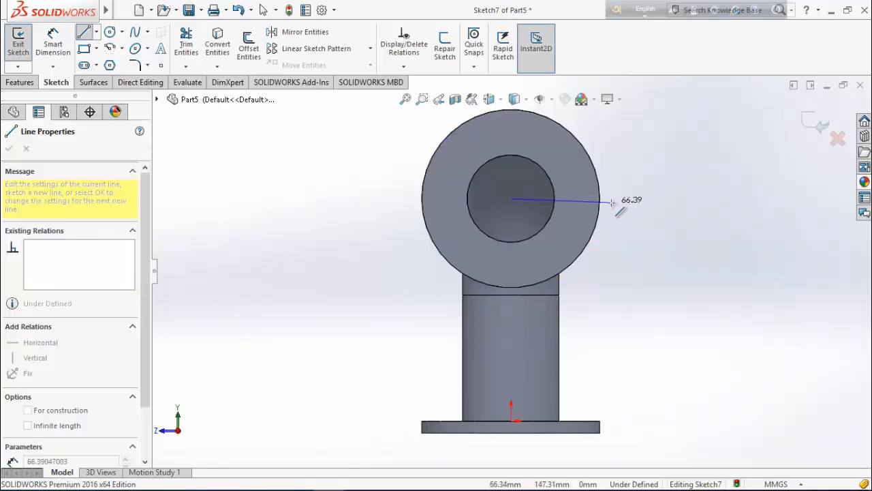
{"action": "left_click", "coordinate": [645, 198]}
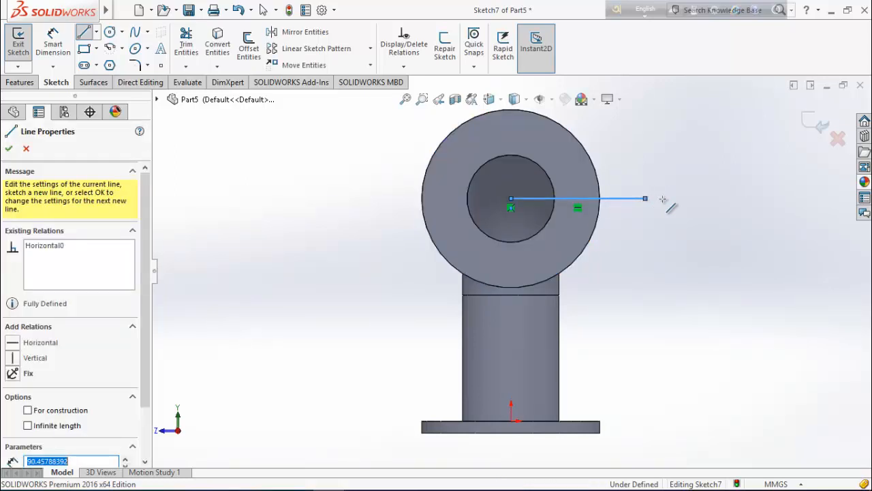
{"action": "right_click", "coordinate": [723, 218]}
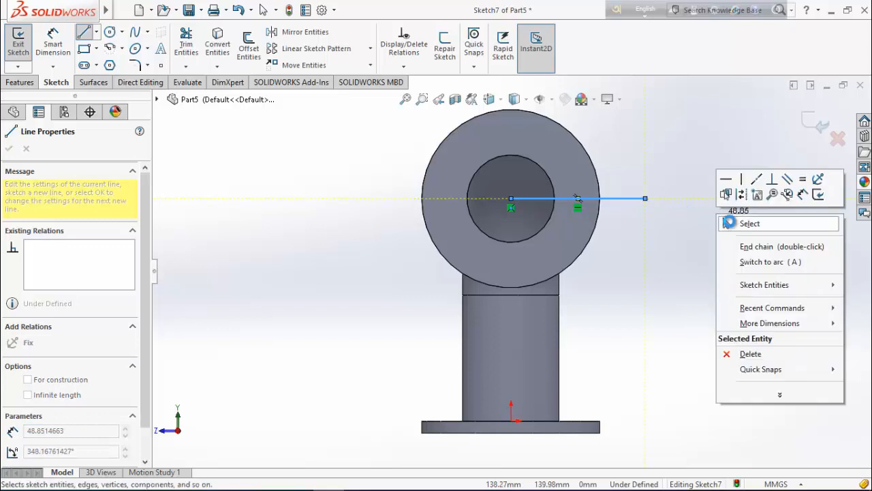
{"action": "left_click", "coordinate": [750, 224]}
{"action": "left_click", "coordinate": [85, 34]}
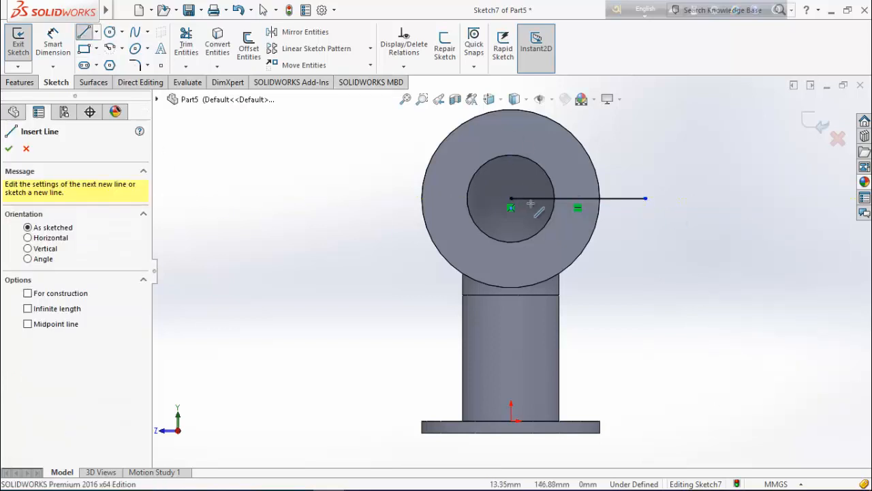
{"action": "left_click", "coordinate": [511, 199]}
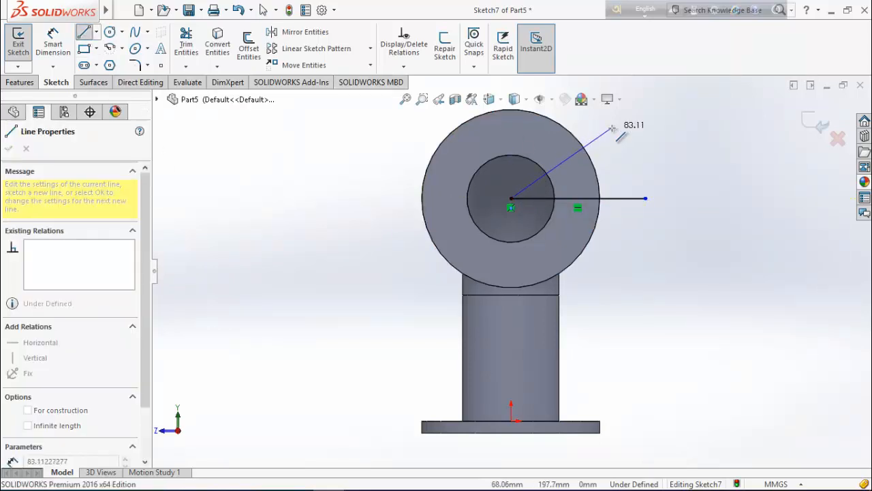
{"action": "right_click", "coordinate": [614, 129]}
{"action": "left_click", "coordinate": [658, 139]}
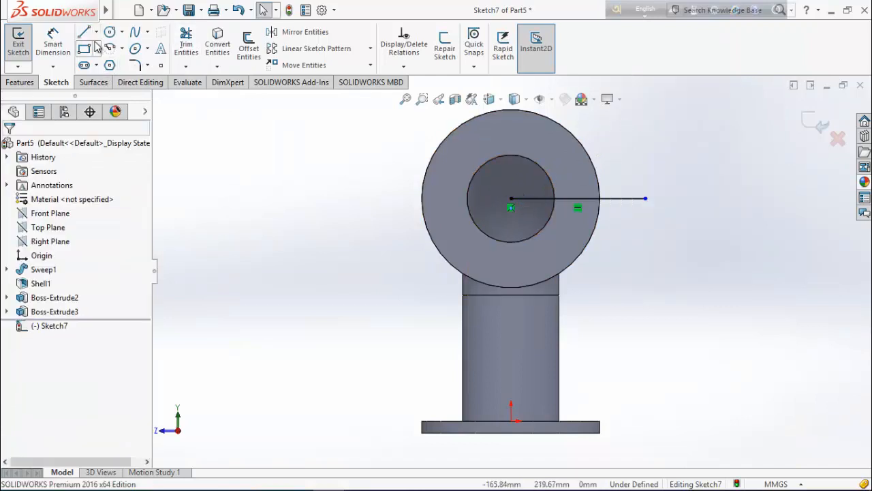
Sketch a slanted line about 69 mm long from the flange centre, rising about 37° above the horizontal line.
{"action": "left_click", "coordinate": [85, 32]}
{"action": "left_click", "coordinate": [512, 199]}
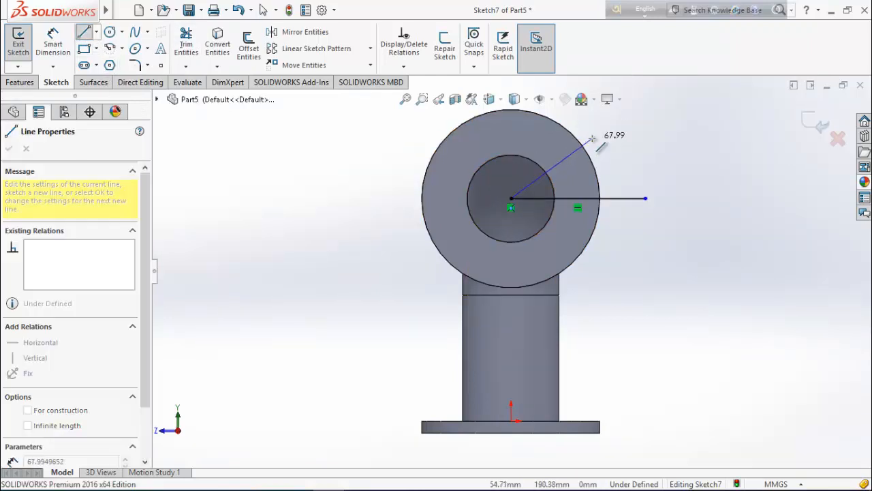
{"action": "left_click", "coordinate": [593, 137]}
{"action": "right_click", "coordinate": [623, 136]}
{"action": "left_click", "coordinate": [651, 143]}
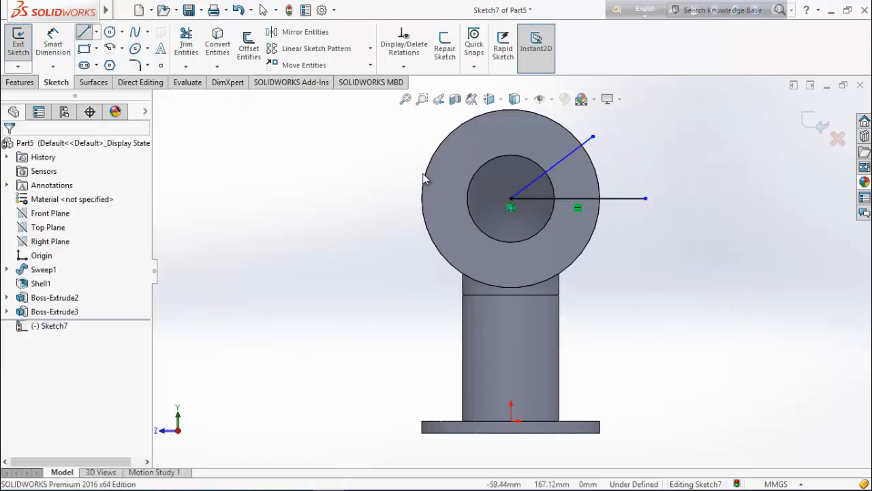
Dimension the angle between the slanted and horizontal lines to 45°.
{"action": "left_click", "coordinate": [52, 42]}
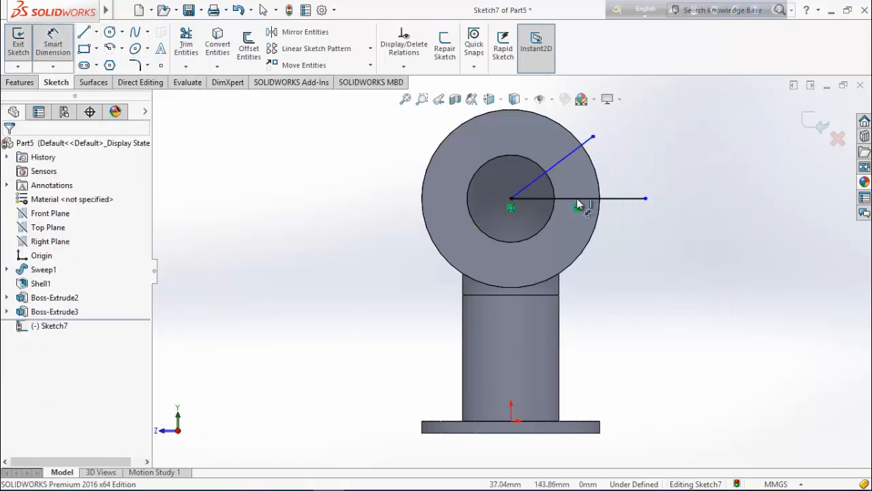
{"action": "left_click", "coordinate": [571, 164]}
{"action": "left_click", "coordinate": [603, 198]}
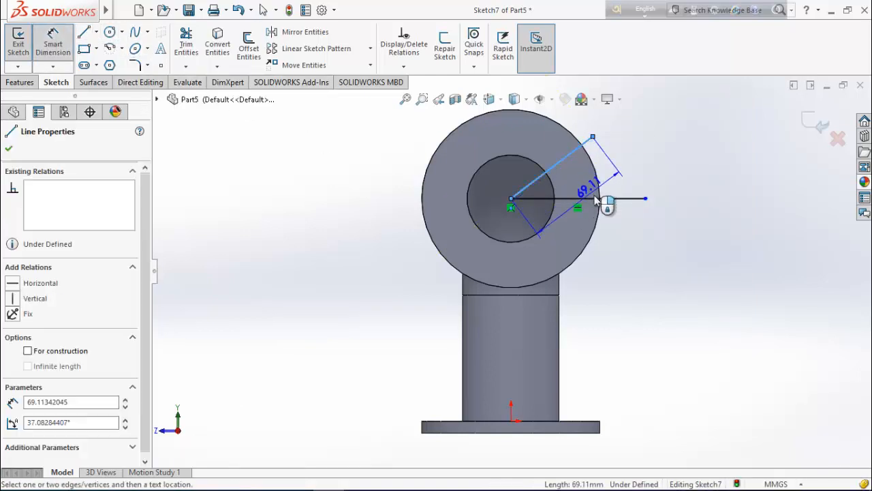
{"action": "left_click", "coordinate": [636, 171]}
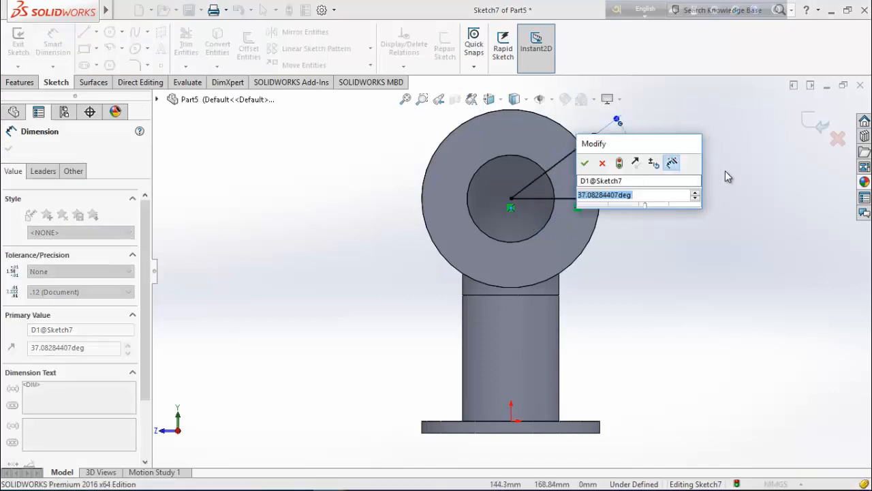
{"action": "type", "text": "45"}
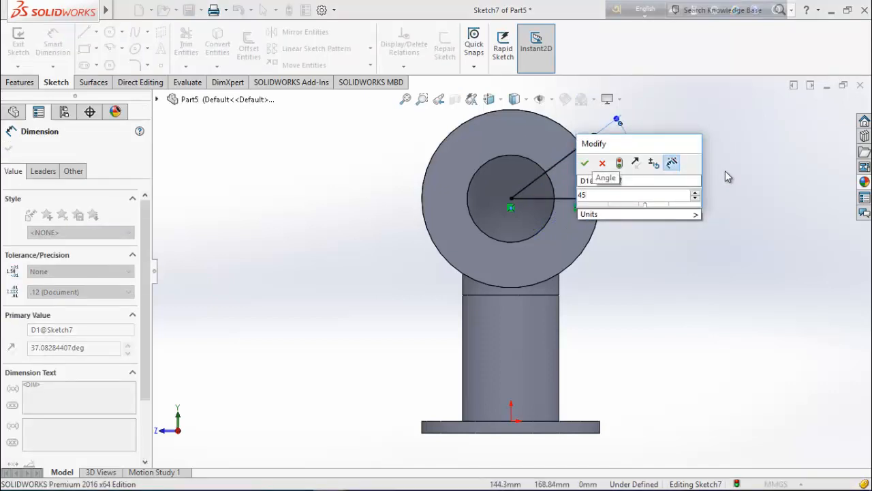
{"action": "key", "text": "Return"}
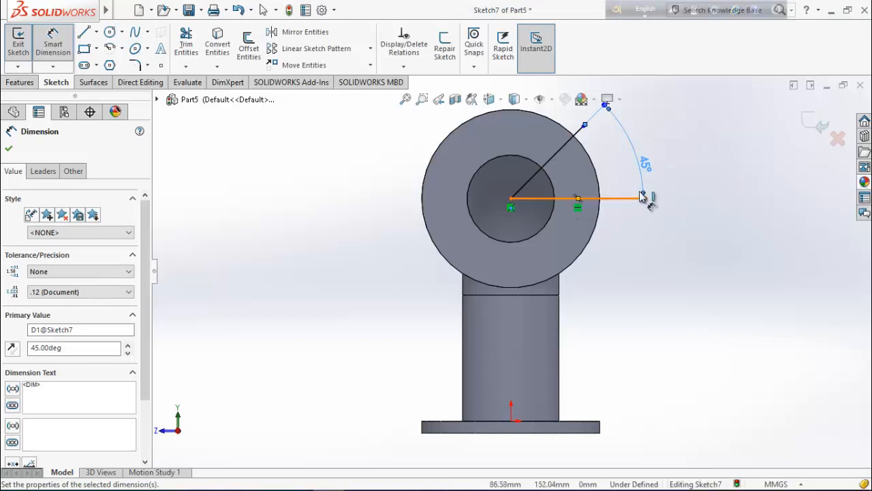
Set the angle between the slanted and horizontal sketch lines to 54°.
{"action": "scroll", "coordinate": [663, 159], "scroll_direction": "up", "scroll_amount": 1}
{"action": "scroll", "coordinate": [616, 132], "scroll_direction": "down", "scroll_amount": 1}
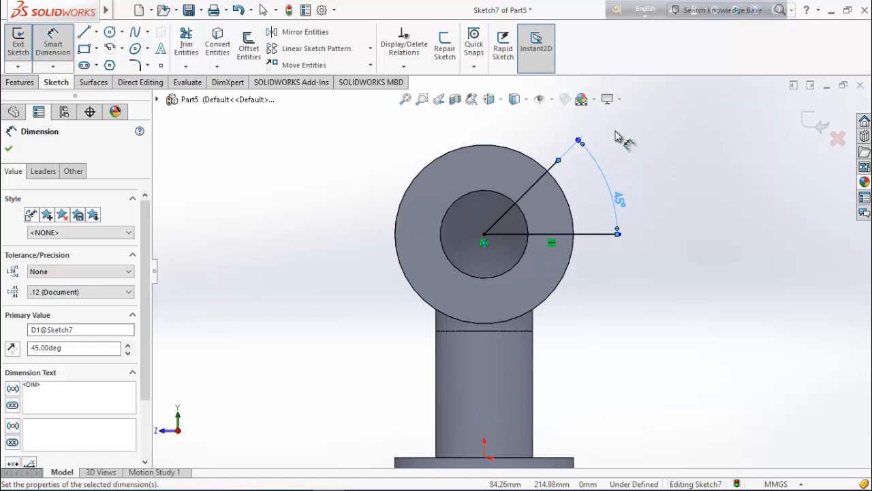
{"action": "double_click", "coordinate": [619, 198]}
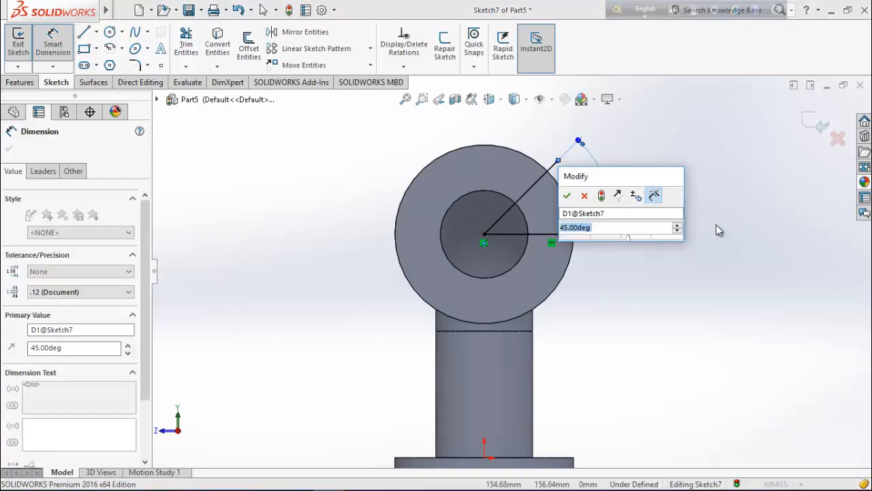
{"action": "type", "text": "54"}
{"action": "key", "text": "Return"}
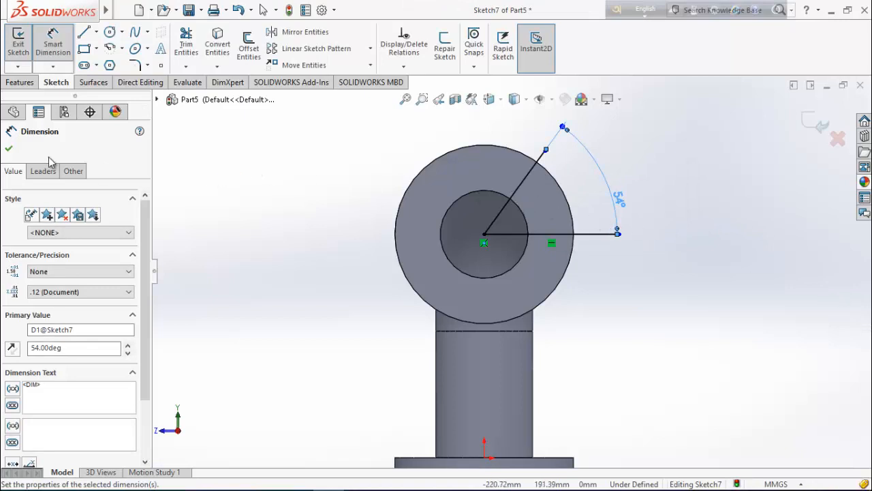
{"action": "left_click", "coordinate": [9, 149]}
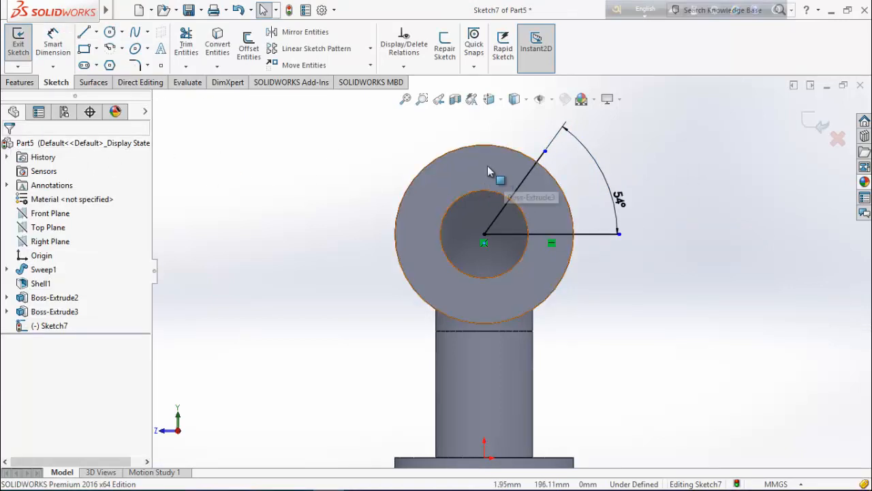
Dimension the slanted line's length to 95 mm.
{"action": "left_click", "coordinate": [53, 44]}
{"action": "left_click", "coordinate": [517, 190]}
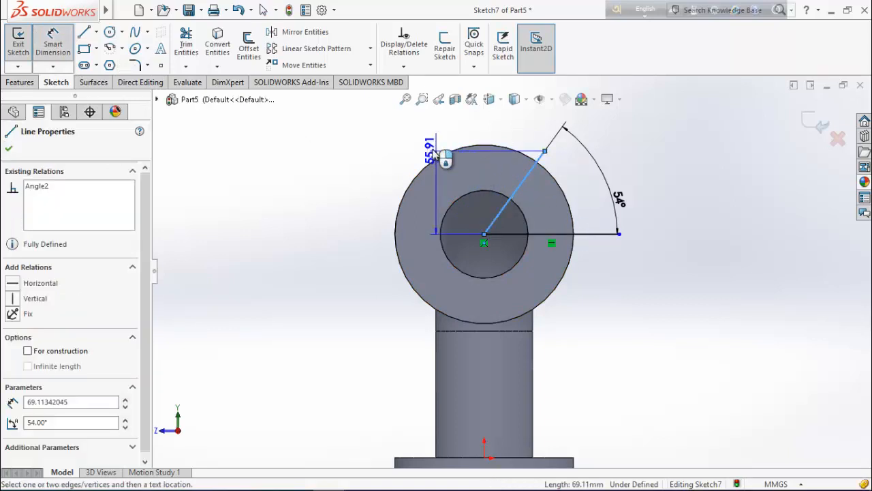
{"action": "left_click", "coordinate": [412, 139]}
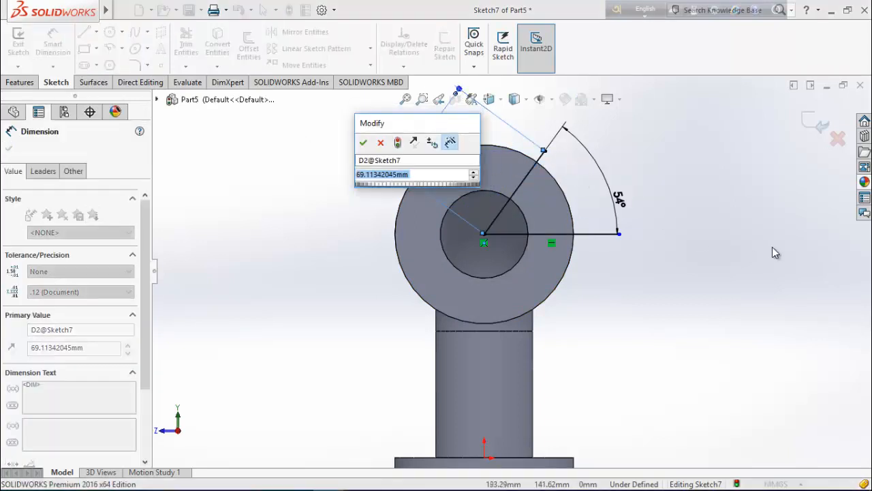
{"action": "type", "text": "95"}
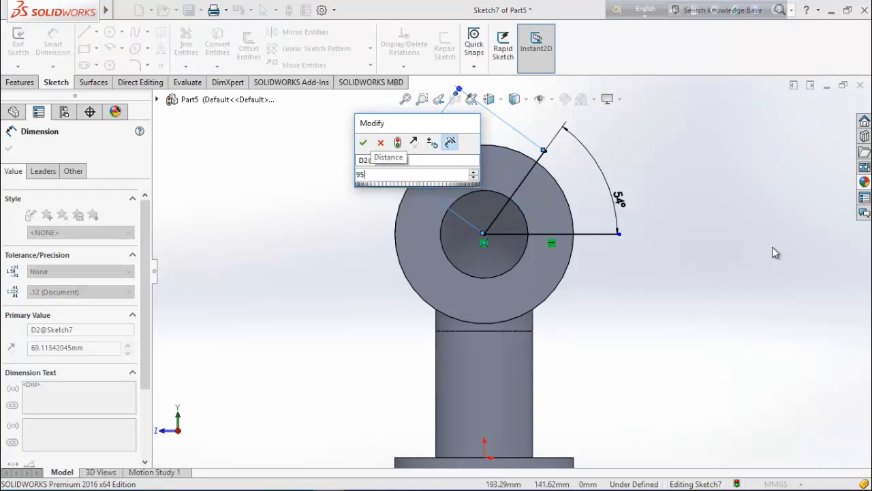
{"action": "key", "text": "Return"}
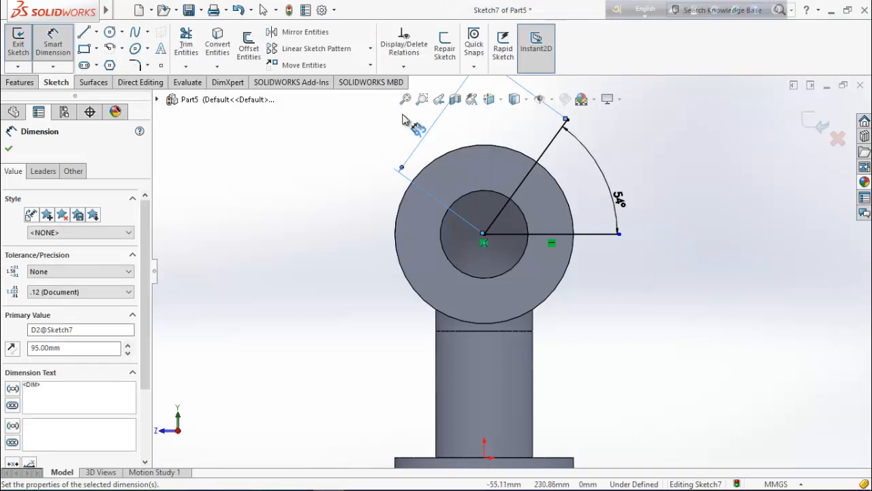
Change the slanted line's length dimension to 47.5 mm and finish dimensioning.
{"action": "double_click", "coordinate": [421, 130]}
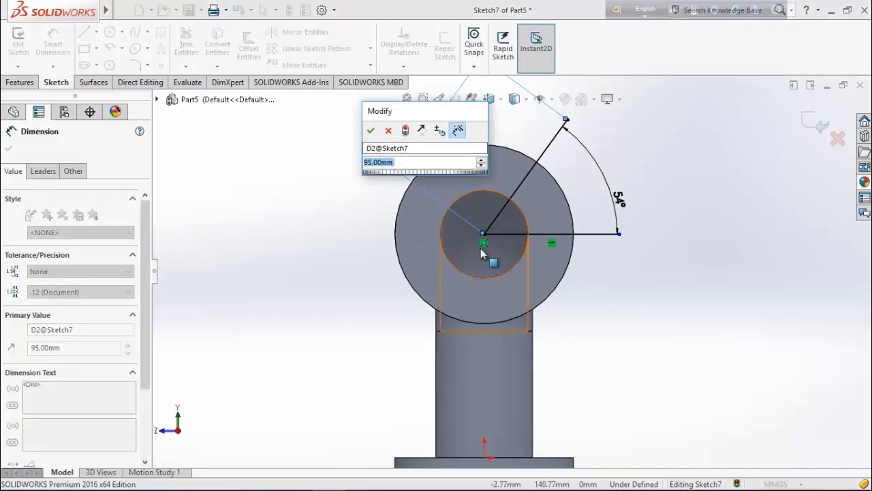
{"action": "type", "text": "47"}
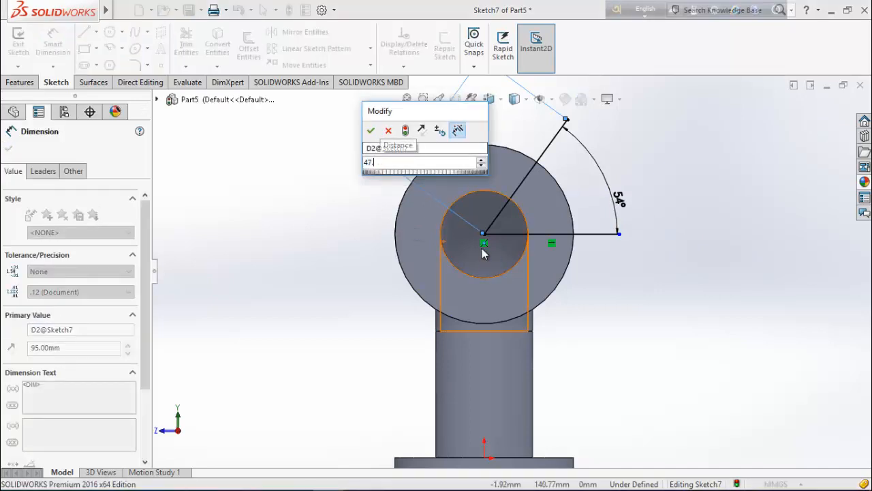
{"action": "type", "text": ".5"}
{"action": "key", "text": "Return"}
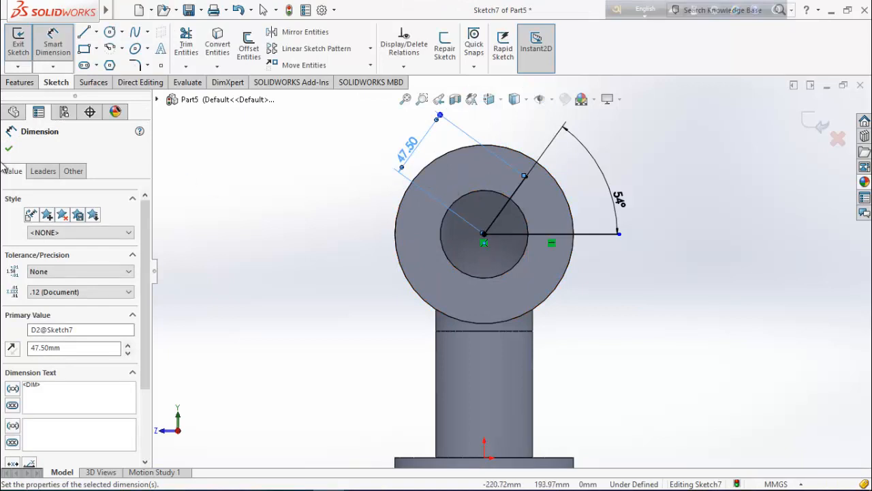
{"action": "left_click", "coordinate": [10, 149]}
Sketch a circle about 22 mm in diameter centred on the outer end of the slanted line.
{"action": "left_click", "coordinate": [109, 32]}
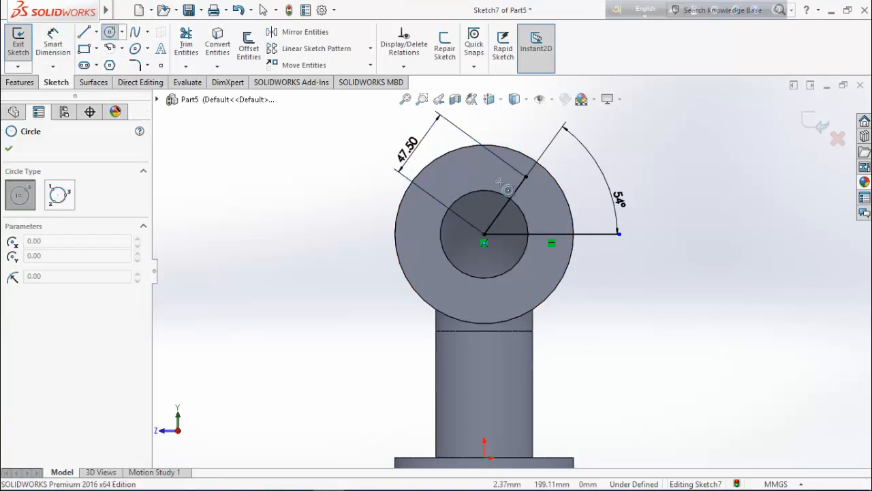
{"action": "left_click", "coordinate": [526, 176]}
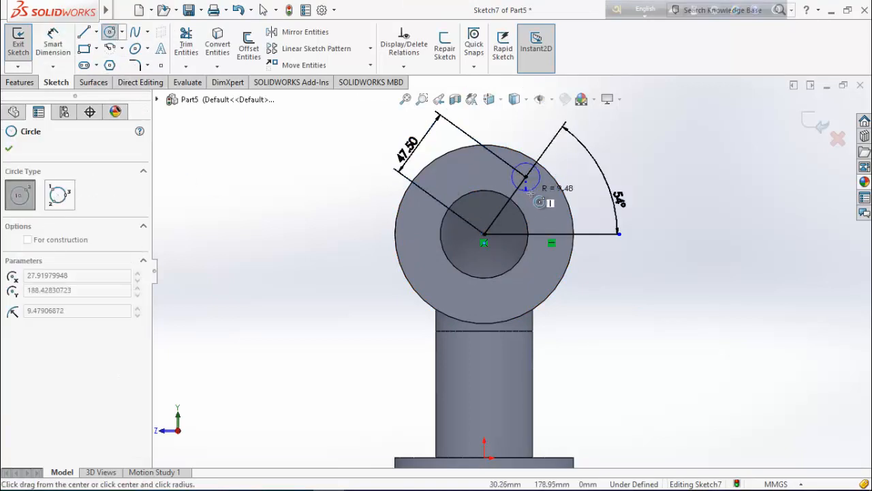
{"action": "left_click", "coordinate": [537, 186]}
{"action": "right_click", "coordinate": [586, 160]}
{"action": "left_click", "coordinate": [623, 169]}
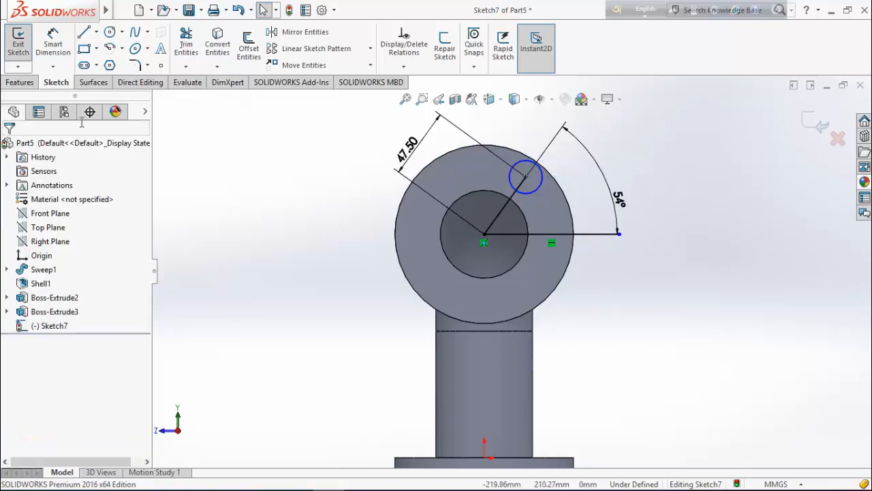
Dimension the small circle on the flange face to a diameter of 11 mm.
{"action": "left_click", "coordinate": [53, 44]}
{"action": "left_click", "coordinate": [516, 182]}
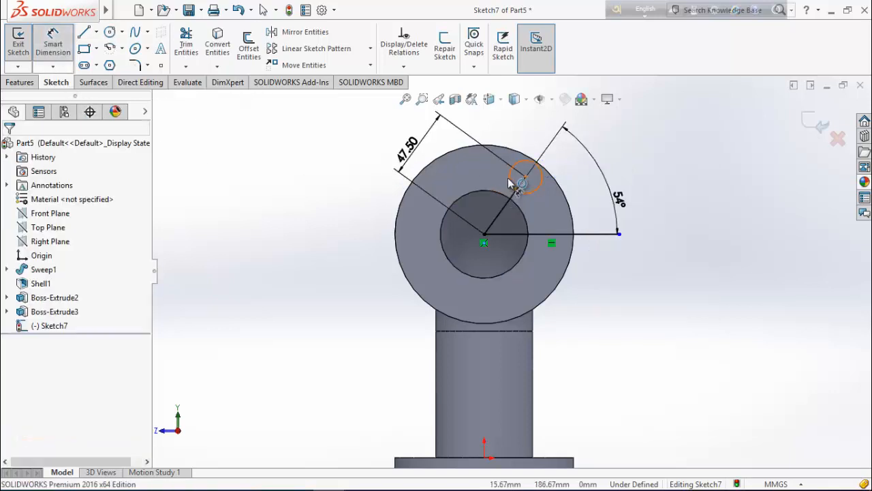
{"action": "left_click", "coordinate": [562, 188]}
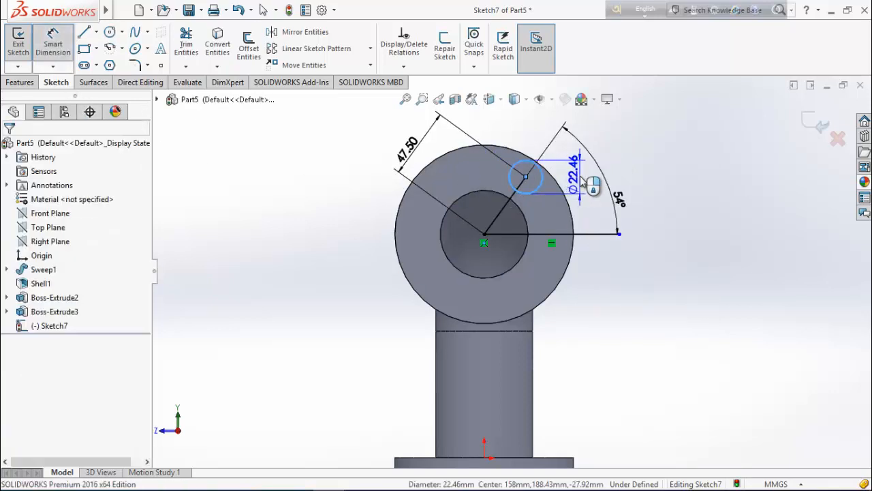
{"action": "type", "text": "11"}
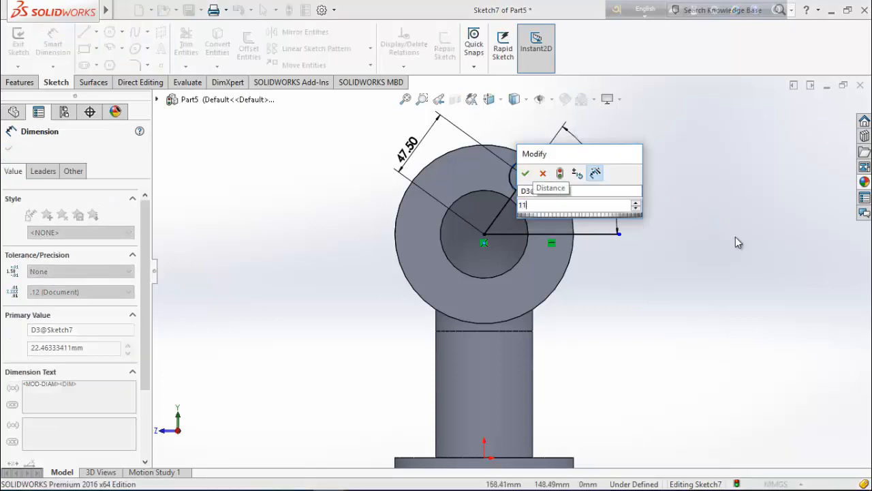
{"action": "key", "text": "Return"}
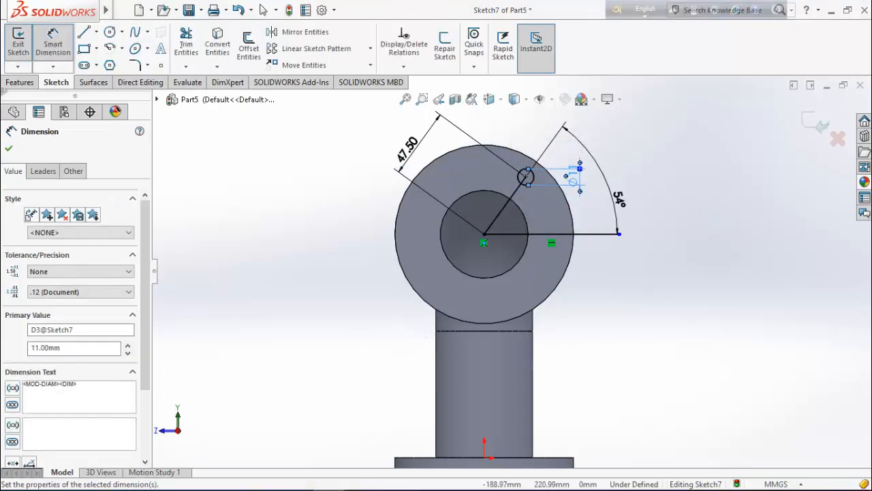
{"action": "left_click", "coordinate": [8, 148]}
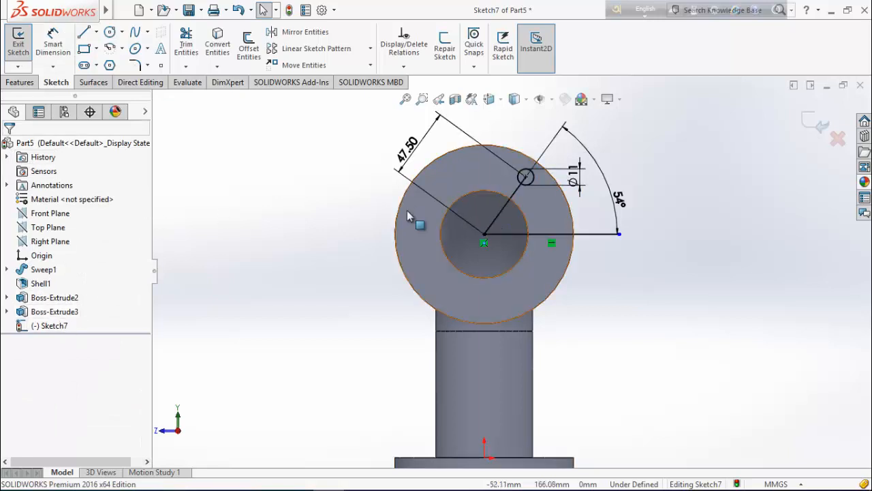
Convert the slanted and horizontal sketch lines to construction geometry.
{"action": "left_click", "coordinate": [495, 220]}
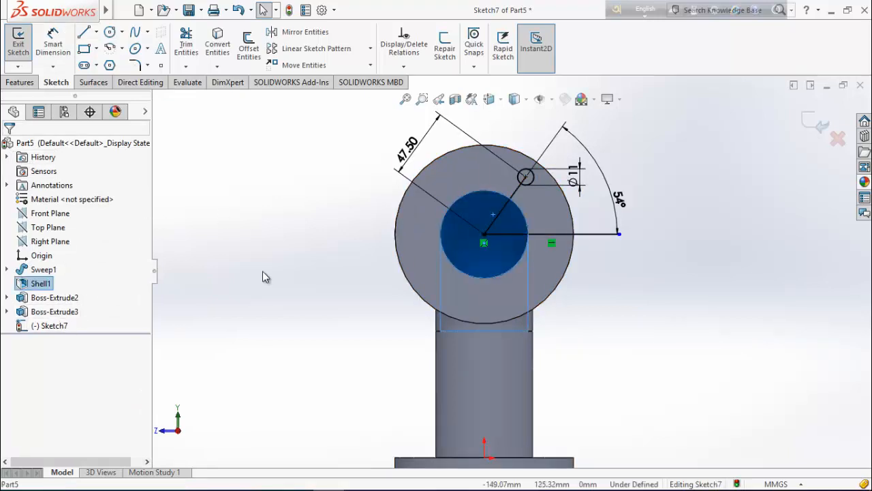
{"action": "left_click", "coordinate": [265, 275]}
{"action": "left_click", "coordinate": [503, 215]}
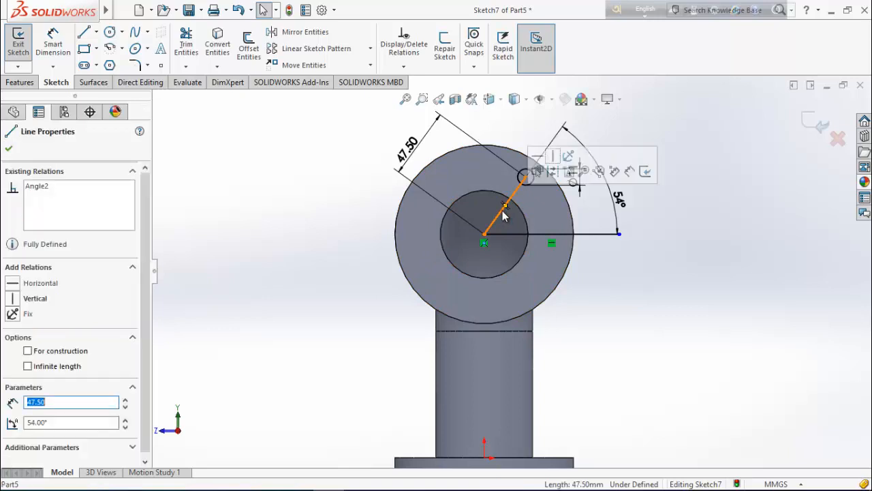
{"action": "left_click", "coordinate": [569, 240], "text": "ctrl"}
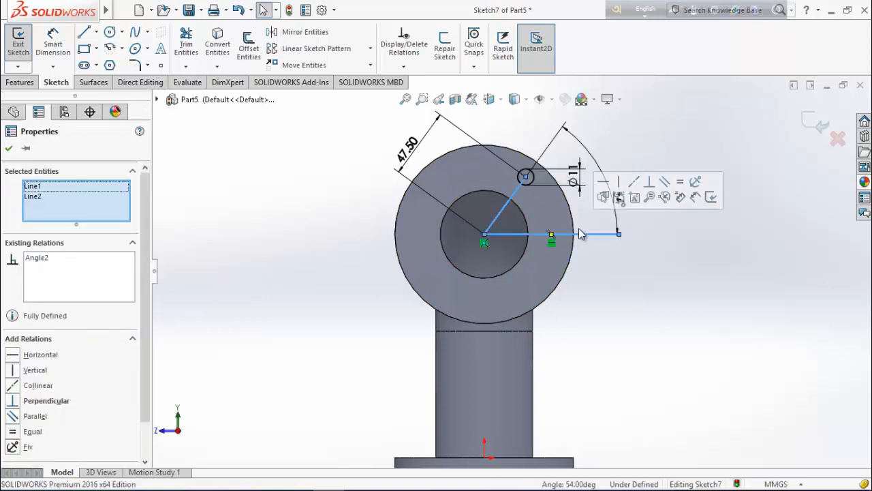
{"action": "left_click", "coordinate": [621, 197]}
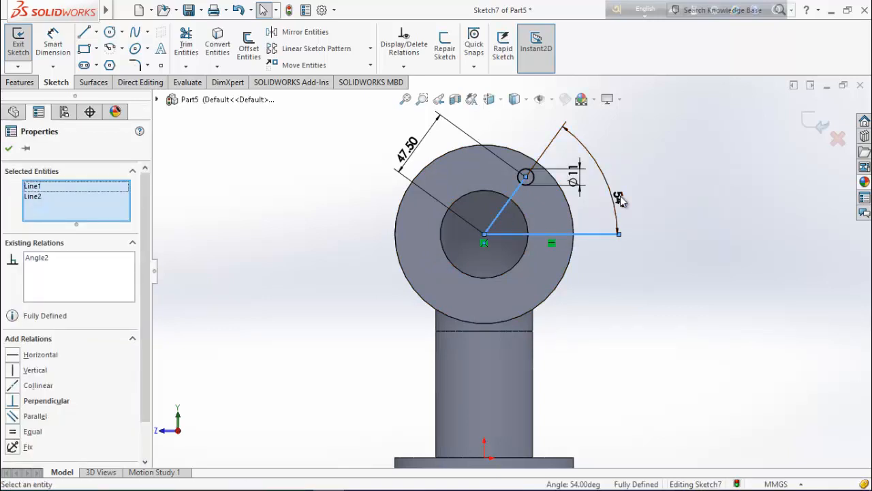
{"action": "key", "text": "Escape"}
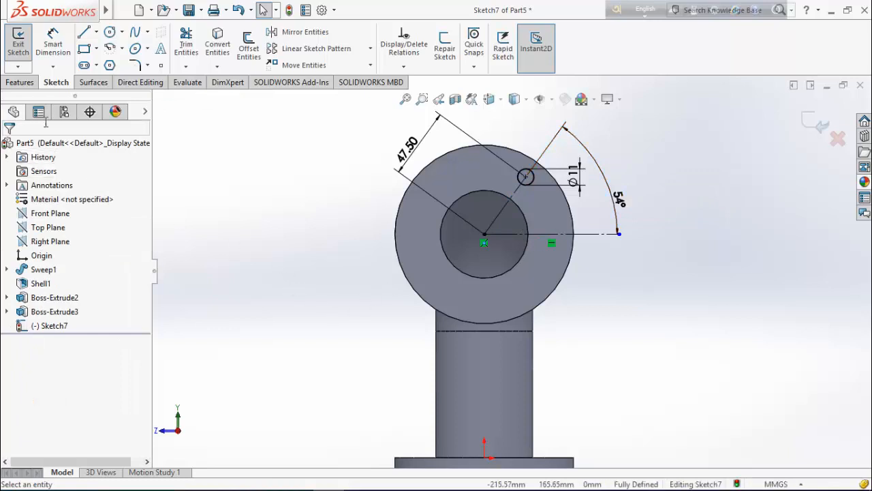
Cut-extrude the 11 mm circle through the flange using Up To Surface, ending at the flange's back face.
{"action": "left_click", "coordinate": [30, 82]}
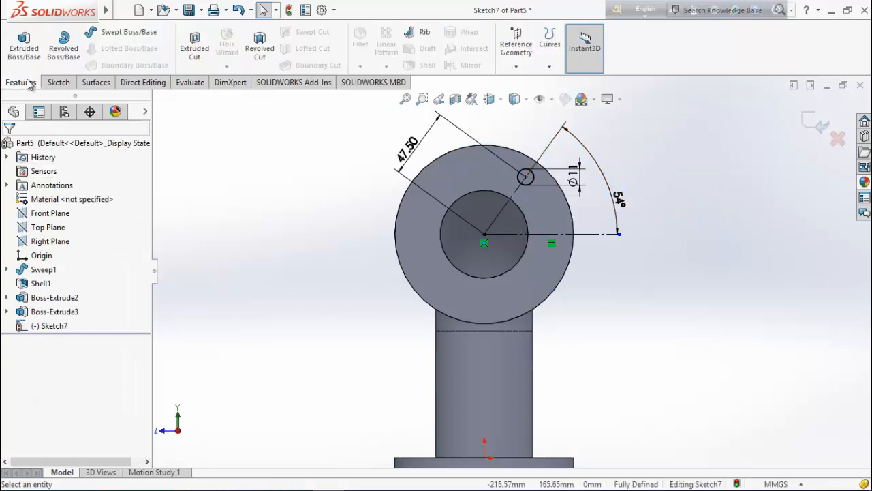
{"action": "left_click", "coordinate": [196, 69]}
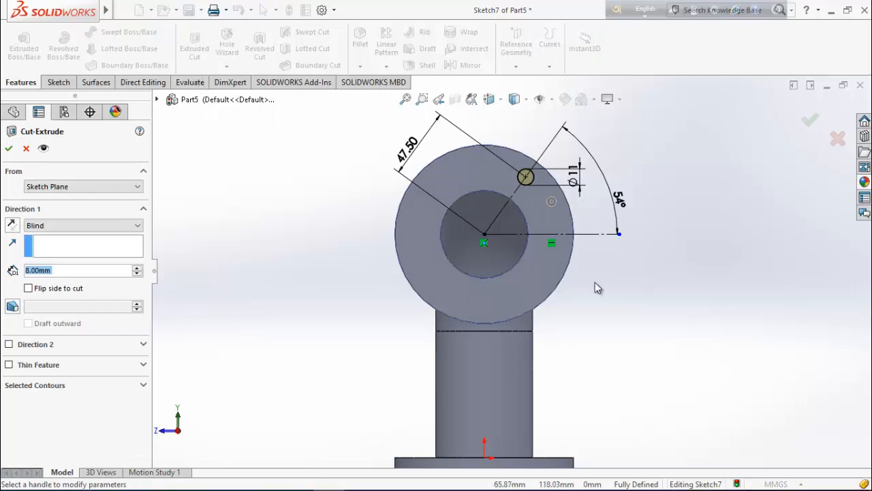
{"action": "left_click", "coordinate": [55, 226]}
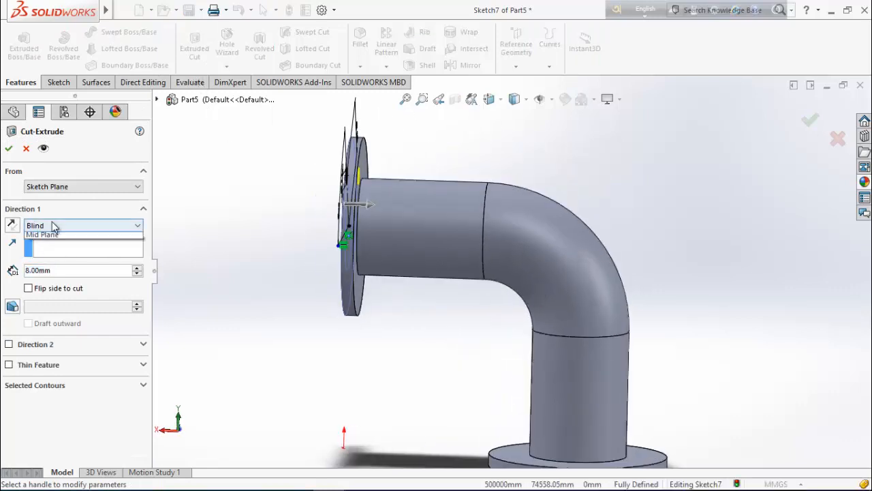
{"action": "left_click", "coordinate": [59, 275]}
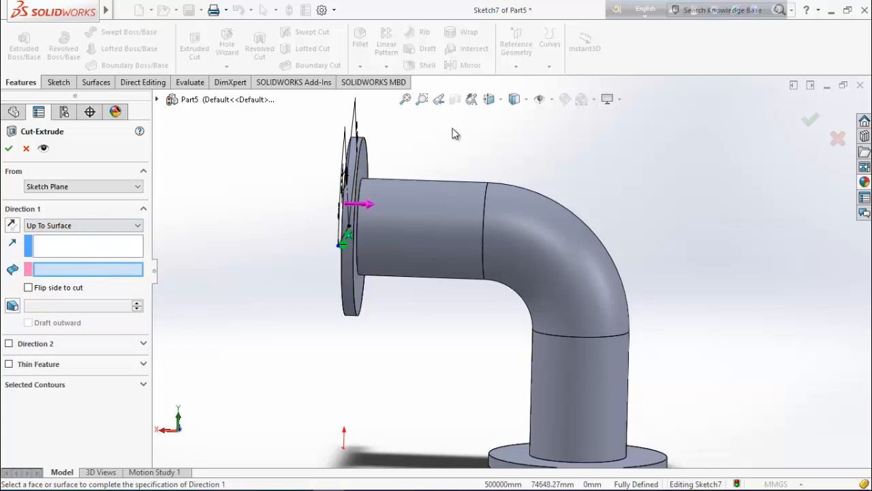
{"action": "middle_click_drag", "start_coordinate": [455, 133], "coordinate": [404, 158]}
{"action": "left_click", "coordinate": [404, 158]}
{"action": "scroll", "coordinate": [274, 227], "scroll_direction": "up", "scroll_amount": 2}
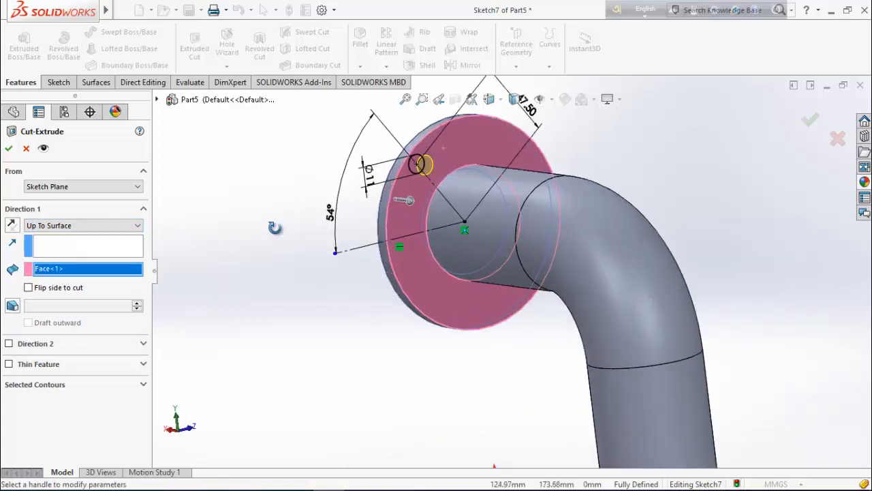
{"action": "middle_click_drag", "start_coordinate": [274, 227], "coordinate": [334, 245]}
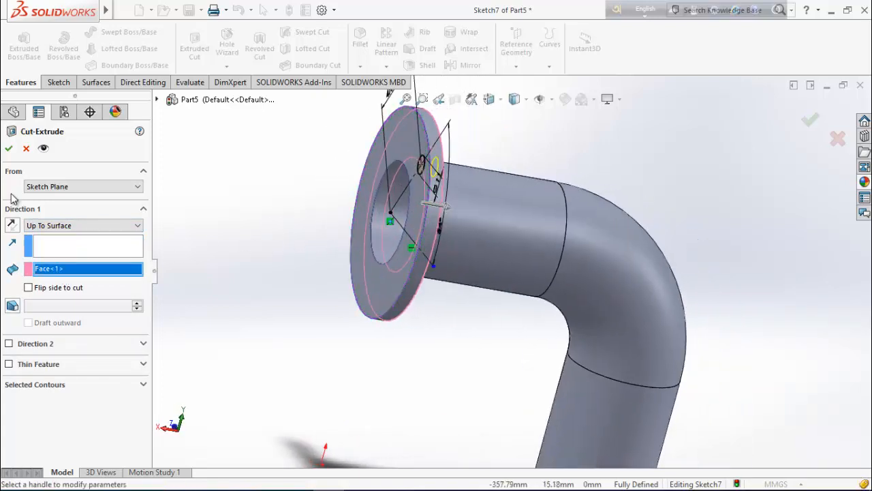
{"action": "left_click", "coordinate": [9, 149]}
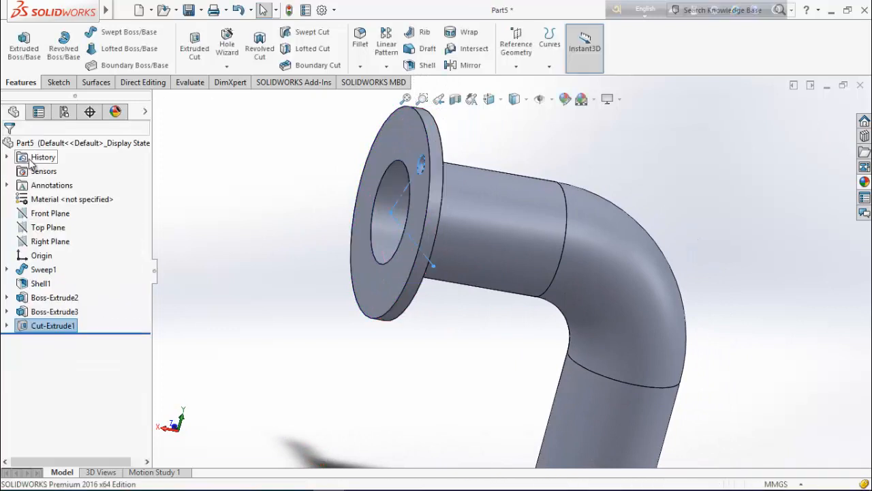
Create a 360° circular pattern with four equally spaced instances of the bolt-hole cut and Boss-Extrude3, using the flange's bore edge as axis.
{"action": "middle_click_drag", "start_coordinate": [280, 243], "coordinate": [323, 271]}
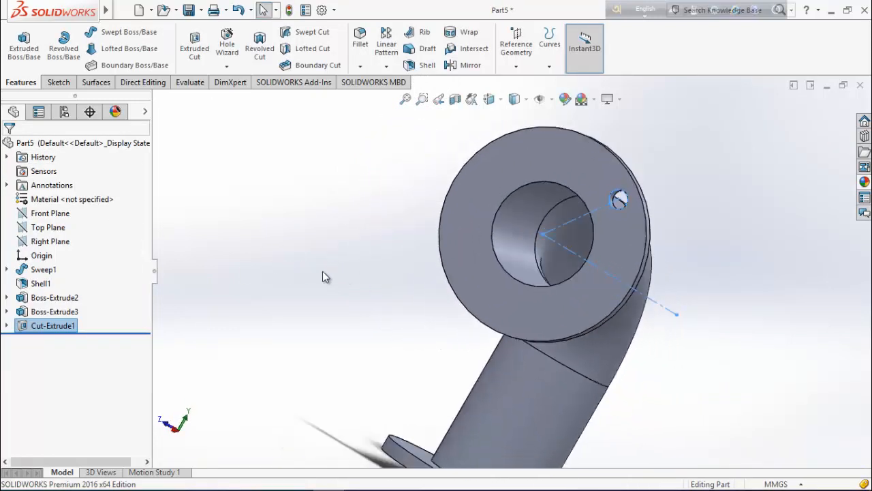
{"action": "left_click", "coordinate": [337, 253]}
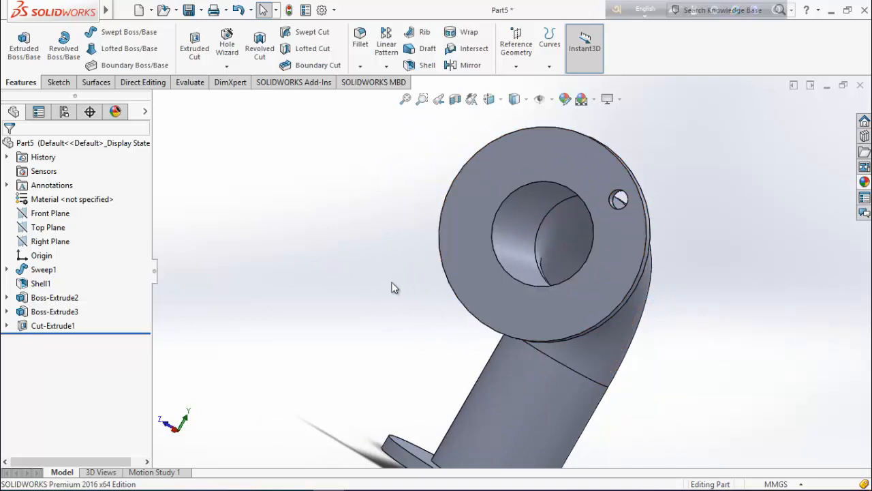
{"action": "left_click", "coordinate": [48, 326]}
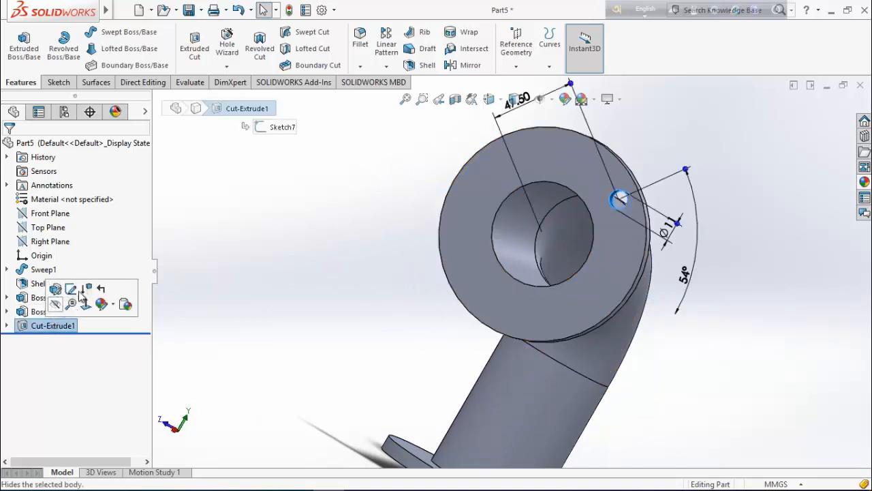
{"action": "left_click", "coordinate": [391, 67]}
{"action": "left_click", "coordinate": [413, 94]}
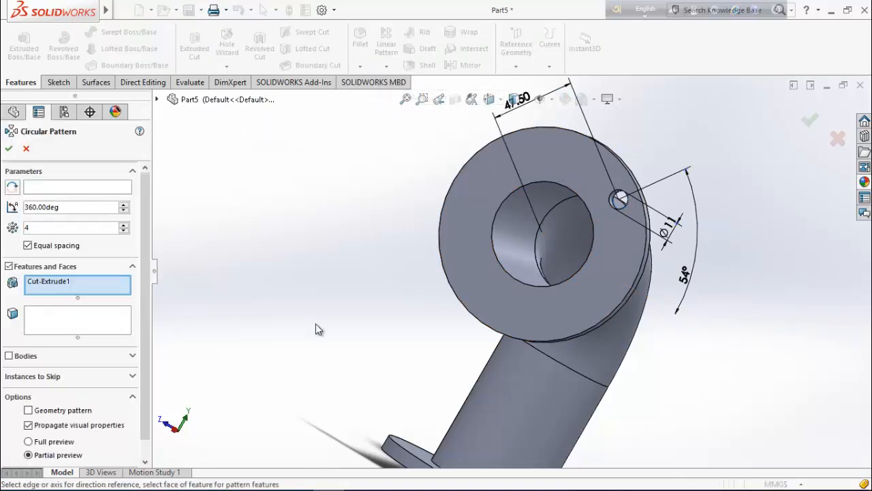
{"action": "mouse_move", "coordinate": [316, 324]}
{"action": "middle_mouse_down"}
{"action": "mouse_move", "coordinate": [359, 323]}
{"action": "mouse_move", "coordinate": [329, 323]}
{"action": "middle_mouse_up"}
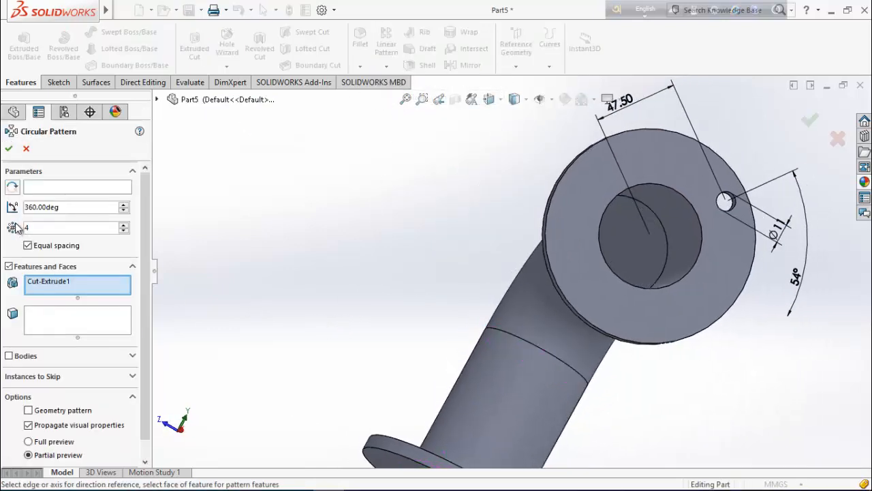
{"action": "left_click", "coordinate": [47, 190]}
{"action": "middle_click_drag", "start_coordinate": [446, 278], "coordinate": [407, 273]}
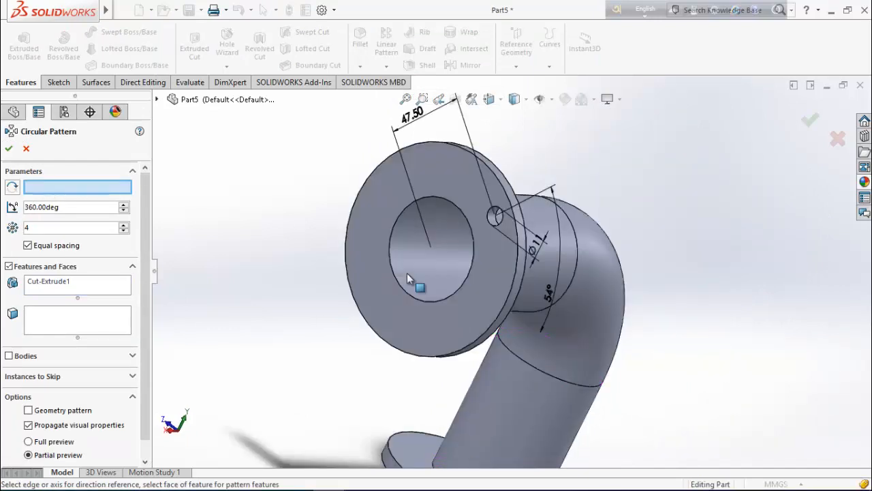
{"action": "left_click", "coordinate": [362, 241]}
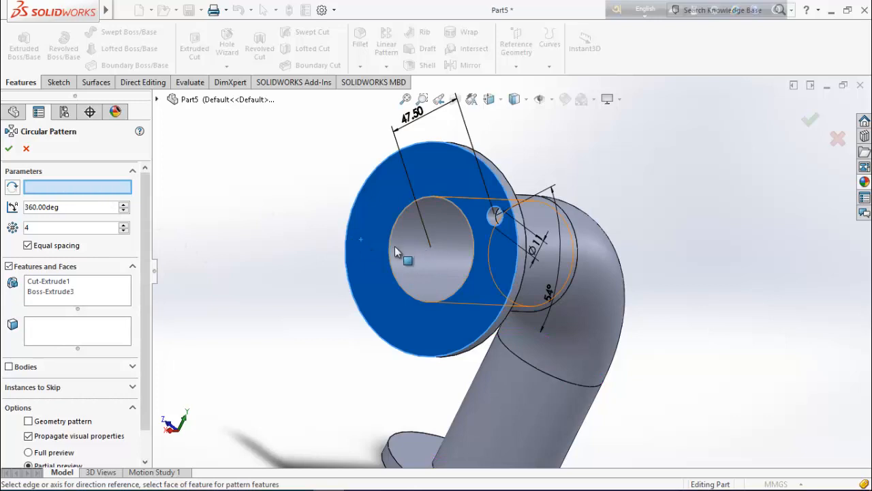
{"action": "left_click", "coordinate": [391, 252]}
{"action": "middle_click_drag", "start_coordinate": [304, 335], "coordinate": [349, 317]}
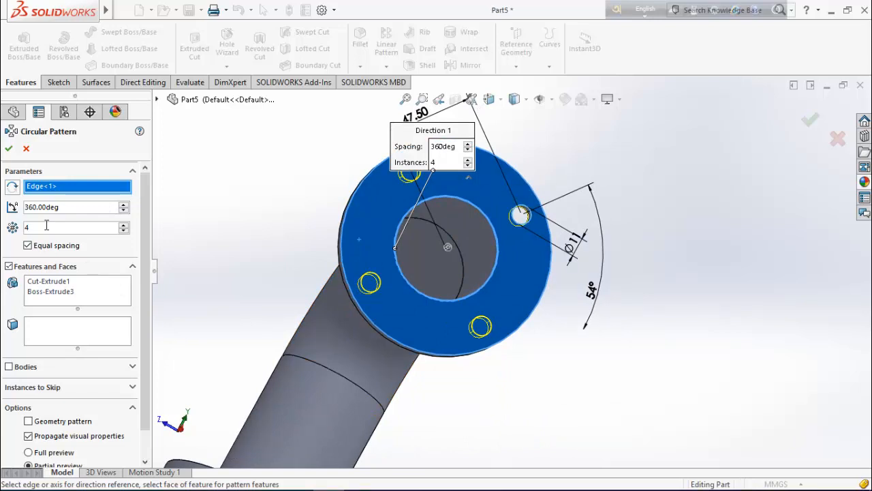
{"action": "left_click", "coordinate": [8, 150]}
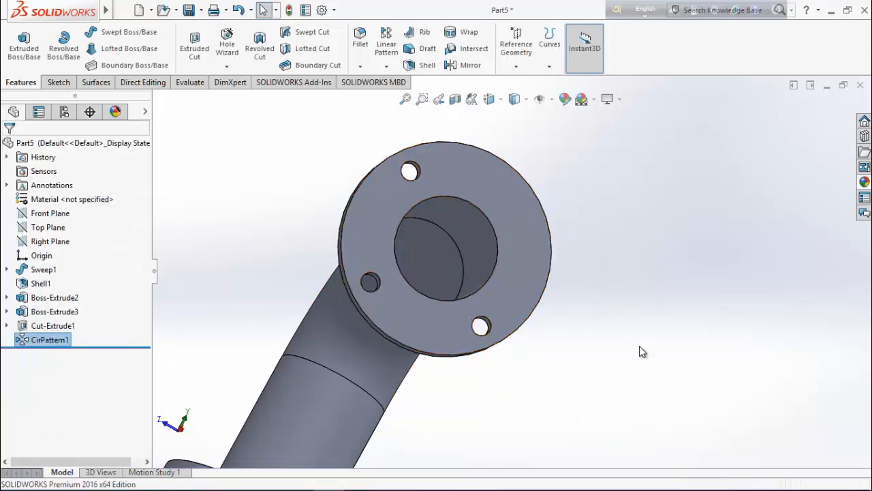
Edit the circular pattern by clearing its feature selection and choosing only the bolt-hole cut, Cut-Extrude1.
{"action": "middle_click_drag", "start_coordinate": [640, 353], "coordinate": [619, 347]}
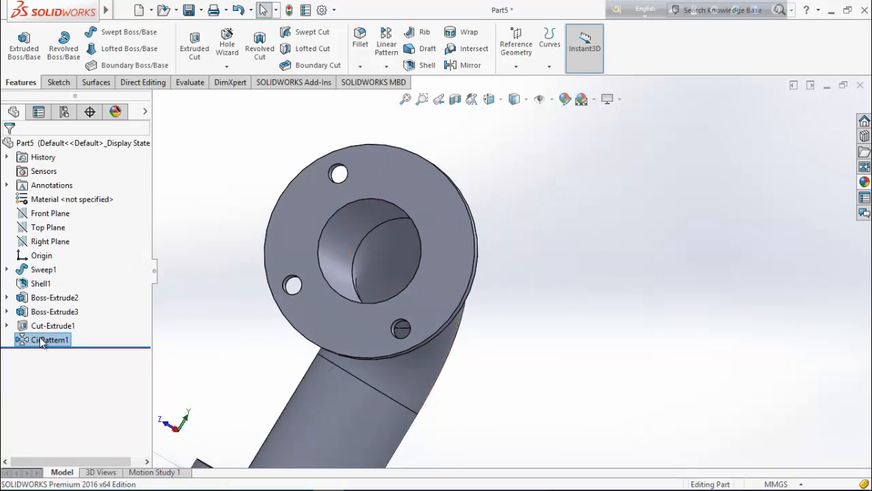
{"action": "right_click", "coordinate": [41, 340]}
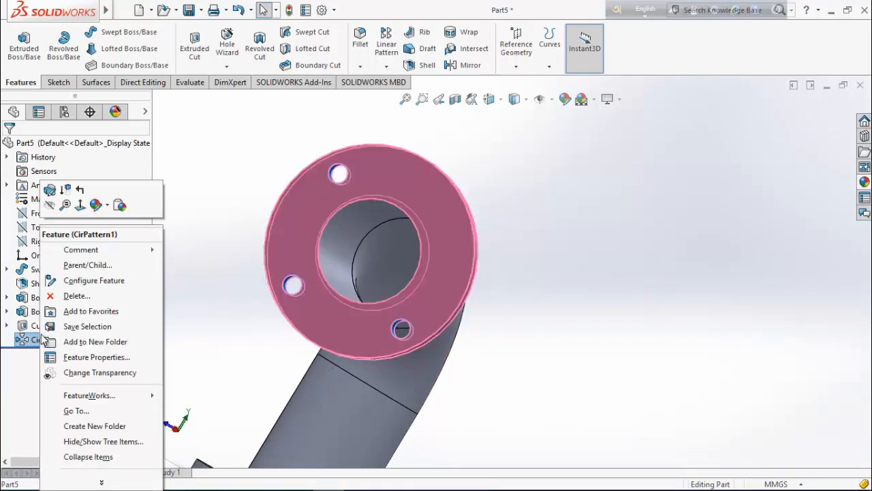
{"action": "left_click", "coordinate": [51, 192]}
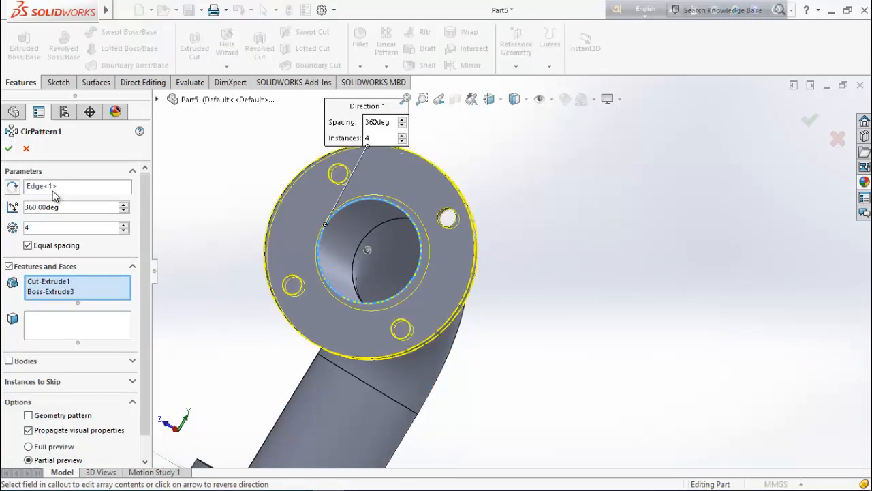
{"action": "left_click", "coordinate": [63, 292]}
{"action": "right_click", "coordinate": [64, 291]}
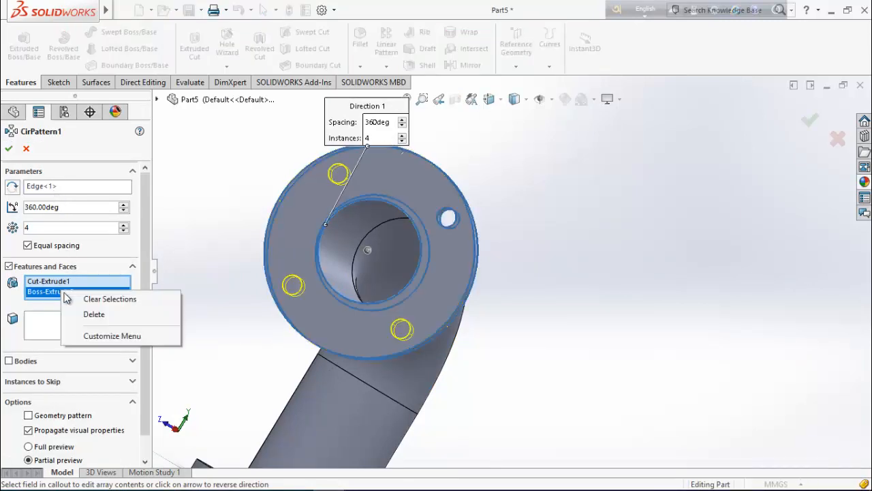
{"action": "left_click", "coordinate": [119, 296]}
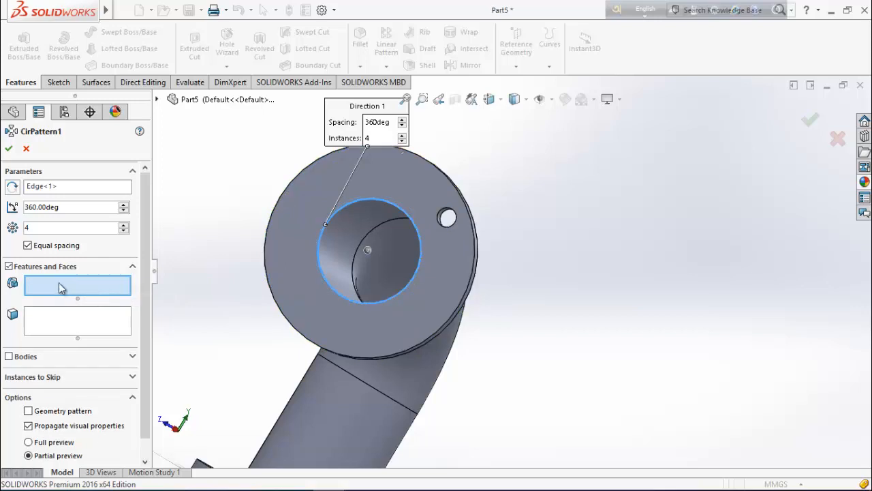
{"action": "left_click", "coordinate": [157, 99]}
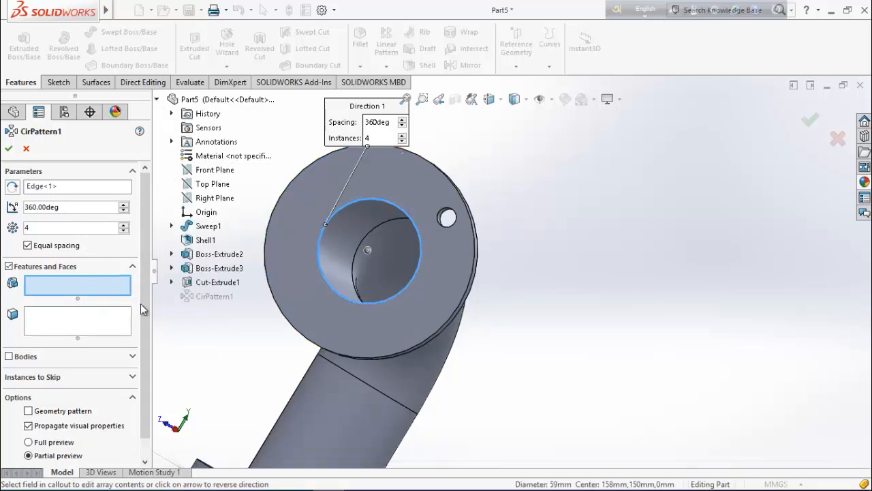
{"action": "left_click", "coordinate": [199, 284]}
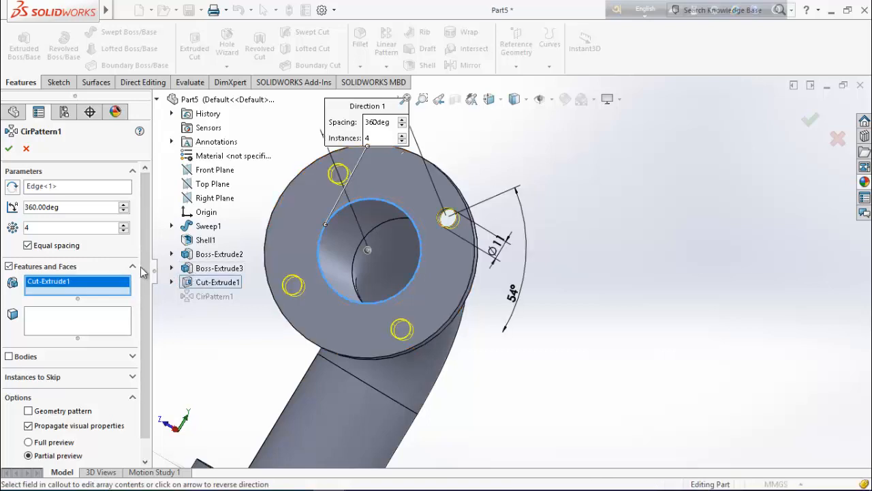
{"action": "left_click", "coordinate": [9, 148]}
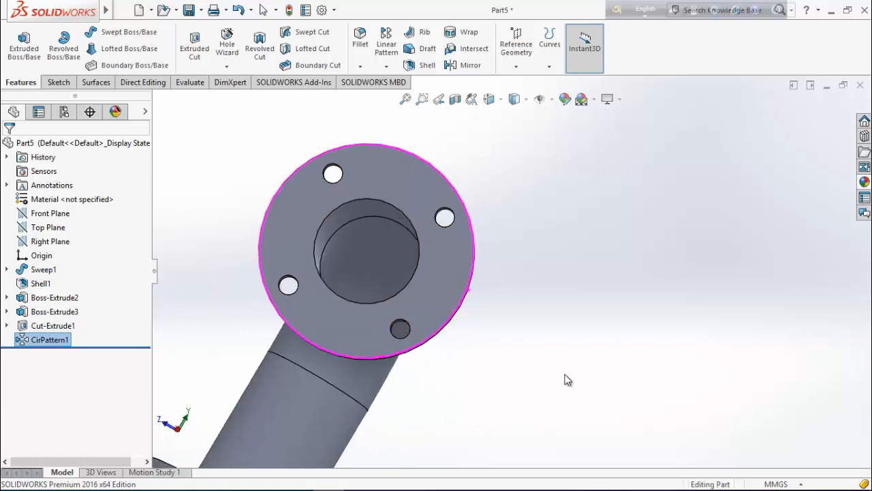
Start a sketch on the outer face of the undrilled second flange, viewed normal to that face.
{"action": "middle_click_drag", "start_coordinate": [565, 380], "coordinate": [705, 312]}
{"action": "middle_click_drag", "start_coordinate": [623, 352], "coordinate": [579, 366]}
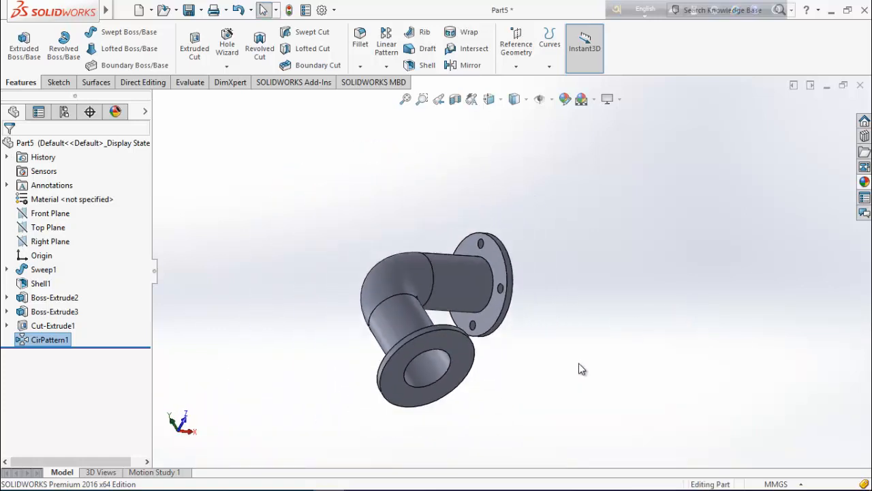
{"action": "middle_click_drag", "start_coordinate": [477, 378], "coordinate": [456, 348]}
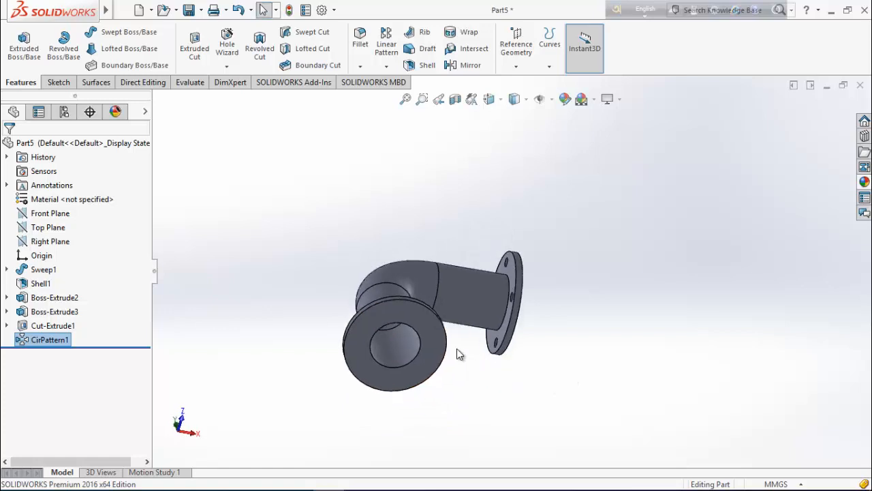
{"action": "right_click", "coordinate": [427, 332]}
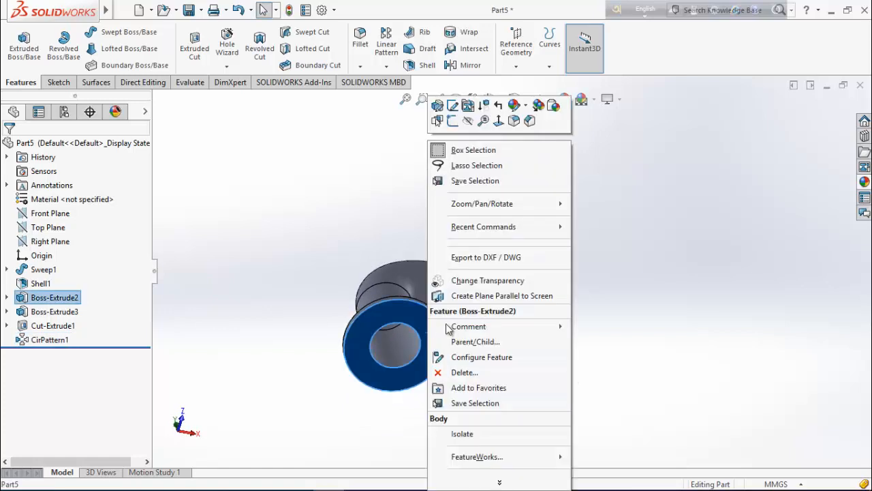
{"action": "left_click", "coordinate": [484, 121]}
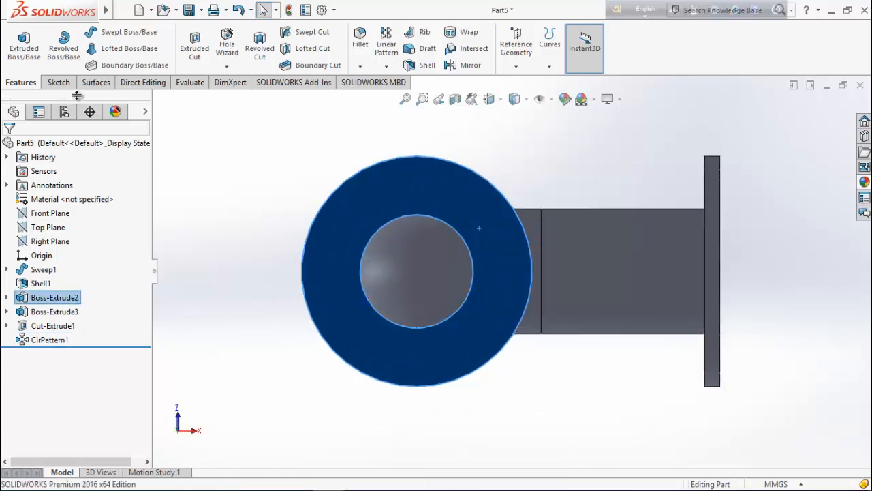
{"action": "left_click", "coordinate": [59, 82]}
{"action": "left_click", "coordinate": [18, 42]}
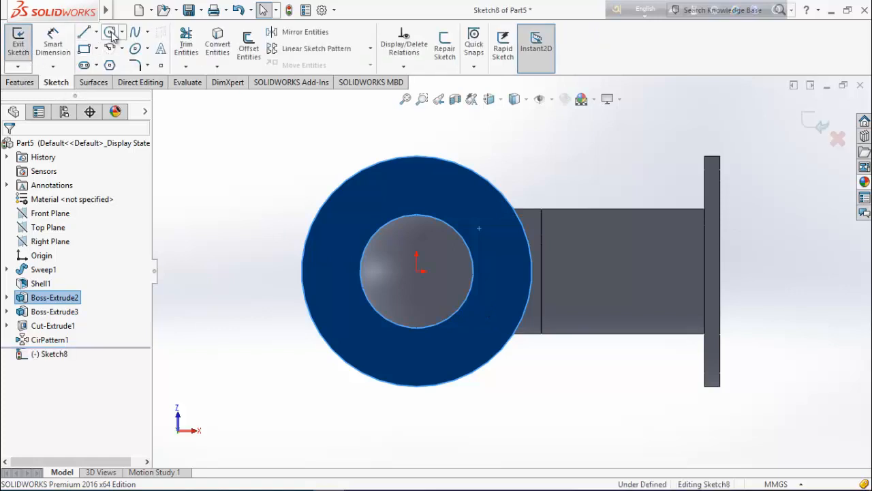
Sketch a horizontal line about 47 mm long from the second flange's centre towards the horizontal pipe.
{"action": "left_click", "coordinate": [110, 33]}
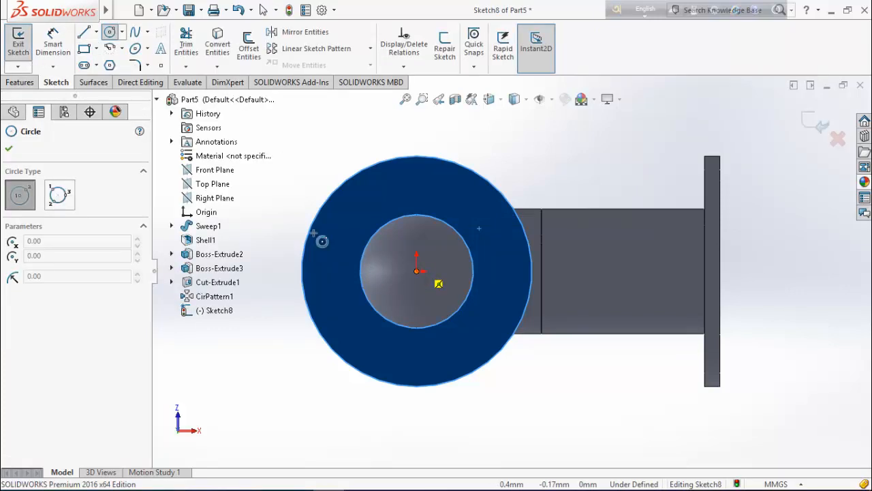
{"action": "left_click", "coordinate": [84, 33]}
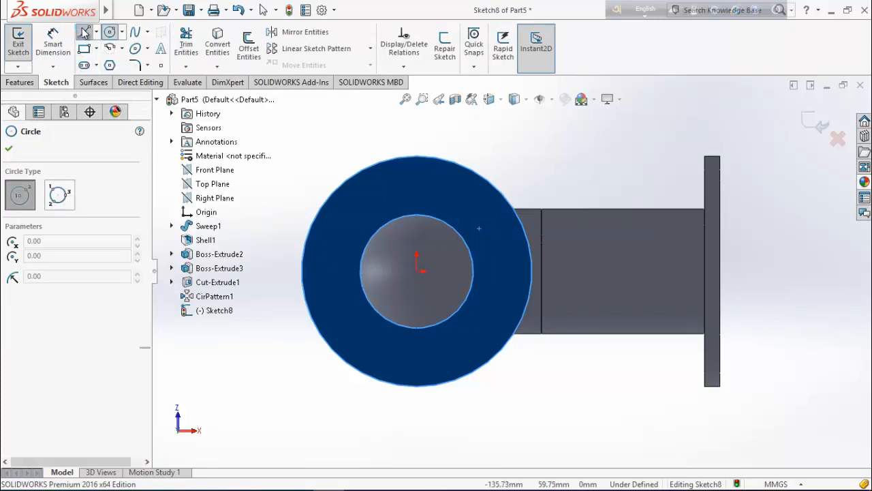
{"action": "left_click", "coordinate": [418, 271]}
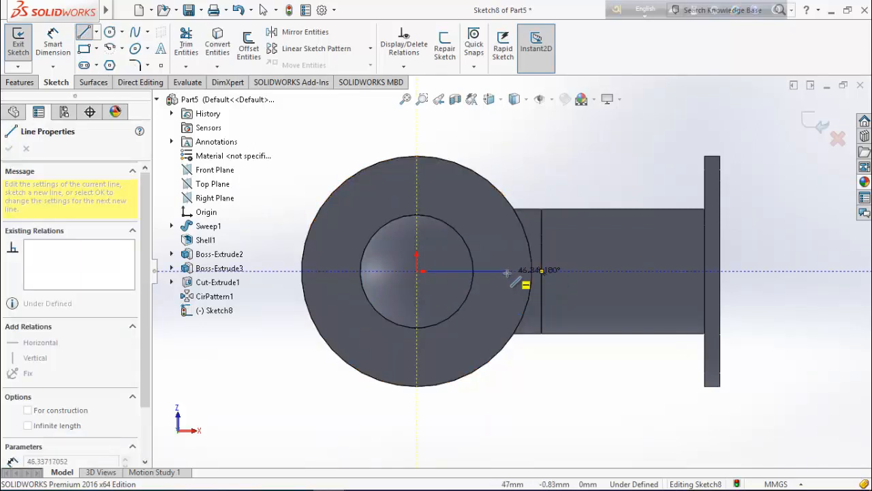
{"action": "left_click", "coordinate": [508, 272]}
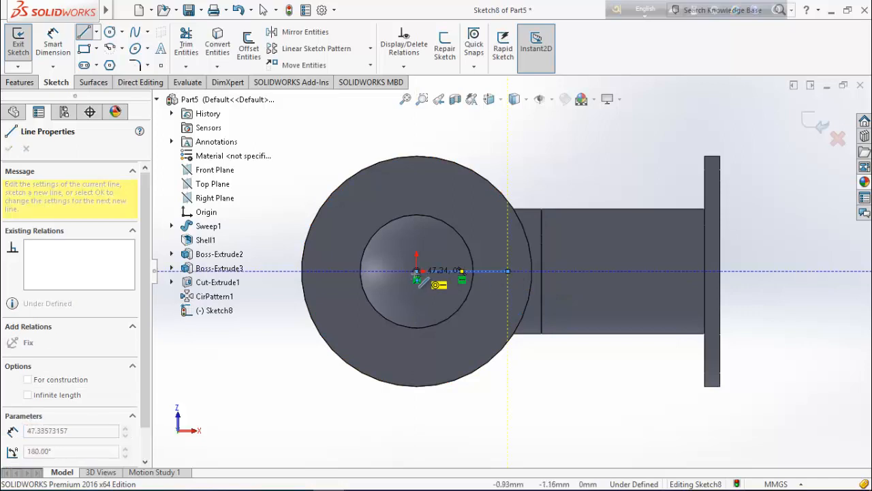
{"action": "key", "text": "Escape"}
{"action": "left_click", "coordinate": [447, 266]}
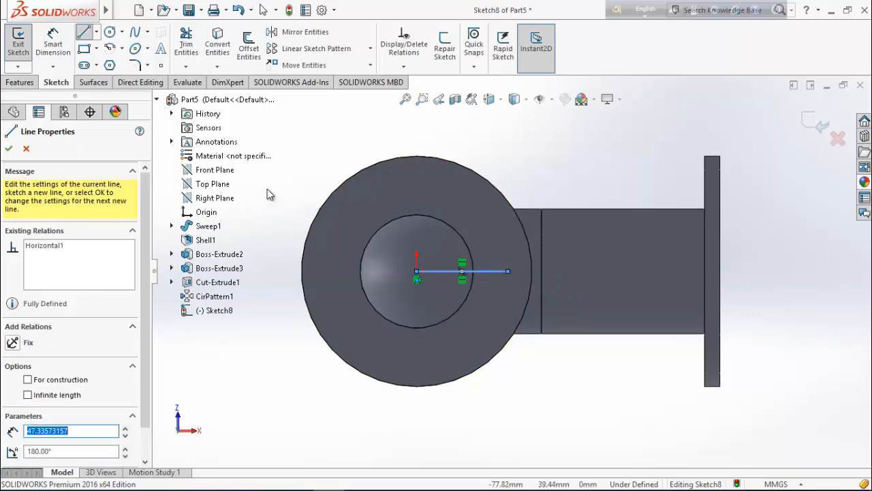
{"action": "left_click", "coordinate": [9, 149]}
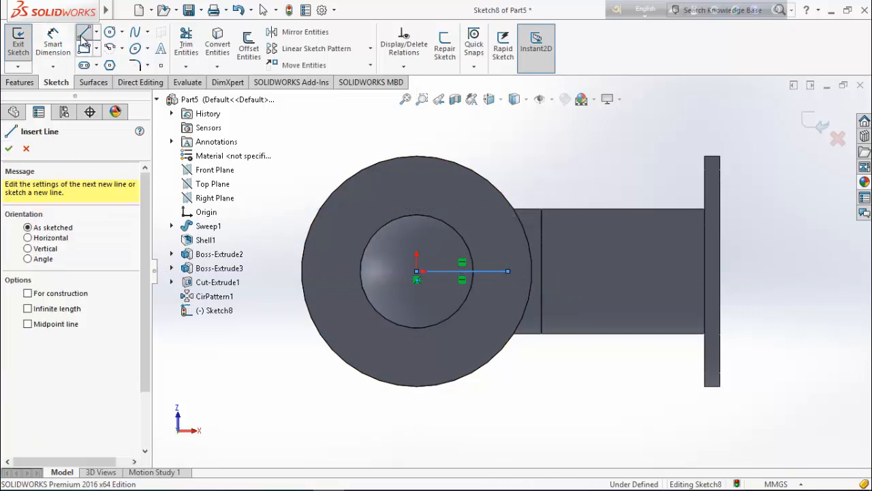
Sketch a slanted line from the flange's centre onto its face, about 41° above the horizontal line.
{"action": "left_click", "coordinate": [417, 272]}
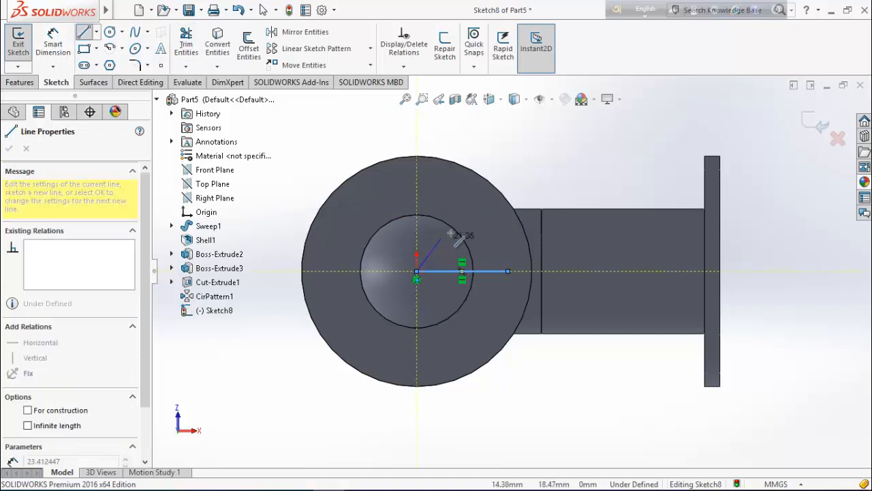
{"action": "right_click", "coordinate": [559, 160]}
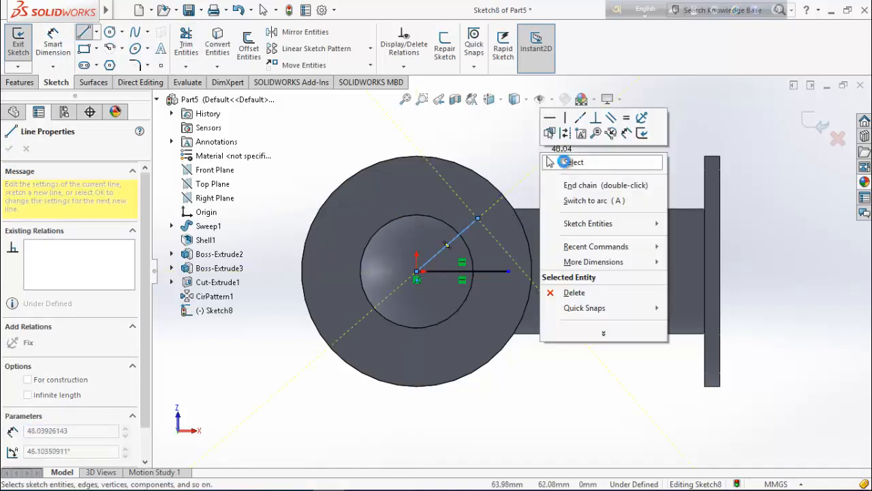
{"action": "left_click", "coordinate": [565, 162]}
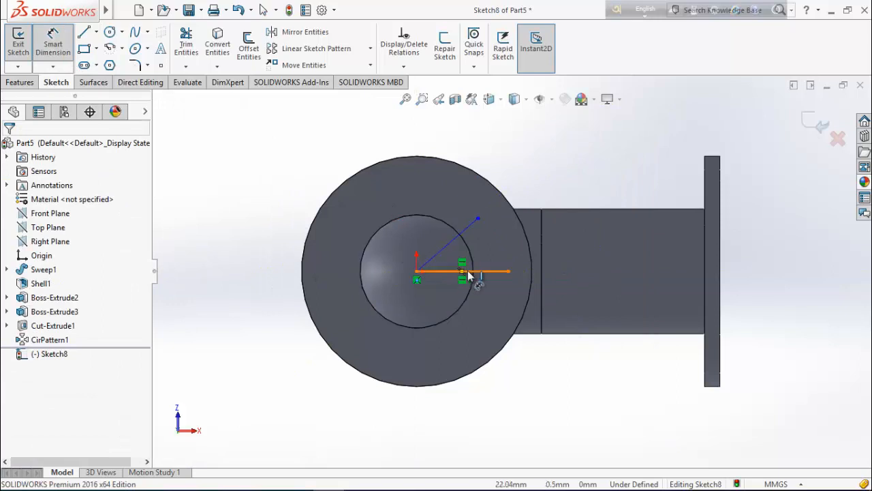
Dimension the angle between the horizontal and slanted lines to 54°.
{"action": "left_click", "coordinate": [479, 266]}
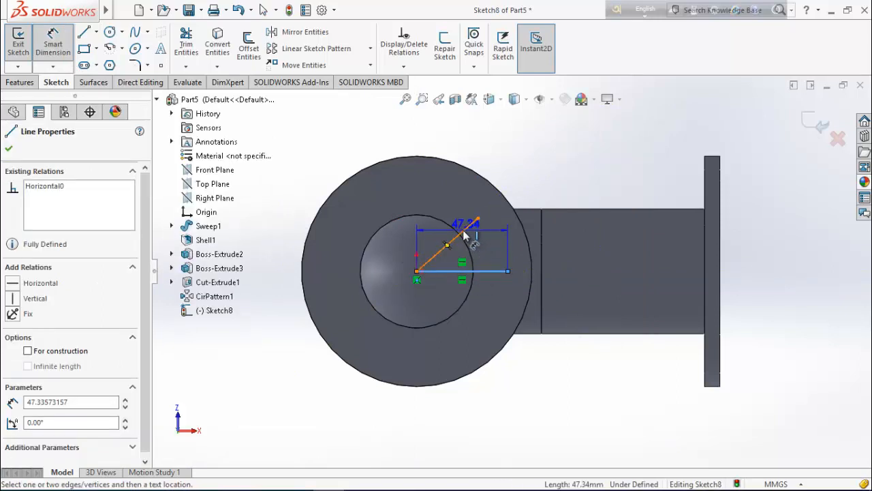
{"action": "left_click", "coordinate": [465, 235]}
{"action": "left_click", "coordinate": [546, 249]}
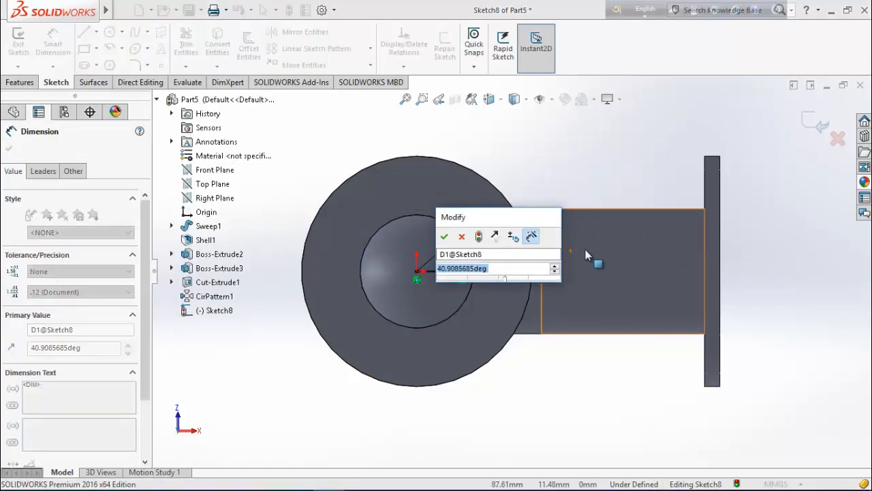
{"action": "type", "text": "54"}
{"action": "key", "text": "Return"}
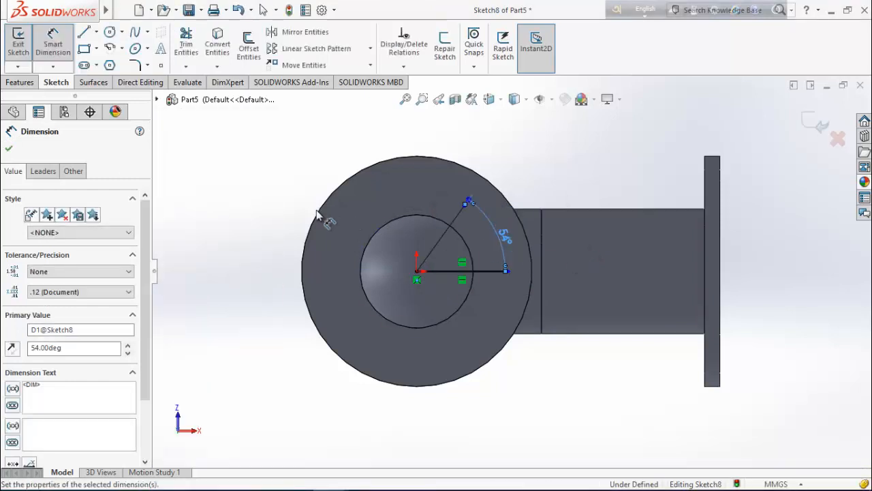
{"action": "left_click", "coordinate": [10, 150]}
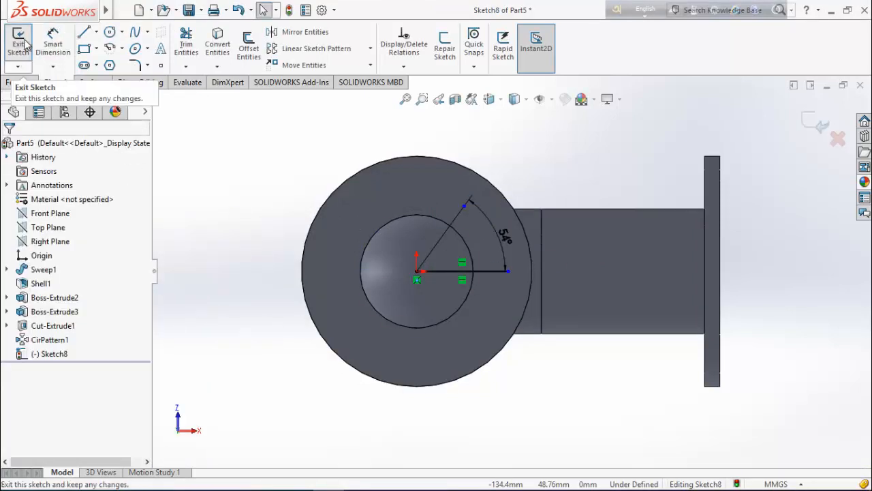
Dimension the slanted line's length to 47.5 mm.
{"action": "left_click", "coordinate": [109, 32]}
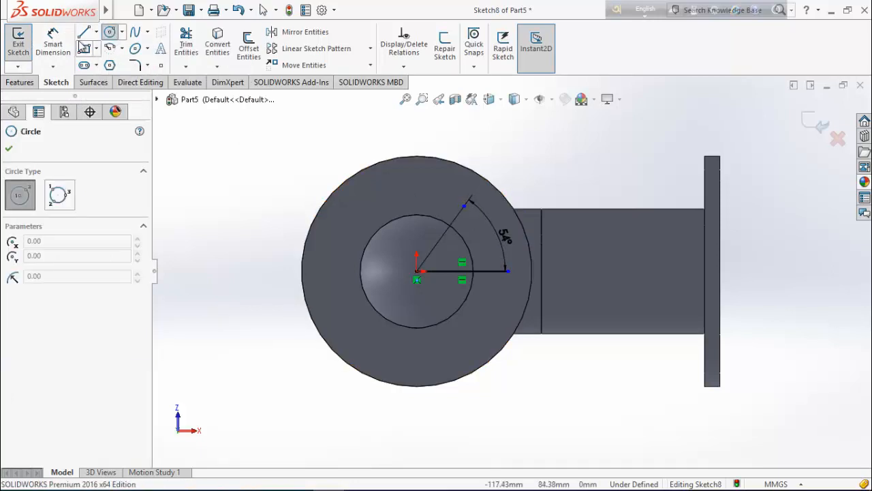
{"action": "left_click", "coordinate": [109, 34]}
{"action": "left_click", "coordinate": [60, 48]}
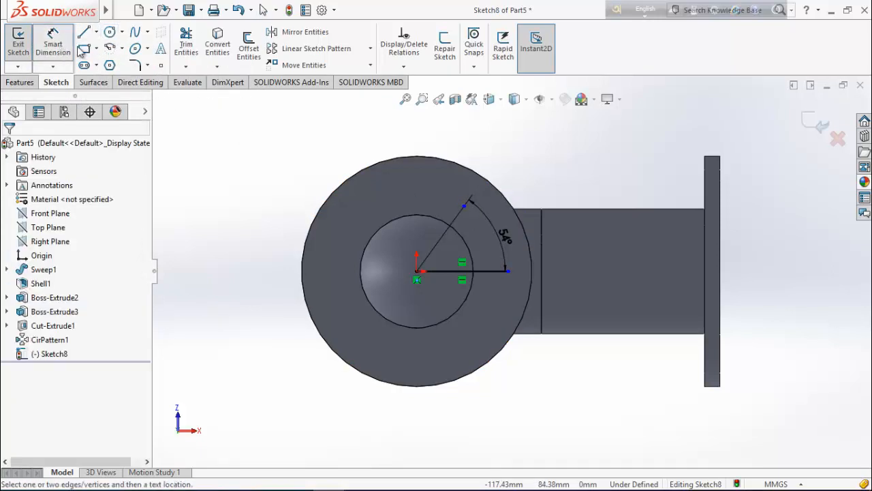
{"action": "left_click", "coordinate": [454, 227]}
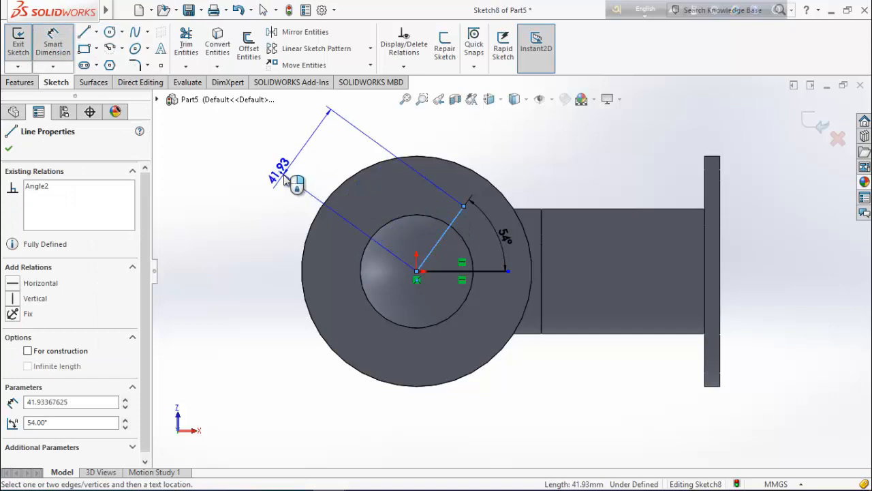
{"action": "left_click", "coordinate": [300, 183]}
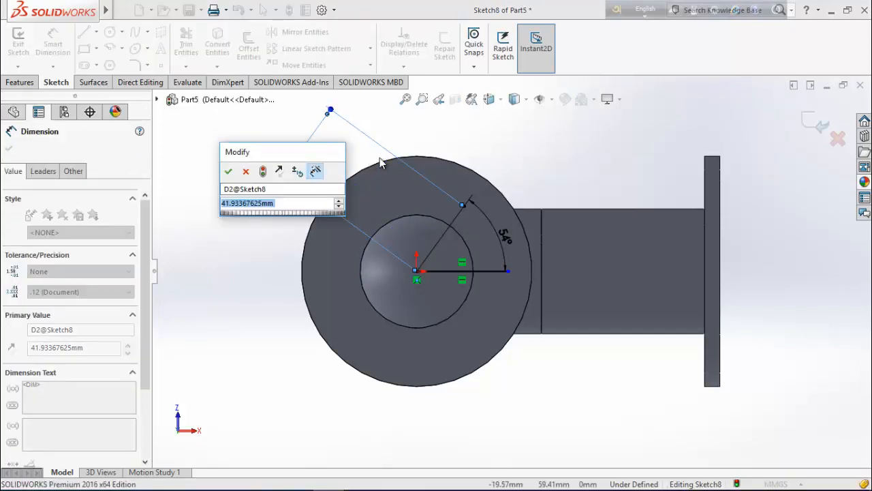
{"action": "type", "text": "47.5"}
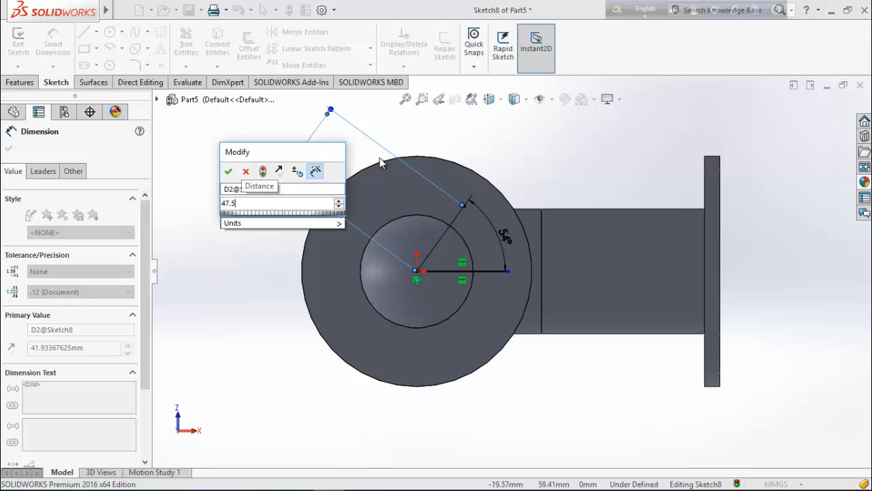
{"action": "key", "text": "Return"}
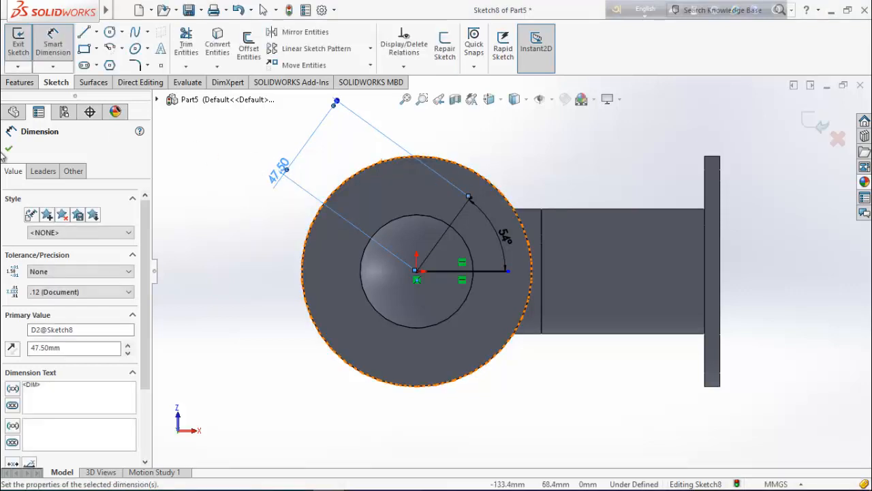
{"action": "left_click", "coordinate": [11, 150]}
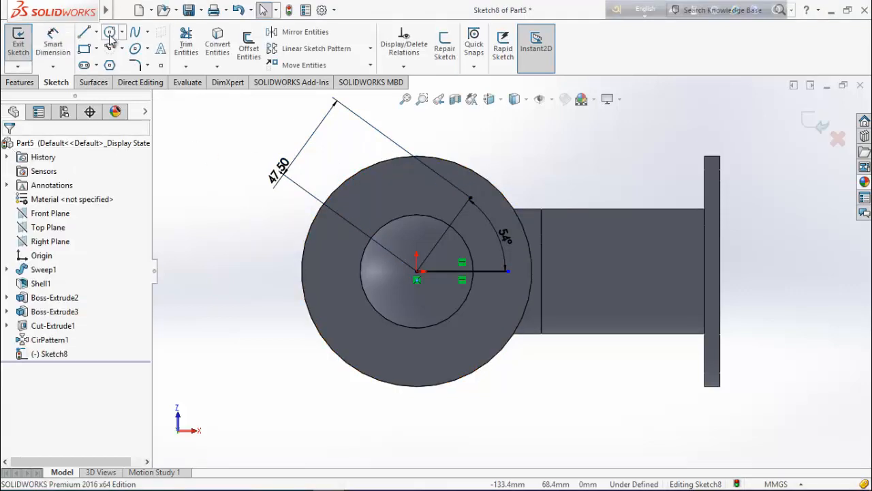
Sketch a circle about 28 mm in diameter centred on the slanted line's outer endpoint.
{"action": "left_click", "coordinate": [111, 34]}
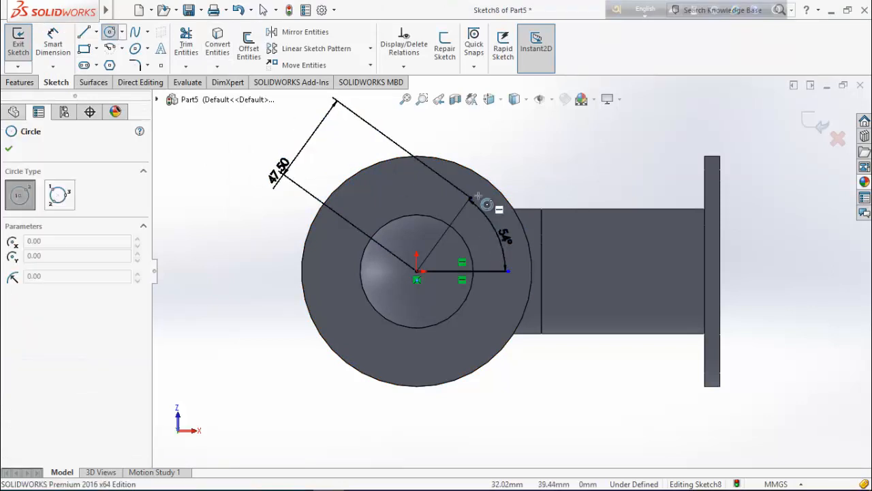
{"action": "mouse_move", "coordinate": [471, 198]}
{"action": "left_mouse_down"}
{"action": "mouse_move", "coordinate": [493, 191]}
{"action": "mouse_move", "coordinate": [496, 198]}
{"action": "left_mouse_up"}
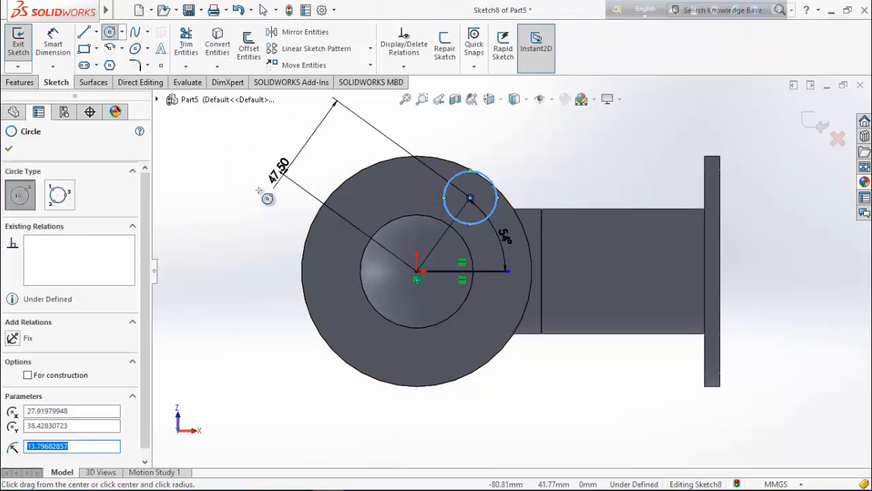
{"action": "right_click", "coordinate": [266, 197]}
{"action": "left_click", "coordinate": [289, 199]}
Dimension the circle's diameter to 11 mm.
{"action": "left_click", "coordinate": [52, 44]}
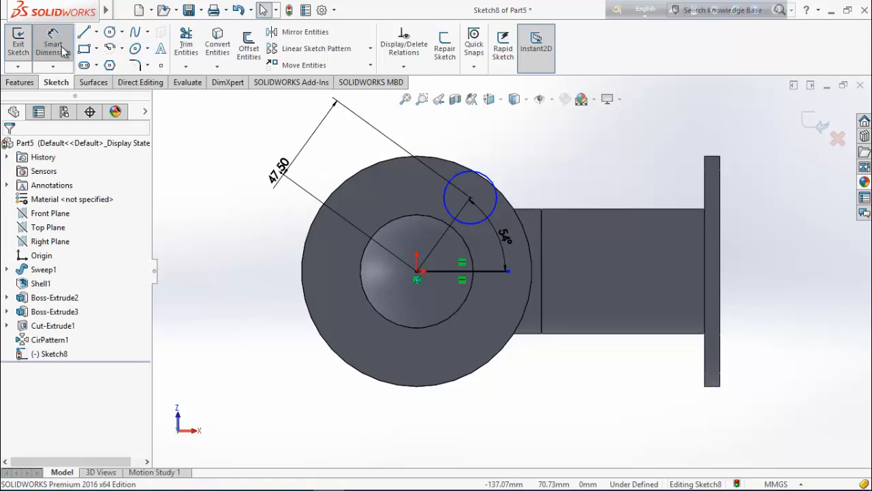
{"action": "left_click", "coordinate": [490, 181]}
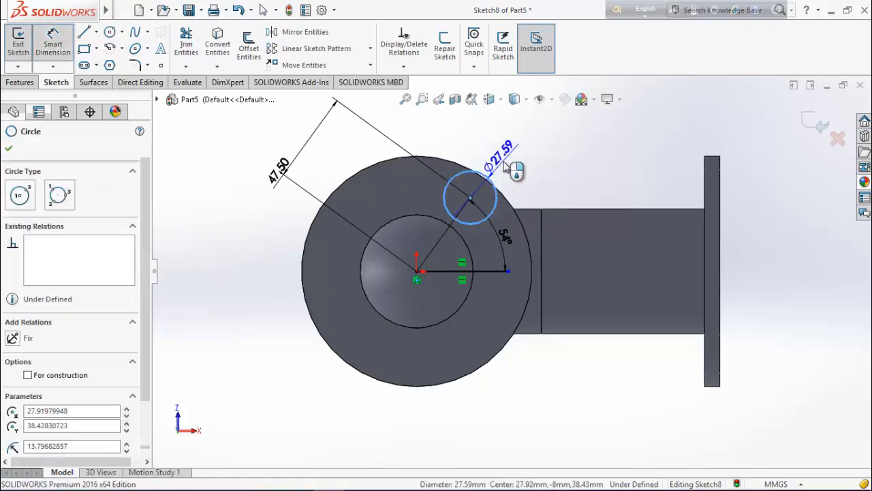
{"action": "left_click", "coordinate": [559, 175]}
{"action": "type", "text": "11"}
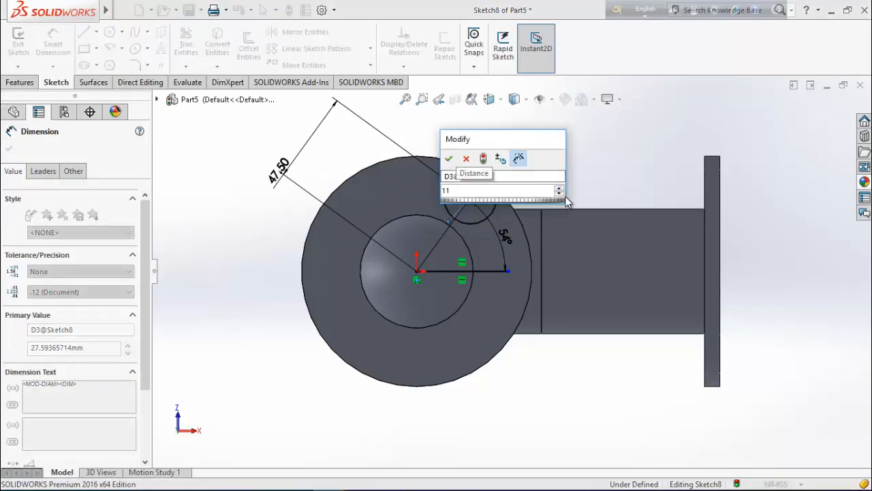
{"action": "key", "text": "Return"}
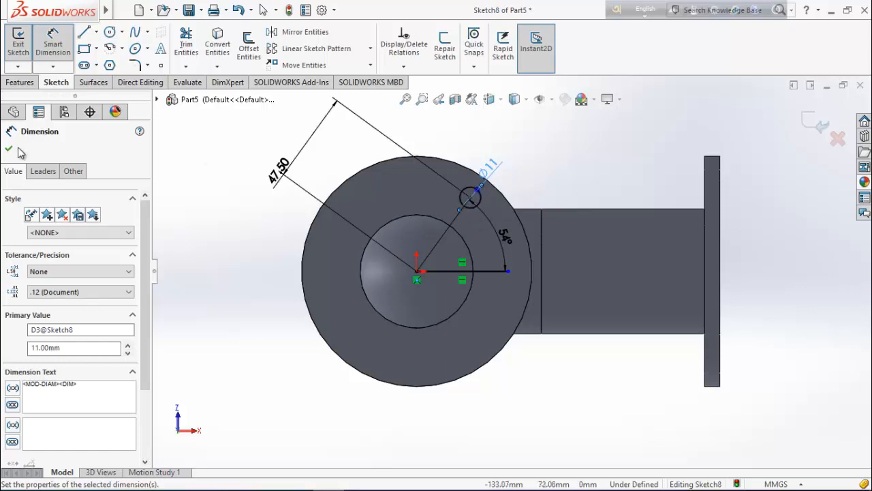
{"action": "left_click", "coordinate": [9, 149]}
Cut the 11 mm circle through the second flange with a blind Extruded Cut 8 mm deep.
{"action": "left_click", "coordinate": [20, 82]}
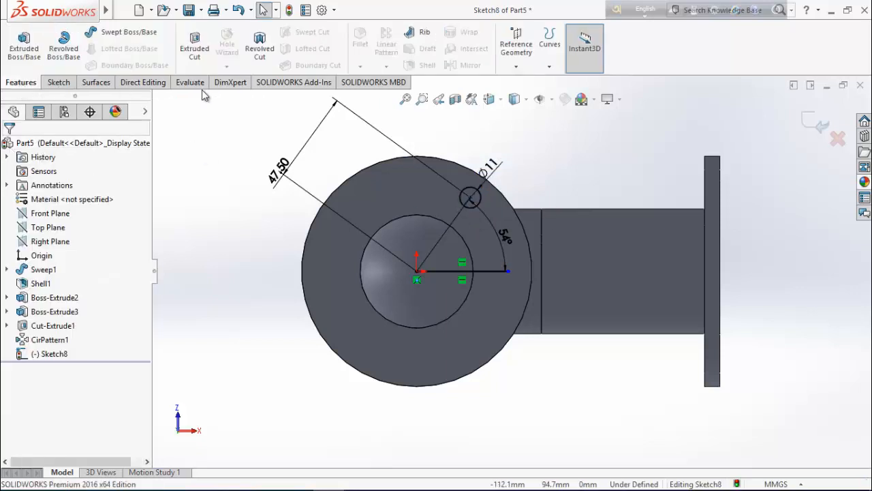
{"action": "left_click", "coordinate": [194, 47]}
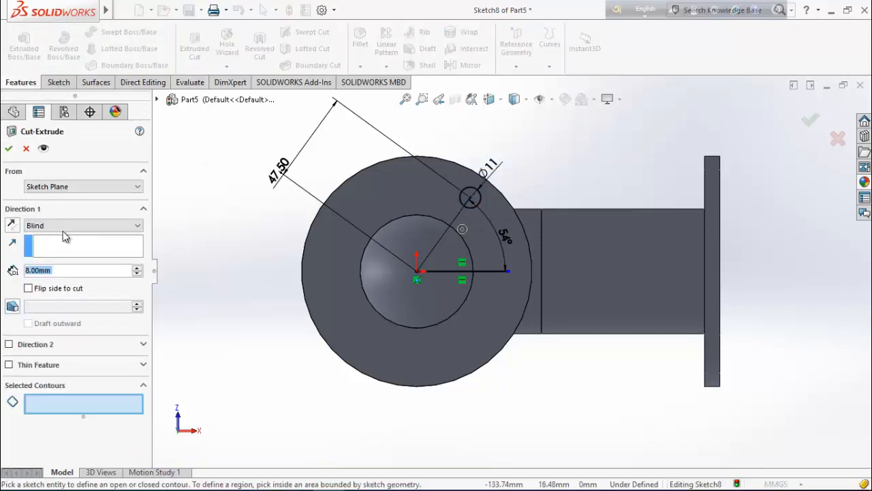
{"action": "middle_click_drag", "start_coordinate": [253, 286], "coordinate": [208, 334]}
{"action": "middle_click_drag", "start_coordinate": [208, 334], "coordinate": [201, 335]}
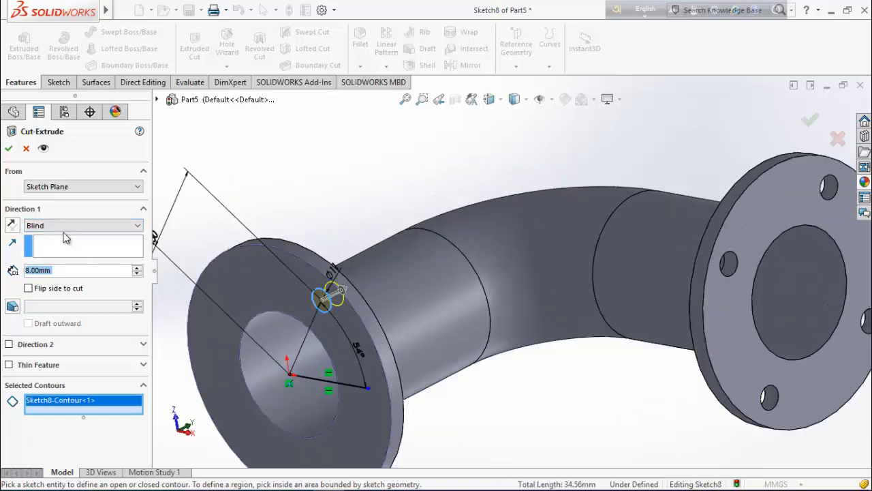
{"action": "left_click", "coordinate": [65, 226]}
{"action": "left_click", "coordinate": [67, 262]}
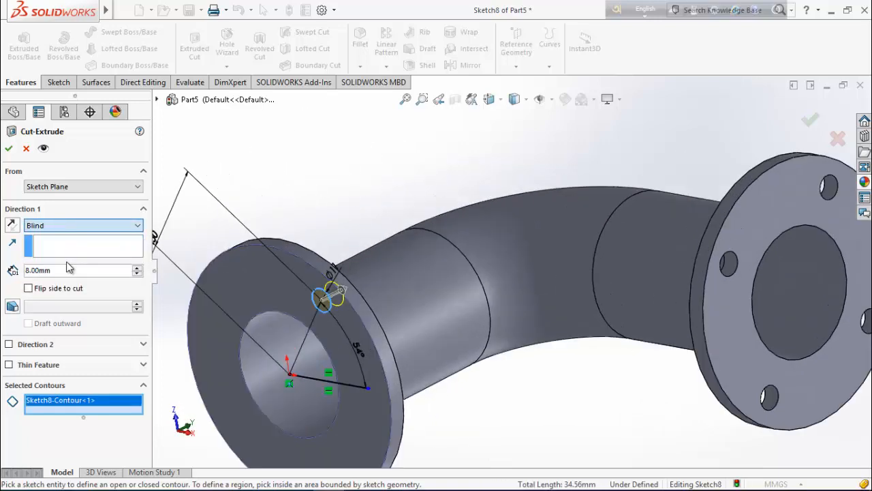
{"action": "left_click", "coordinate": [8, 147]}
{"action": "middle_click_drag", "start_coordinate": [294, 219], "coordinate": [335, 190]}
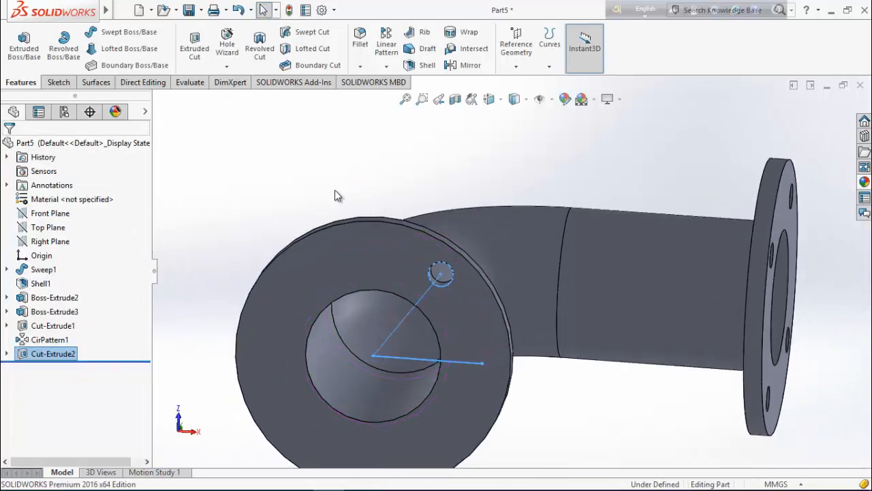
{"action": "left_click", "coordinate": [332, 191]}
Circular-pattern the new bolt hole around the second flange's bore edge with 4 equally spaced instances over 360°.
{"action": "scroll", "coordinate": [328, 195], "scroll_direction": "up", "scroll_amount": 1}
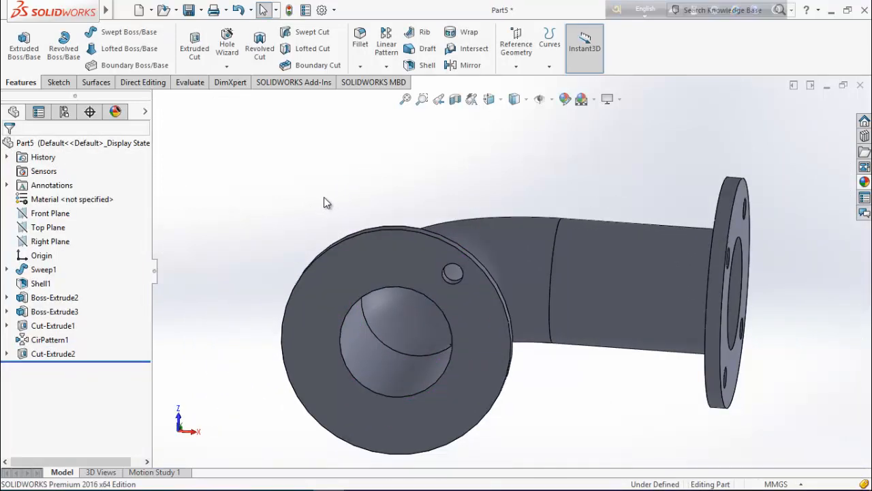
{"action": "scroll", "coordinate": [394, 205], "scroll_direction": "down", "scroll_amount": 1}
{"action": "middle_click_drag", "start_coordinate": [624, 403], "coordinate": [613, 360]}
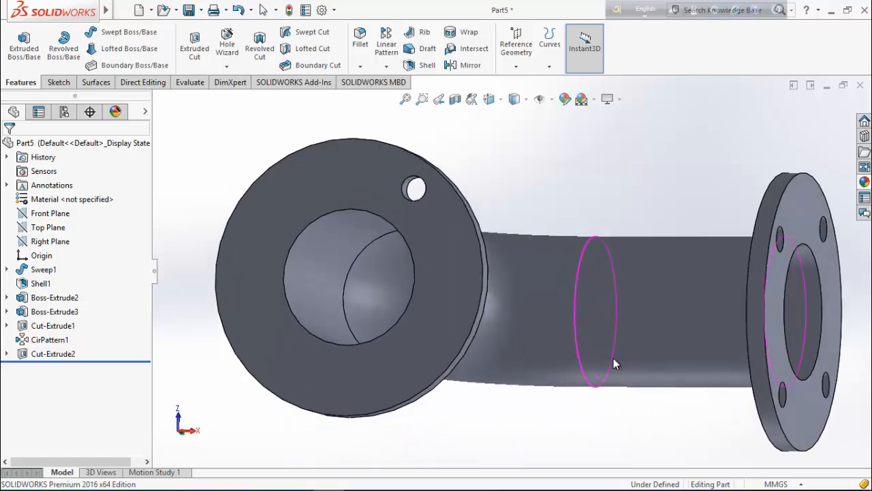
{"action": "left_click", "coordinate": [49, 353]}
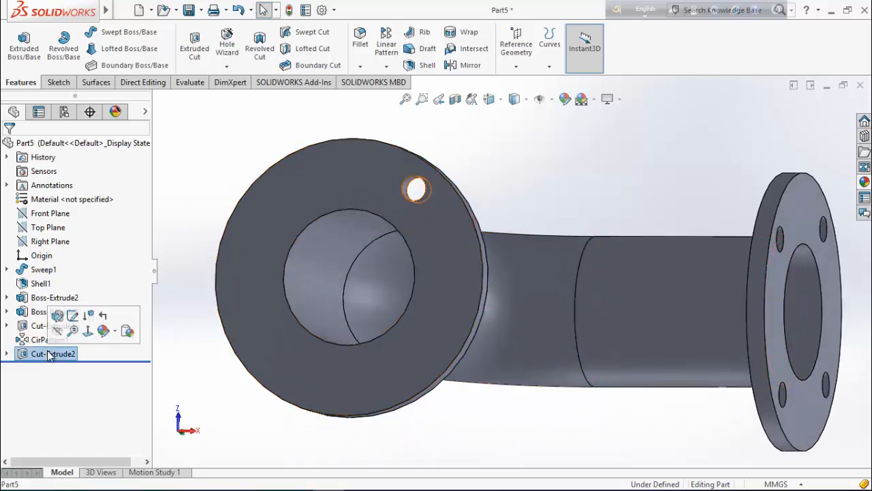
{"action": "left_click", "coordinate": [386, 66]}
{"action": "left_click", "coordinate": [401, 99]}
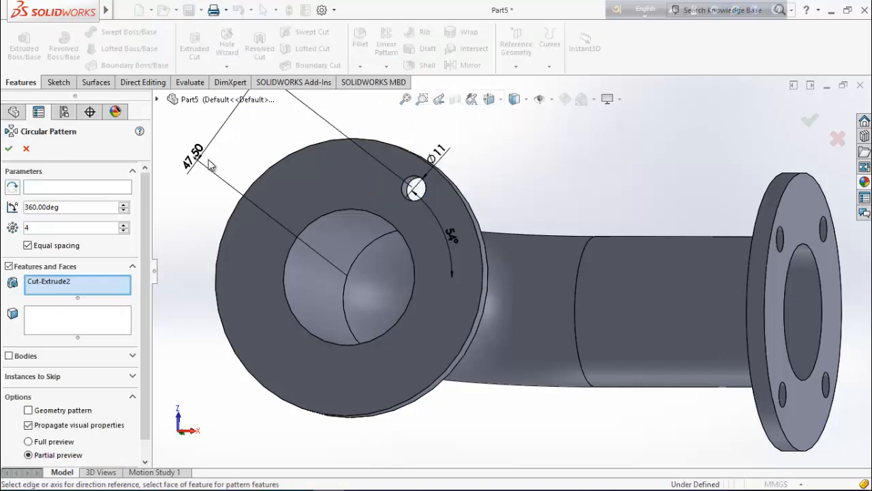
{"action": "left_click", "coordinate": [64, 187]}
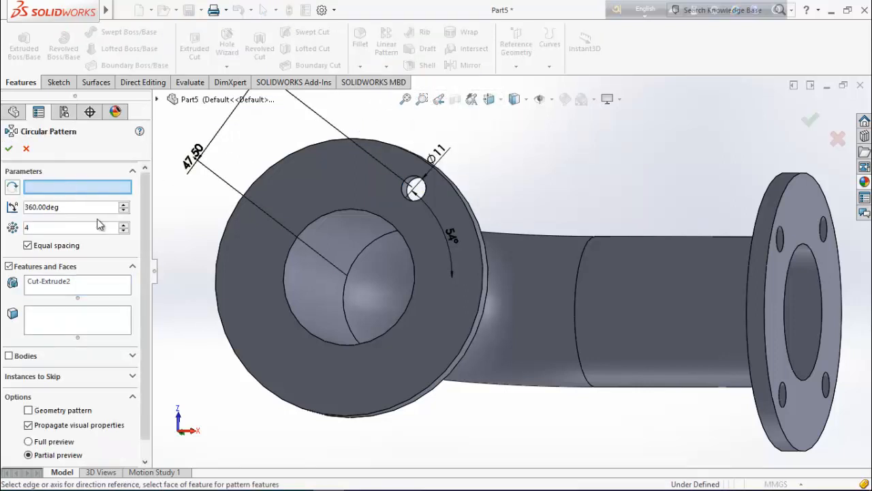
{"action": "left_click", "coordinate": [282, 270]}
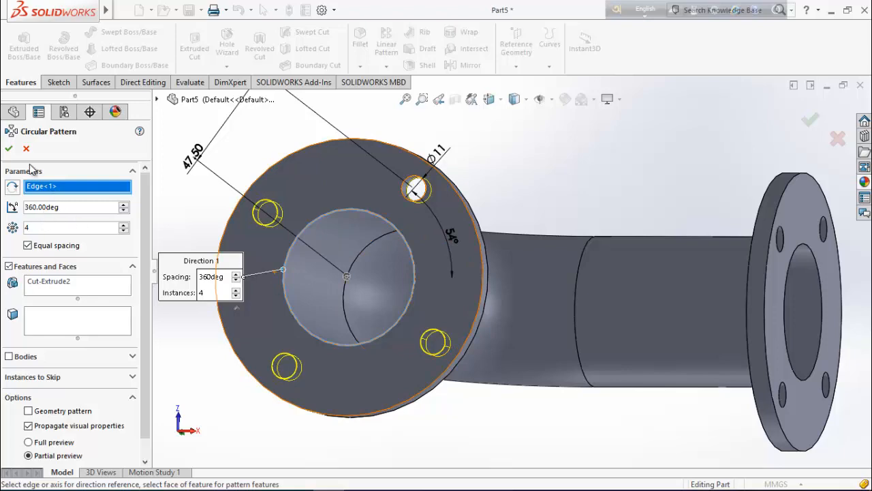
{"action": "left_click", "coordinate": [10, 148]}
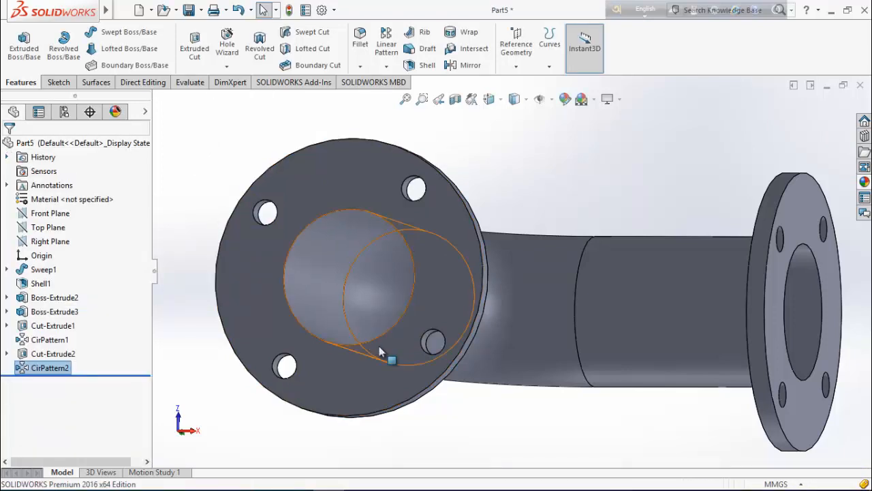
Create a reference plane from the Front Plane with an offset distance of 0 mm.
{"action": "scroll", "coordinate": [556, 429], "scroll_direction": "up", "scroll_amount": 3}
{"action": "mouse_move", "coordinate": [540, 437]}
{"action": "middle_mouse_down"}
{"action": "mouse_move", "coordinate": [613, 409]}
{"action": "mouse_move", "coordinate": [664, 406]}
{"action": "mouse_move", "coordinate": [764, 248]}
{"action": "mouse_move", "coordinate": [742, 323]}
{"action": "mouse_move", "coordinate": [644, 379]}
{"action": "mouse_move", "coordinate": [659, 395]}
{"action": "mouse_move", "coordinate": [611, 407]}
{"action": "mouse_move", "coordinate": [607, 380]}
{"action": "middle_mouse_up"}
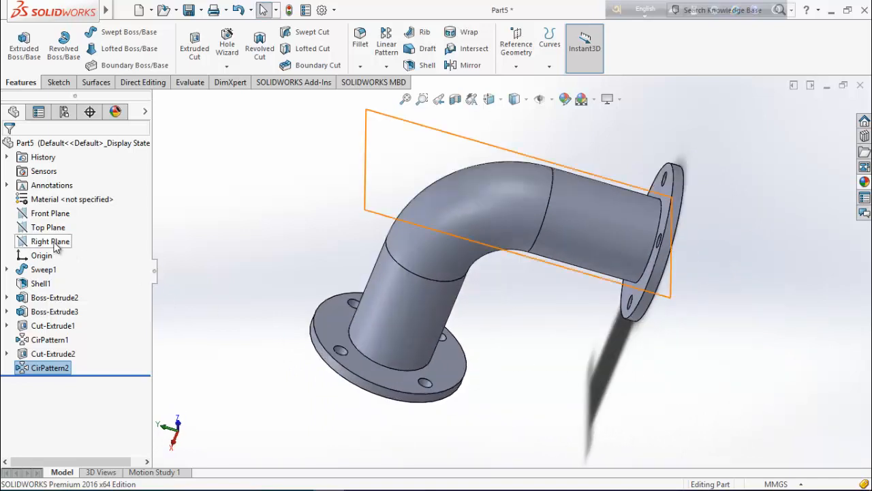
{"action": "left_click", "coordinate": [55, 214]}
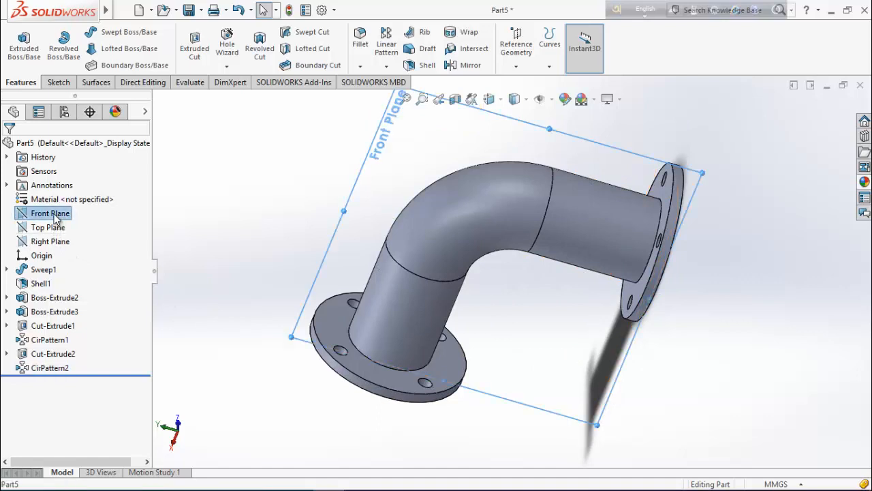
{"action": "middle_click_drag", "start_coordinate": [251, 264], "coordinate": [260, 280]}
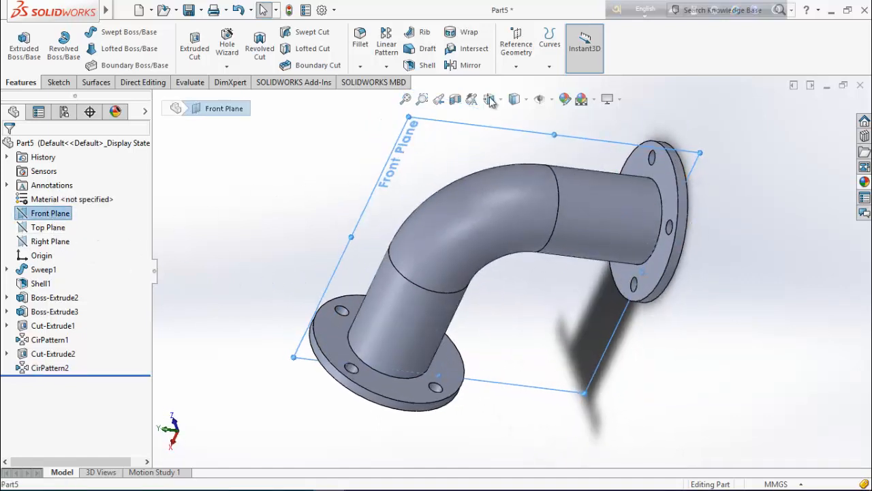
{"action": "left_click", "coordinate": [518, 68]}
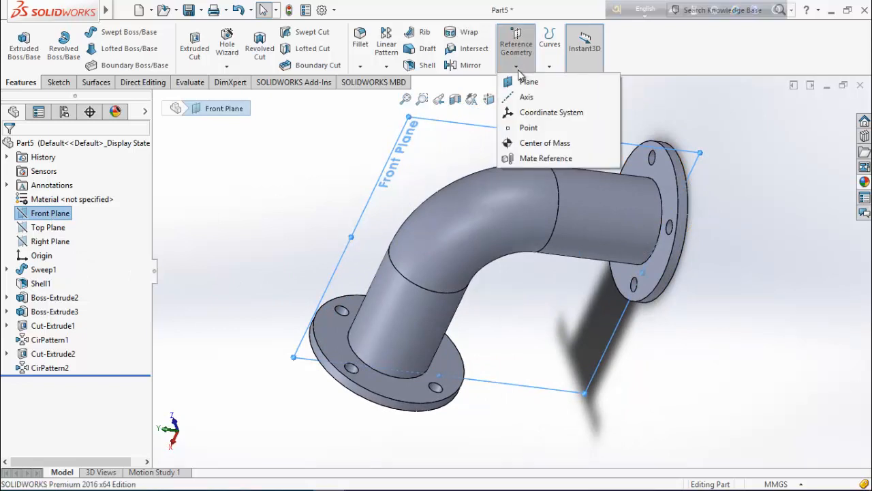
{"action": "left_click", "coordinate": [529, 82]}
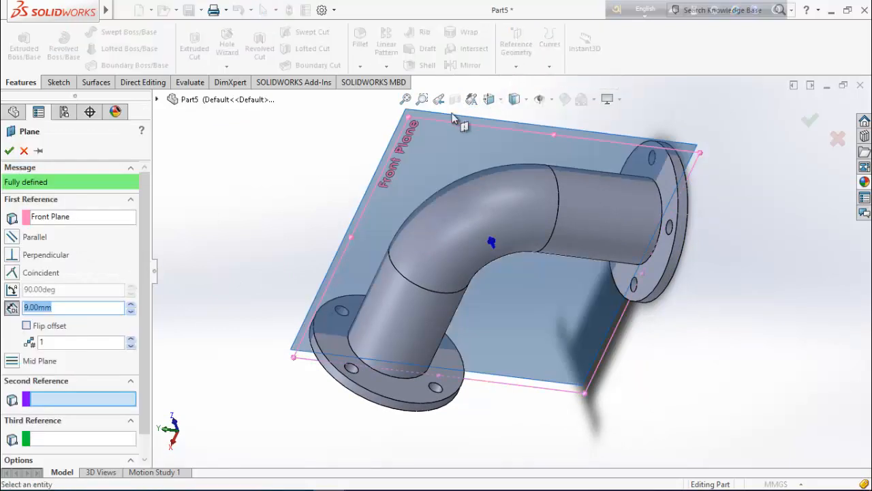
{"action": "middle_click_drag", "start_coordinate": [225, 246], "coordinate": [372, 252]}
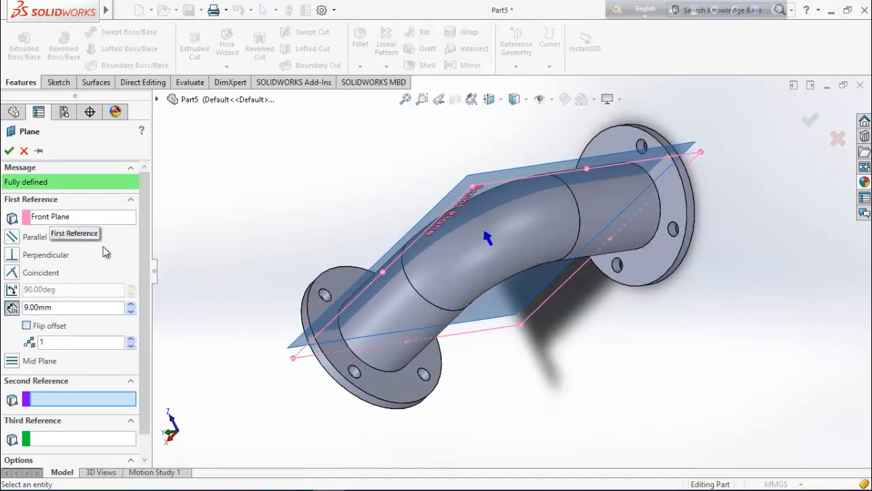
{"action": "scroll", "coordinate": [146, 273], "scroll_direction": "down", "scroll_amount": 1}
{"action": "left_click", "coordinate": [73, 283]}
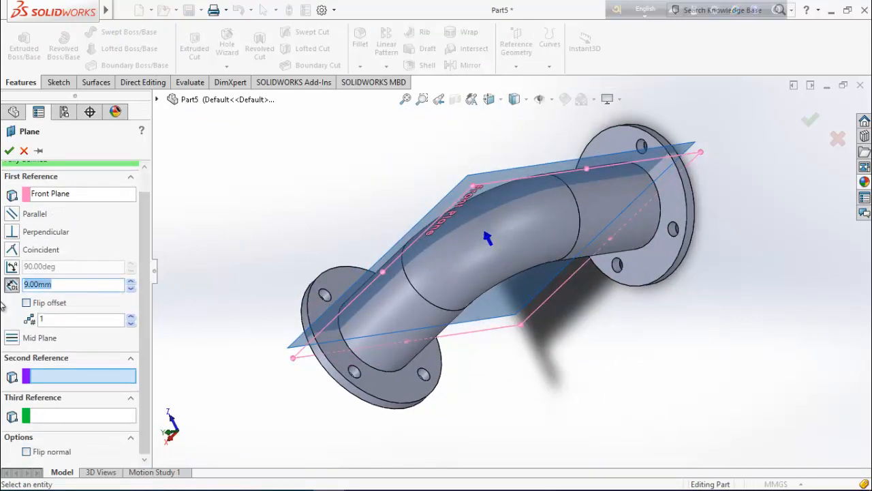
{"action": "type", "text": "0"}
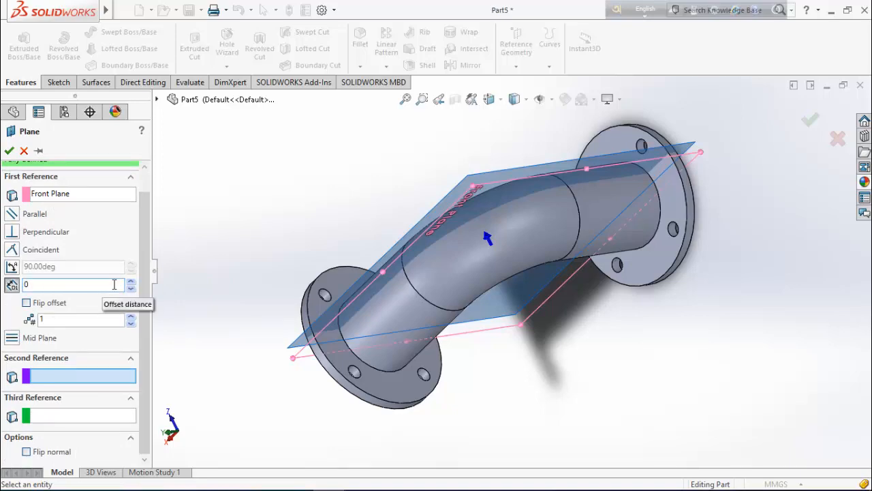
{"action": "left_click", "coordinate": [9, 150]}
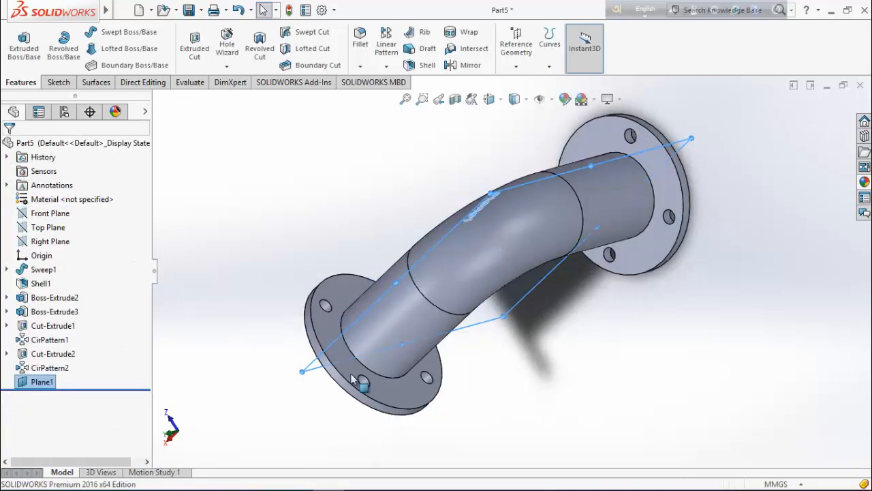
{"action": "middle_click_drag", "start_coordinate": [624, 400], "coordinate": [547, 345]}
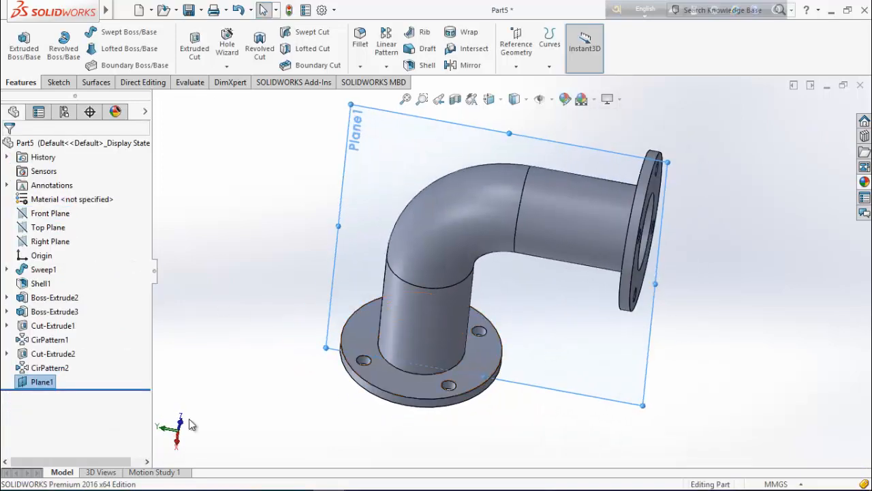
Start a sketch on Plane1 and draw a slanted line from the horizontal pipe flange's inner upper corner down to the pipe.
{"action": "right_click", "coordinate": [43, 384]}
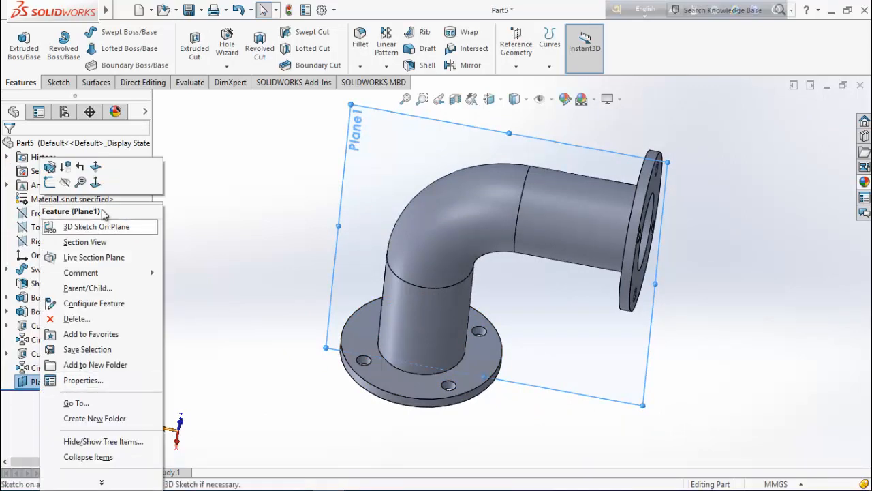
{"action": "left_click", "coordinate": [49, 183]}
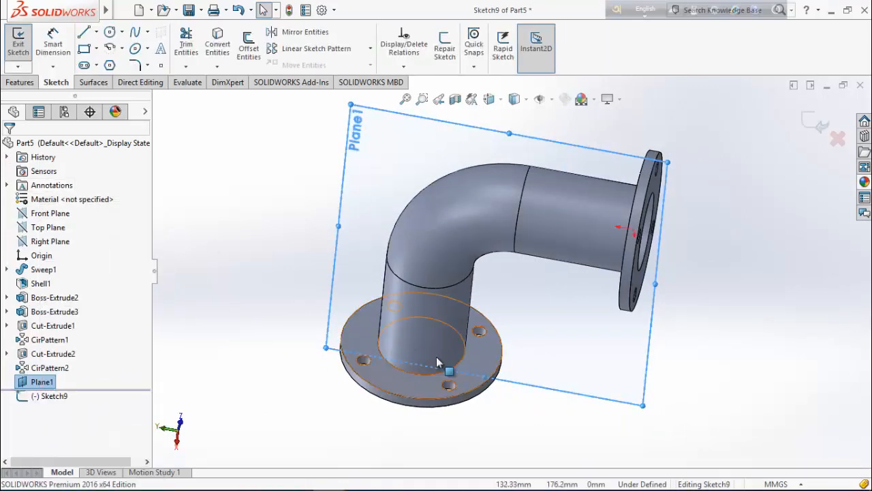
{"action": "mouse_move", "coordinate": [559, 415]}
{"action": "middle_mouse_down"}
{"action": "mouse_move", "coordinate": [585, 416]}
{"action": "mouse_move", "coordinate": [599, 429]}
{"action": "mouse_move", "coordinate": [590, 432]}
{"action": "middle_mouse_up"}
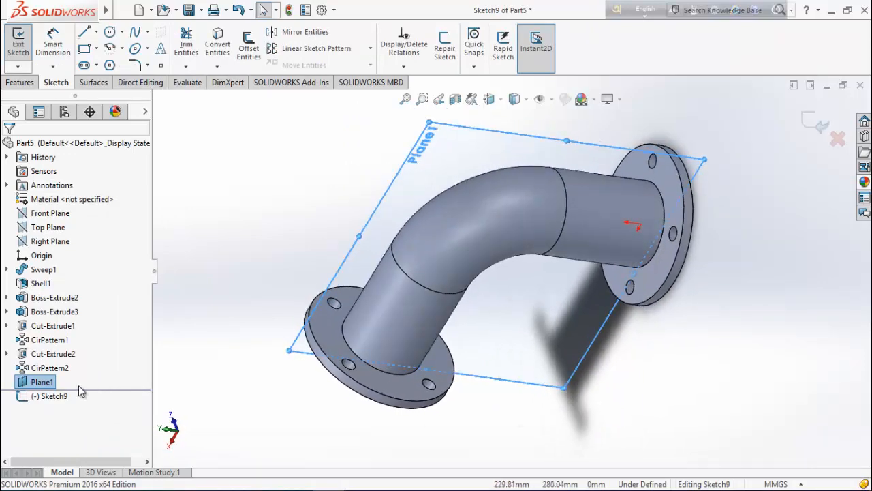
{"action": "right_click", "coordinate": [34, 384]}
{"action": "left_click", "coordinate": [92, 255]}
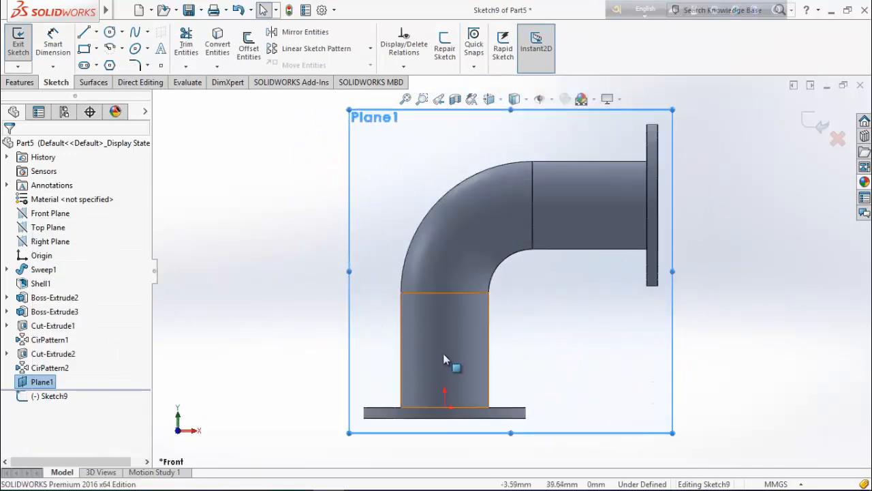
{"action": "left_click", "coordinate": [84, 36]}
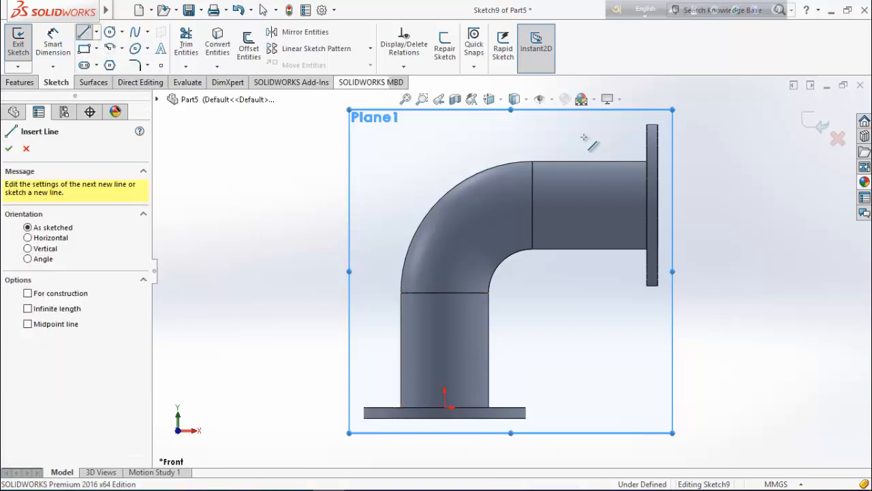
{"action": "left_click", "coordinate": [649, 125]}
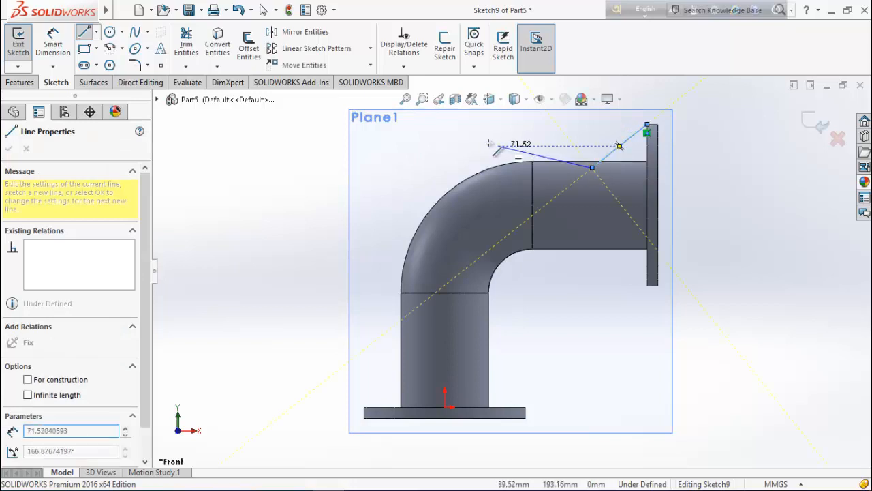
{"action": "right_click", "coordinate": [568, 142]}
{"action": "left_click", "coordinate": [592, 167]}
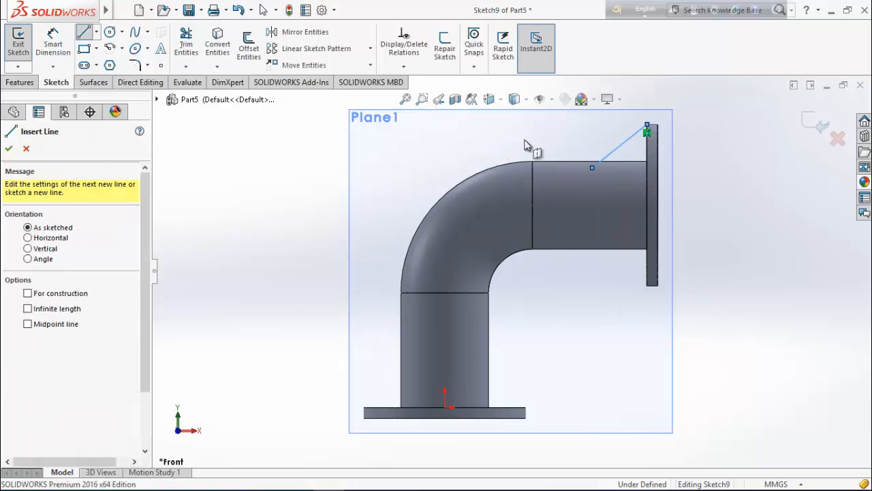
{"action": "key", "text": "Escape"}
Sketch a vertical line about 32 mm long down the flange's inner face from the slanted line's upper end.
{"action": "left_click", "coordinate": [86, 34]}
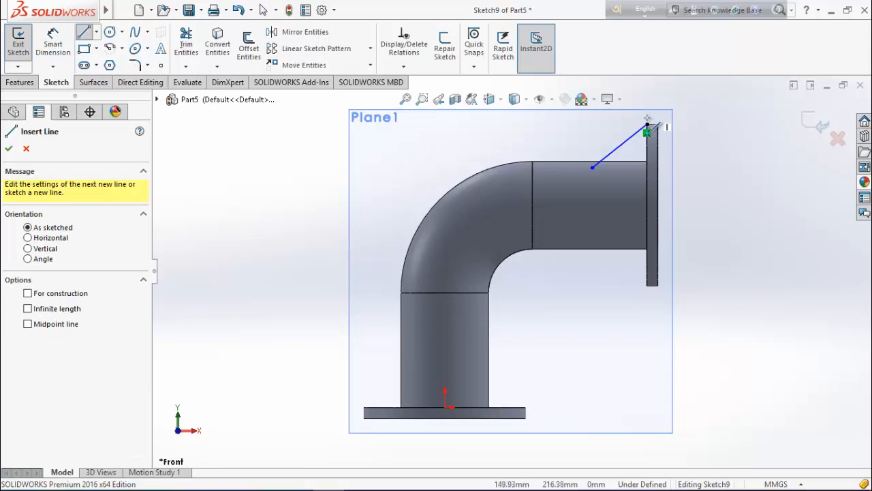
{"action": "left_click", "coordinate": [647, 131]}
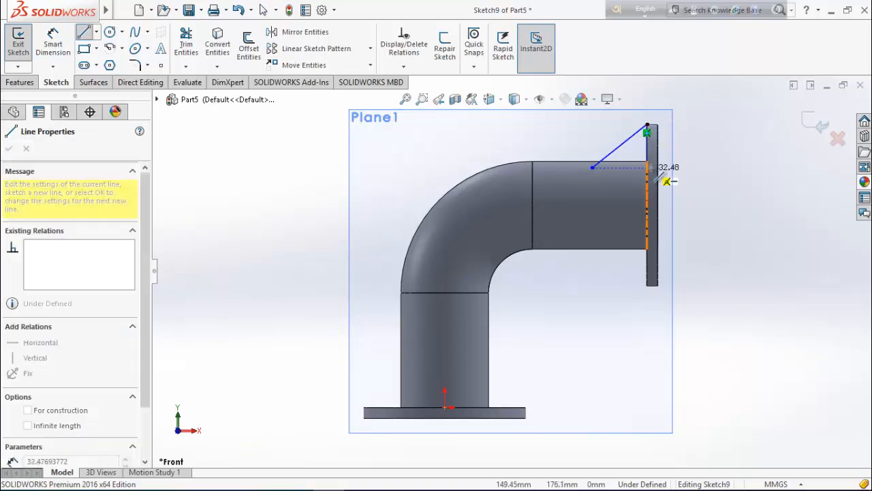
{"action": "left_click", "coordinate": [592, 167]}
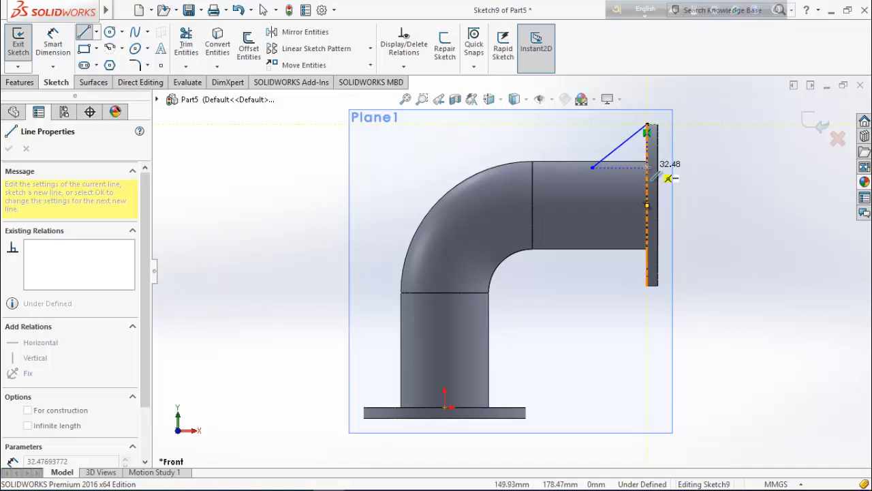
{"action": "left_click", "coordinate": [647, 168]}
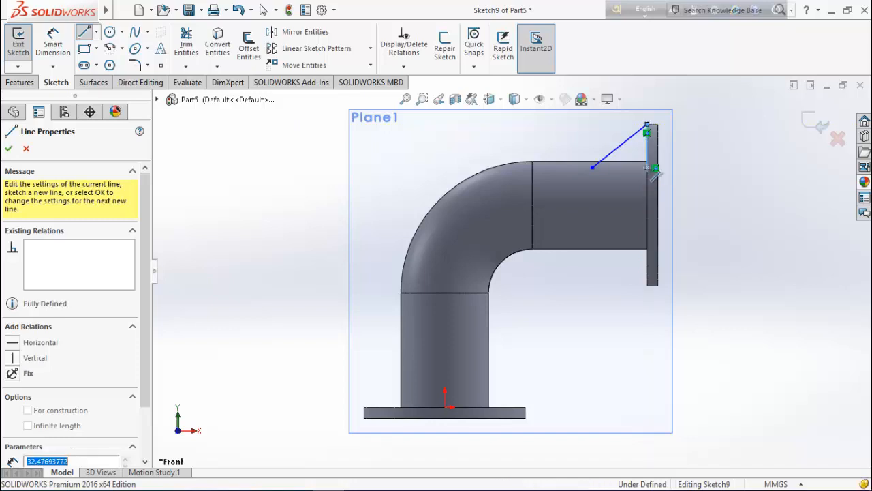
{"action": "right_click", "coordinate": [732, 151]}
{"action": "left_click", "coordinate": [730, 162]}
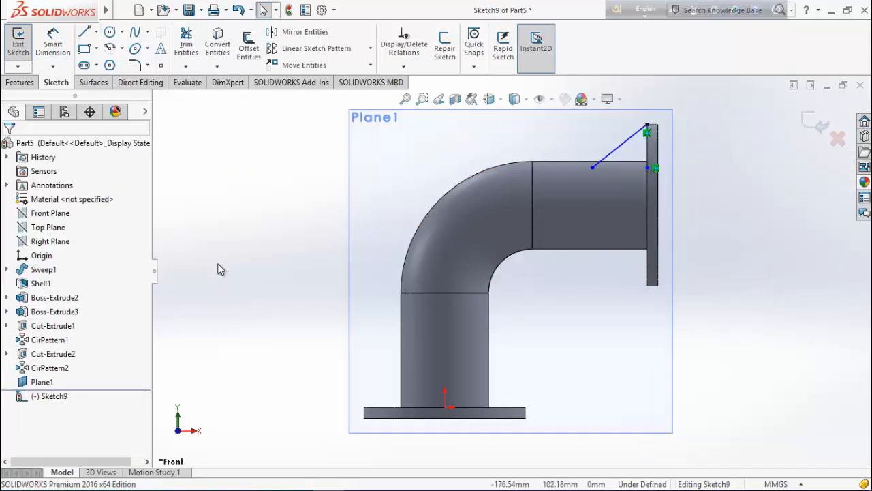
Create a 7 mm thick rib between the horizontal pipe and its flange from the two sketched lines.
{"action": "middle_click_drag", "start_coordinate": [742, 174], "coordinate": [749, 218]}
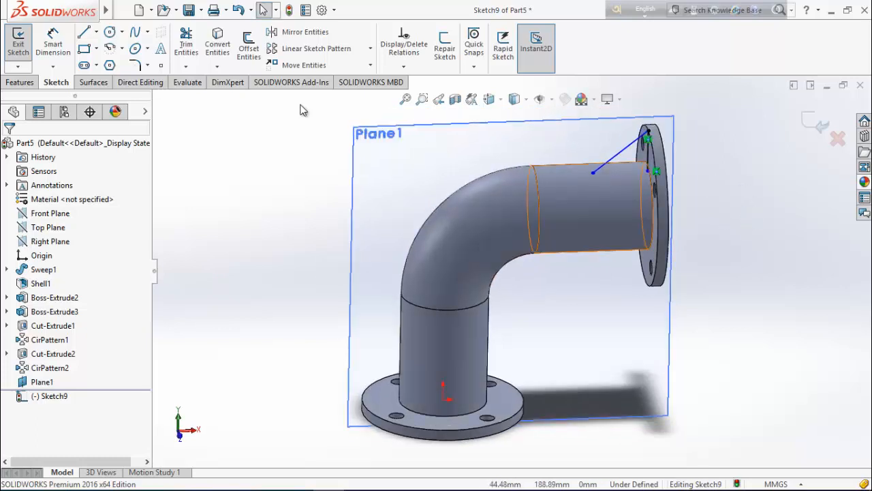
{"action": "left_click", "coordinate": [18, 85]}
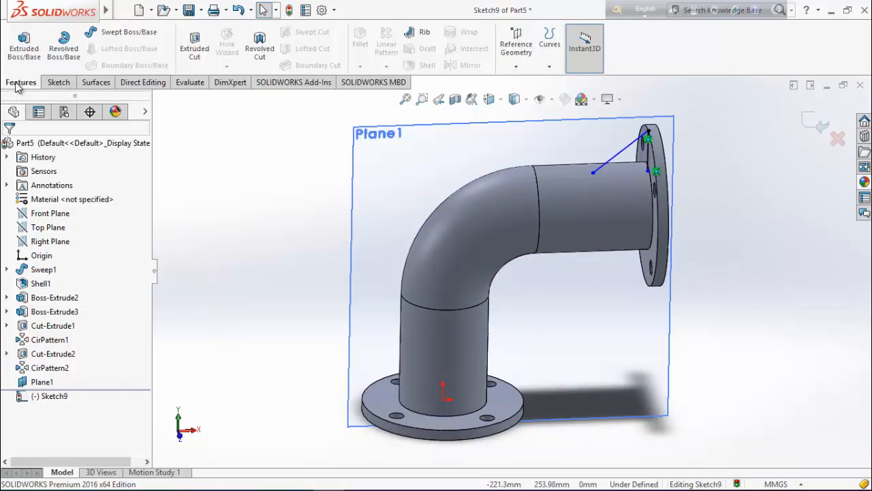
{"action": "left_click", "coordinate": [420, 34]}
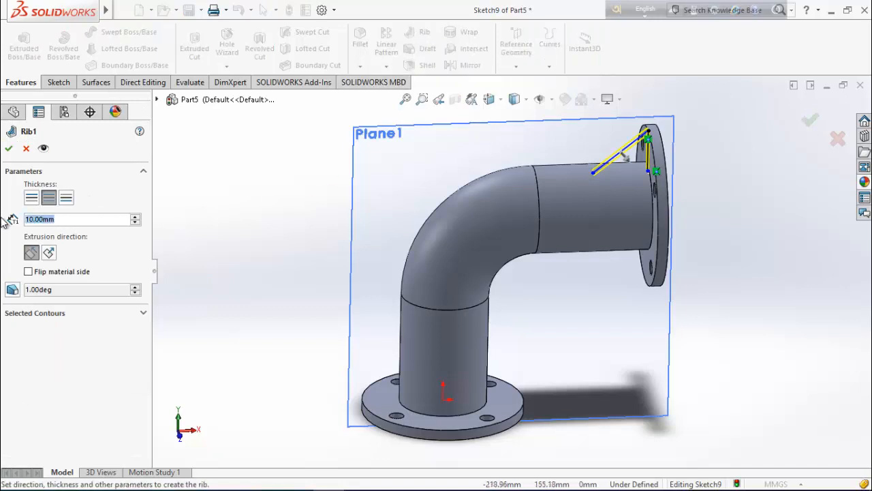
{"action": "type", "text": "5"}
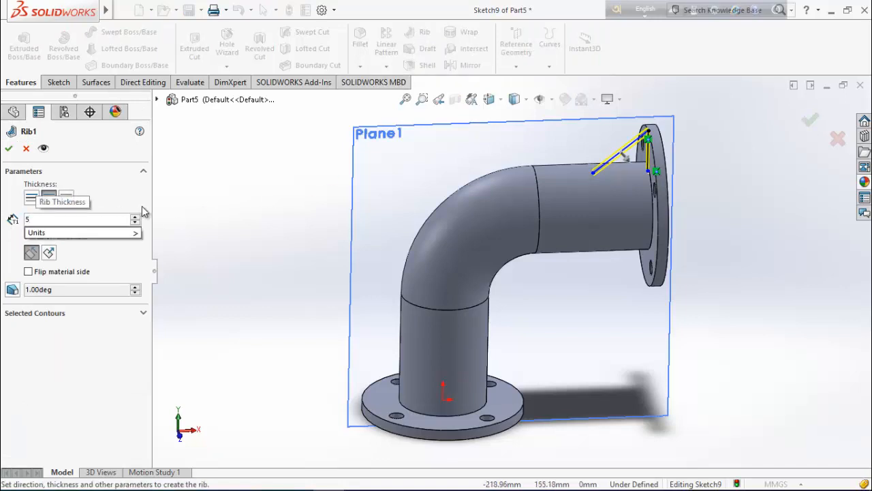
{"action": "key", "text": "BackSpace"}
{"action": "type", "text": "7"}
{"action": "key", "text": "Return"}
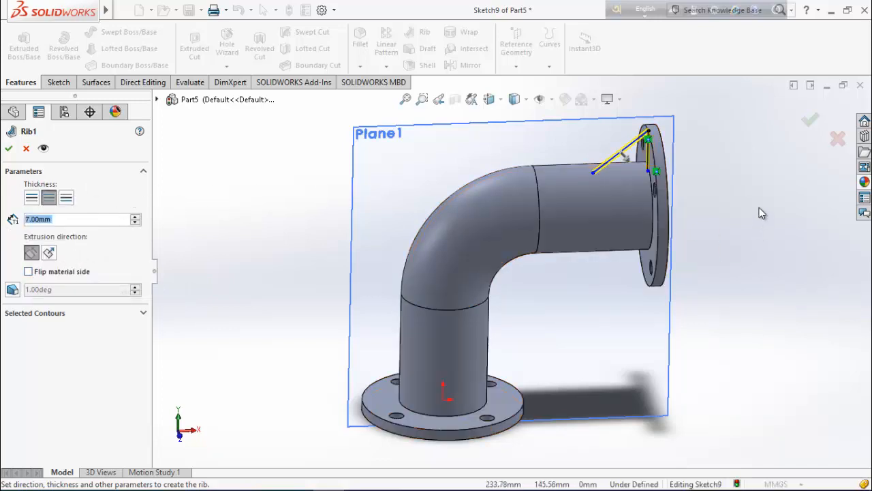
{"action": "middle_click_drag", "start_coordinate": [760, 207], "coordinate": [791, 243]}
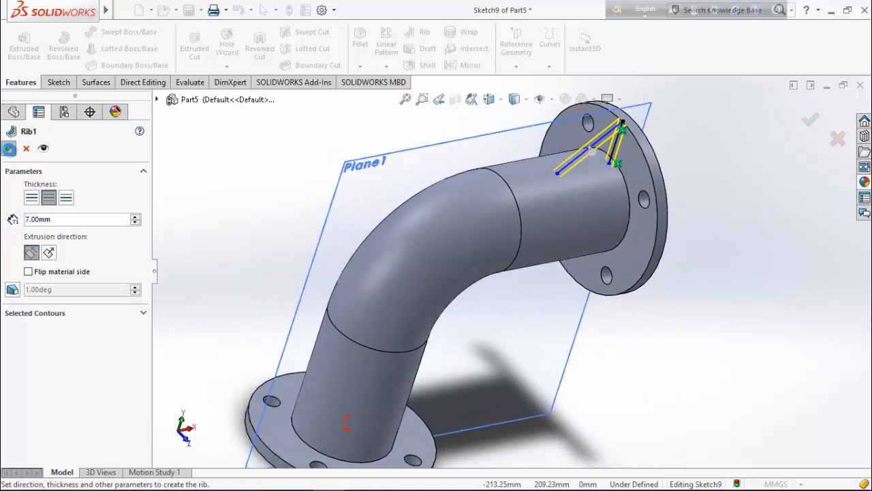
{"action": "left_click", "coordinate": [9, 148]}
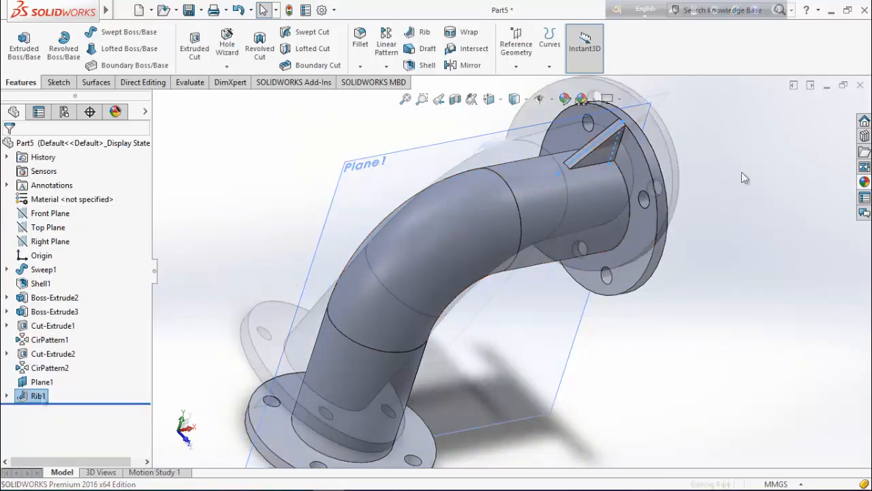
Circular-pattern the rib around the pipe's circular edge at the flange with 4 equally spaced instances over 360°.
{"action": "left_click", "coordinate": [386, 67]}
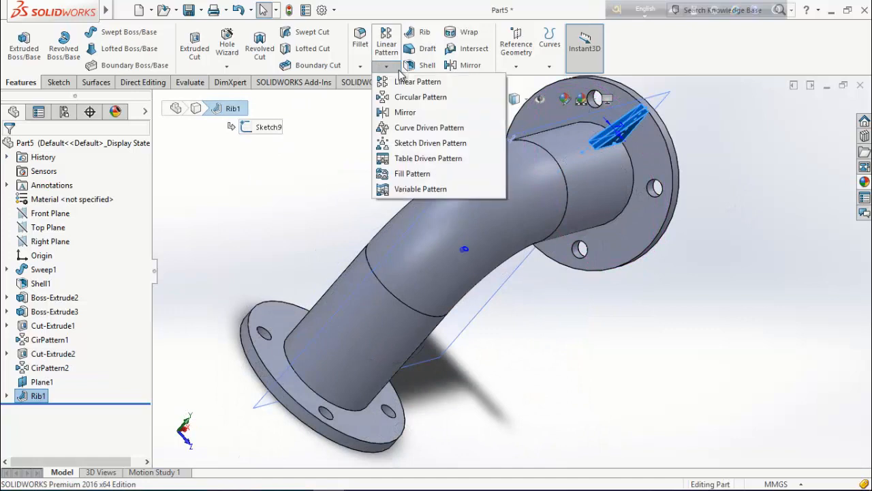
{"action": "left_click", "coordinate": [409, 96]}
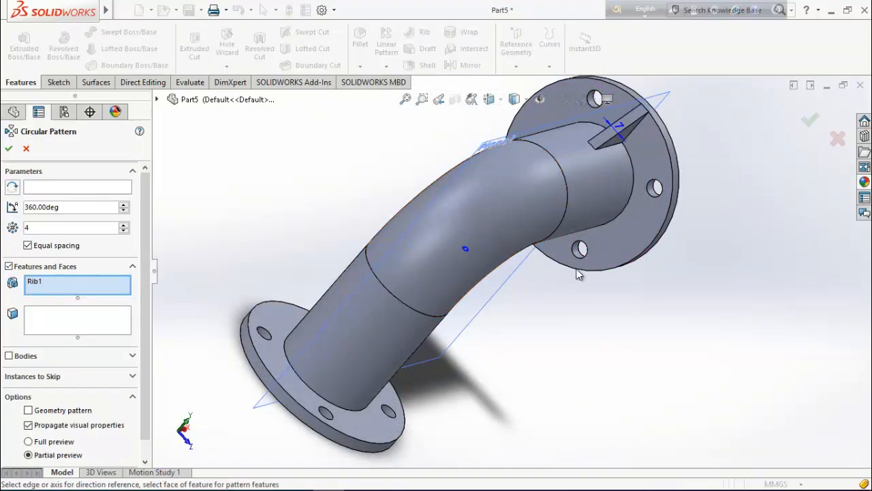
{"action": "left_click", "coordinate": [39, 189]}
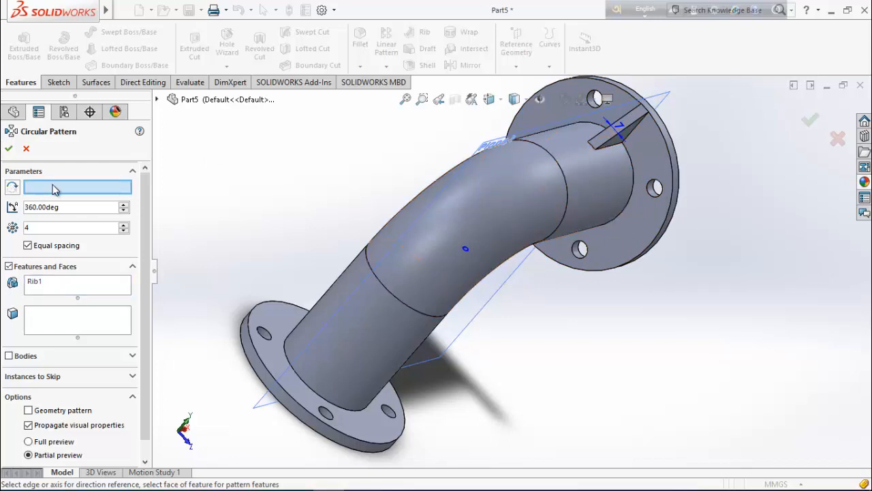
{"action": "left_click", "coordinate": [633, 168]}
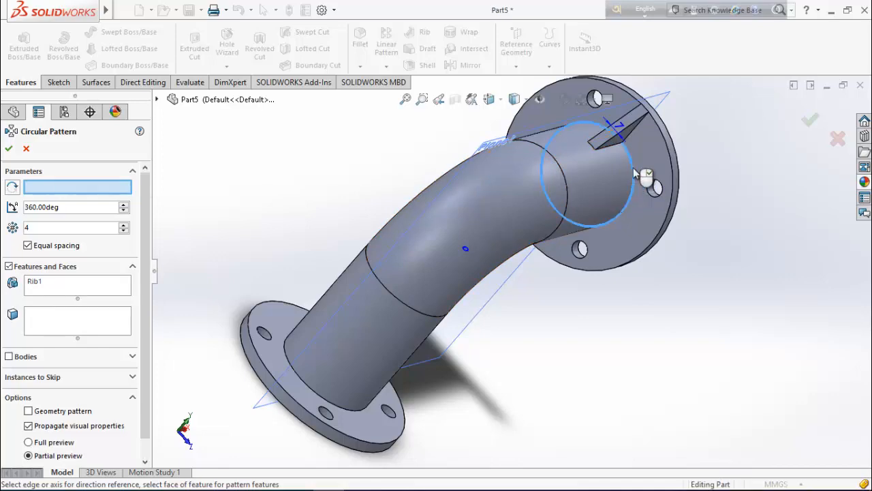
{"action": "middle_click_drag", "start_coordinate": [548, 337], "coordinate": [578, 233]}
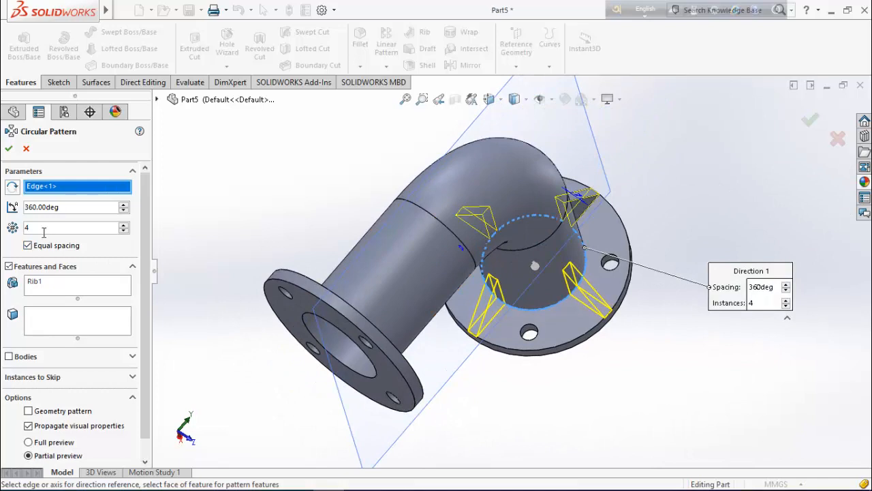
{"action": "left_click", "coordinate": [9, 149]}
Start another sketch on Plane1 and draw a slanted line from the lower flange's upper outer corner to the vertical pipe.
{"action": "middle_click_drag", "start_coordinate": [525, 259], "coordinate": [709, 323]}
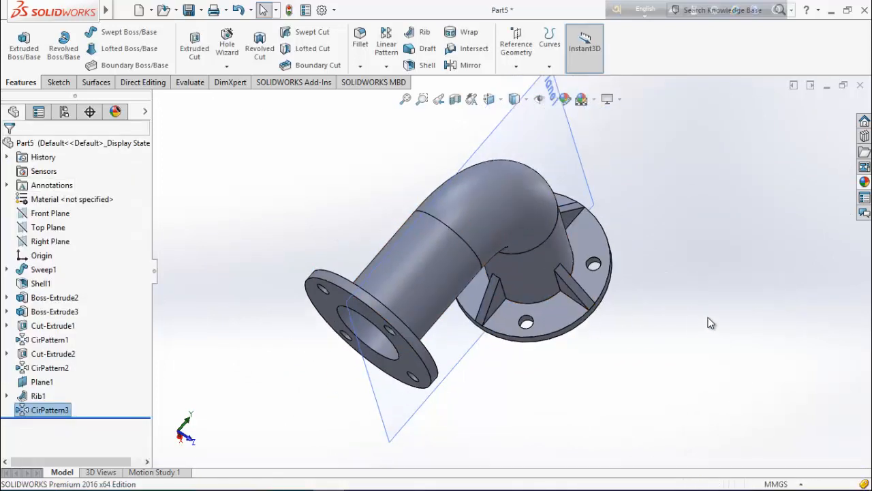
{"action": "middle_click_drag", "start_coordinate": [641, 338], "coordinate": [437, 354]}
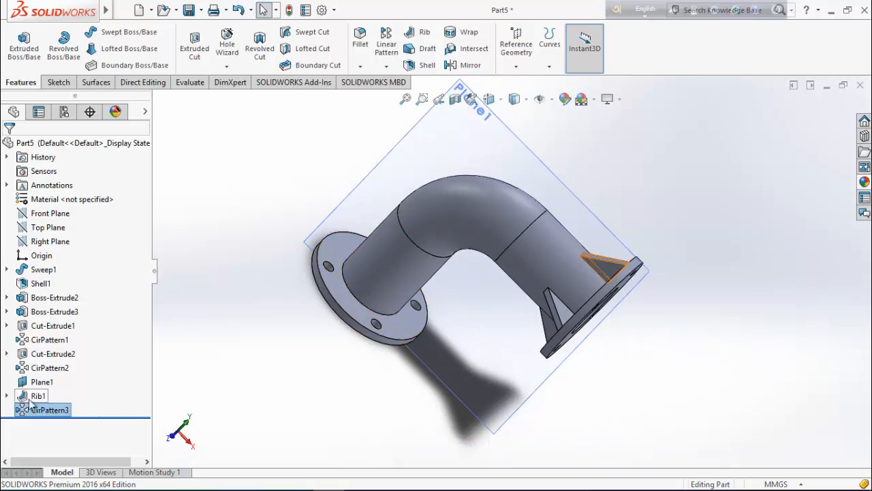
{"action": "right_click", "coordinate": [43, 382]}
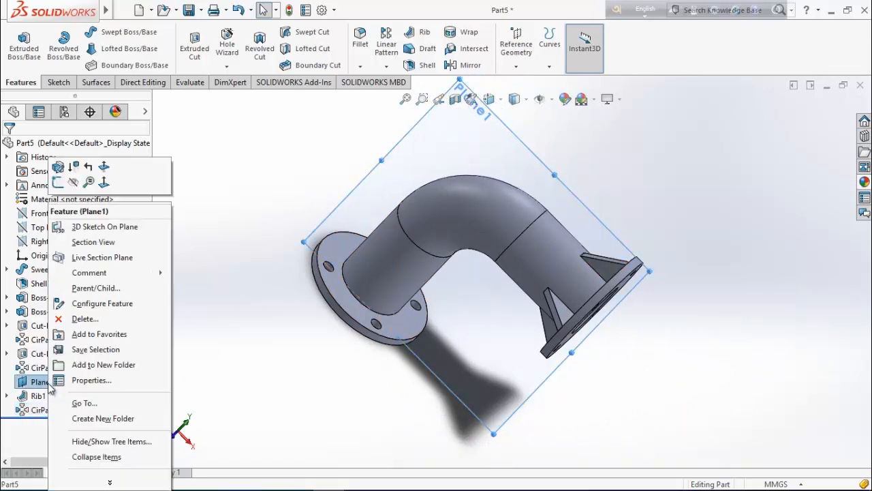
{"action": "left_click", "coordinate": [103, 166]}
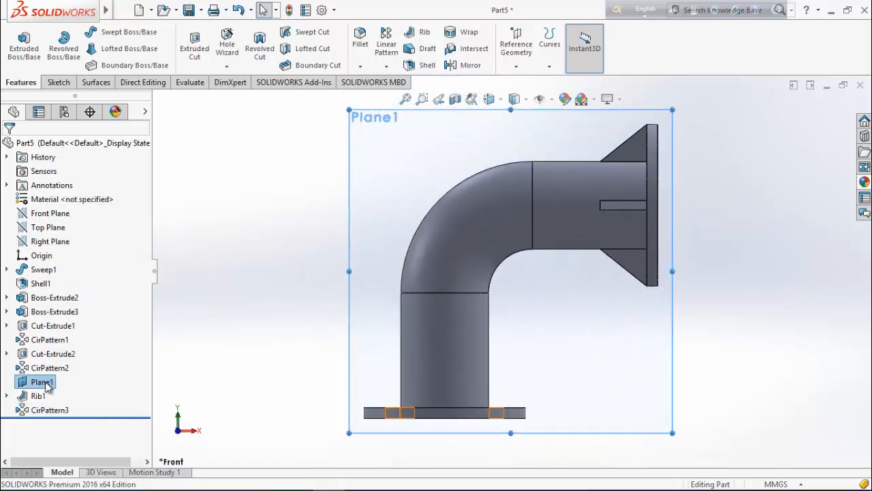
{"action": "right_click", "coordinate": [50, 379]}
{"action": "left_click", "coordinate": [55, 182]}
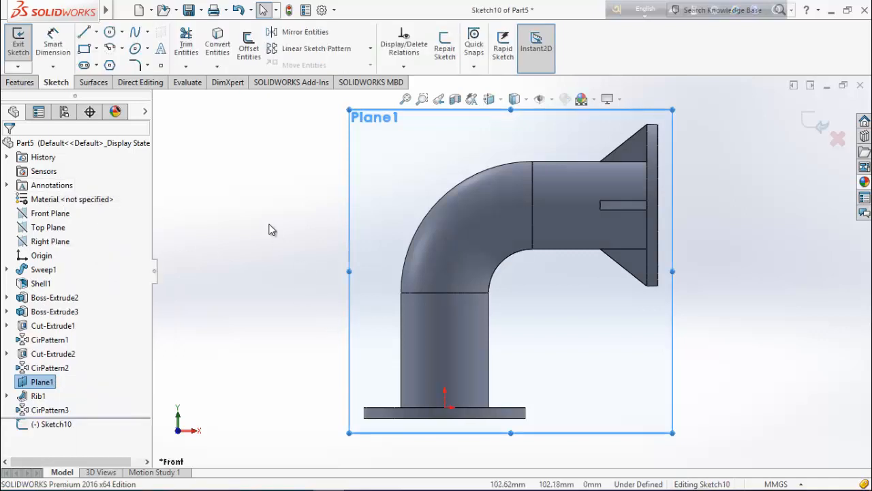
{"action": "left_click", "coordinate": [84, 33]}
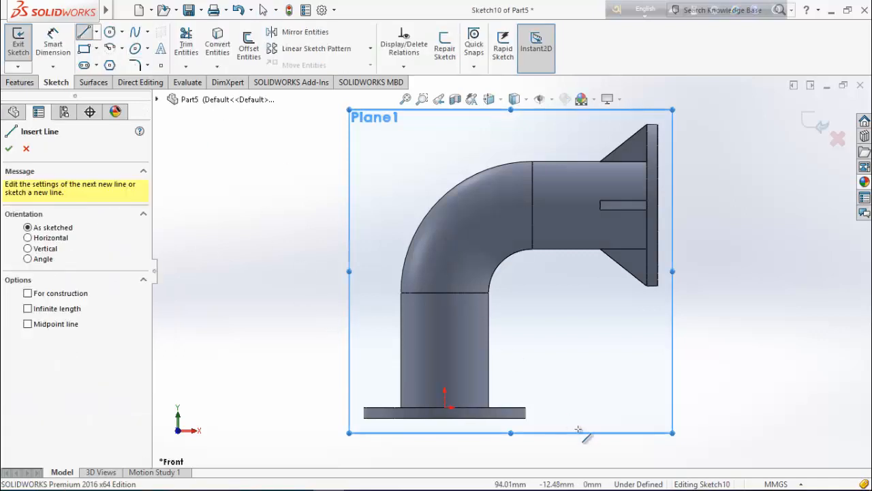
{"action": "left_click", "coordinate": [526, 408]}
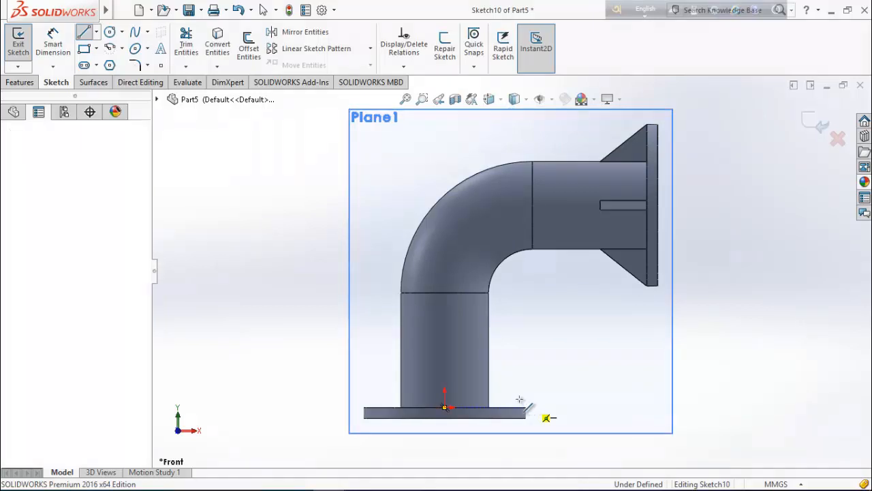
{"action": "left_click", "coordinate": [481, 386]}
{"action": "right_click", "coordinate": [511, 389]}
{"action": "left_click", "coordinate": [570, 317]}
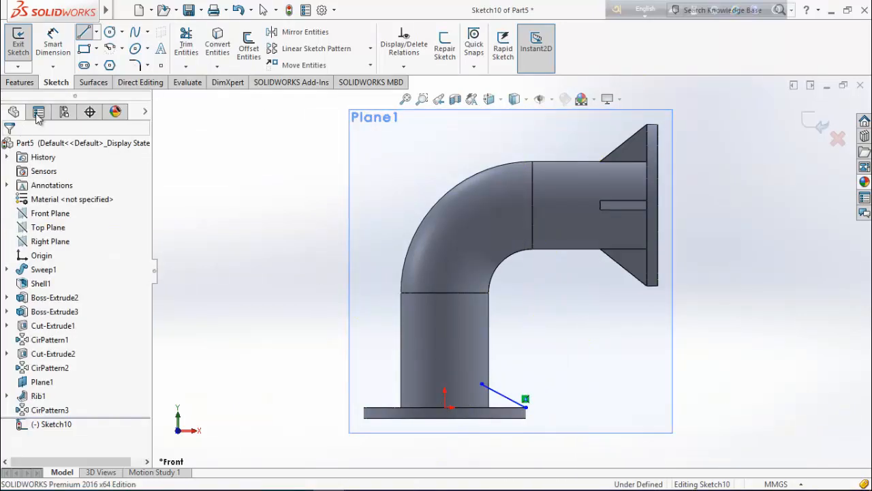
Sketch a horizontal line along the lower flange's upper face, from the slanted line's lower end to directly below its upper end.
{"action": "left_click", "coordinate": [84, 32]}
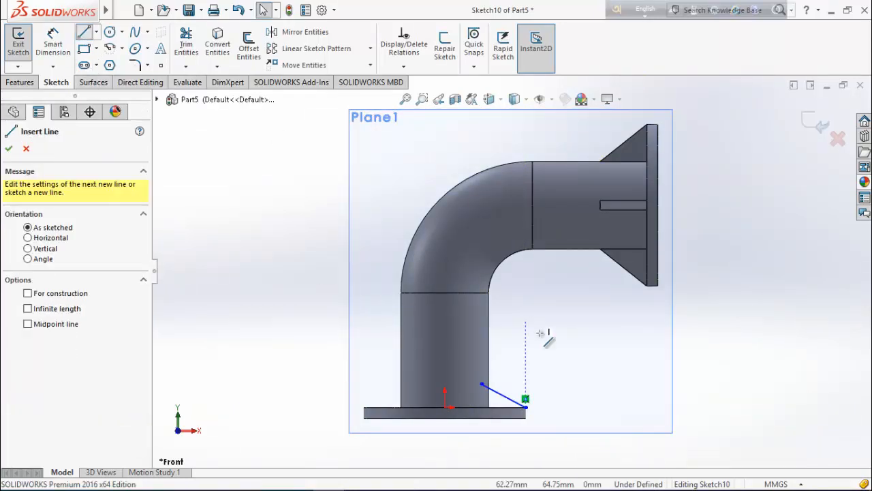
{"action": "left_click", "coordinate": [526, 407]}
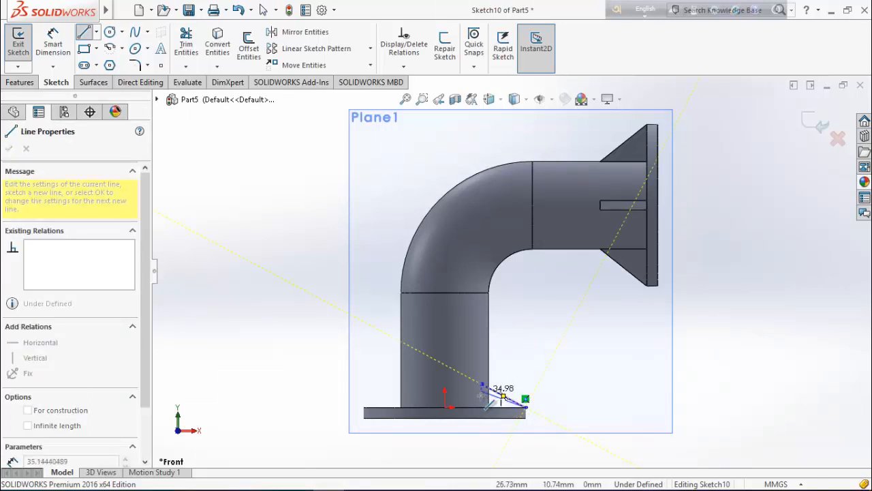
{"action": "left_click", "coordinate": [504, 407]}
{"action": "right_click", "coordinate": [266, 301]}
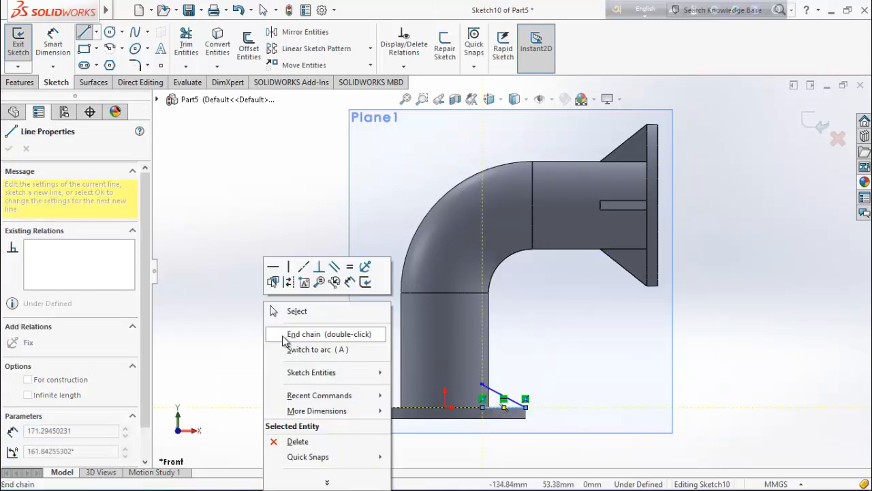
{"action": "left_click", "coordinate": [302, 313]}
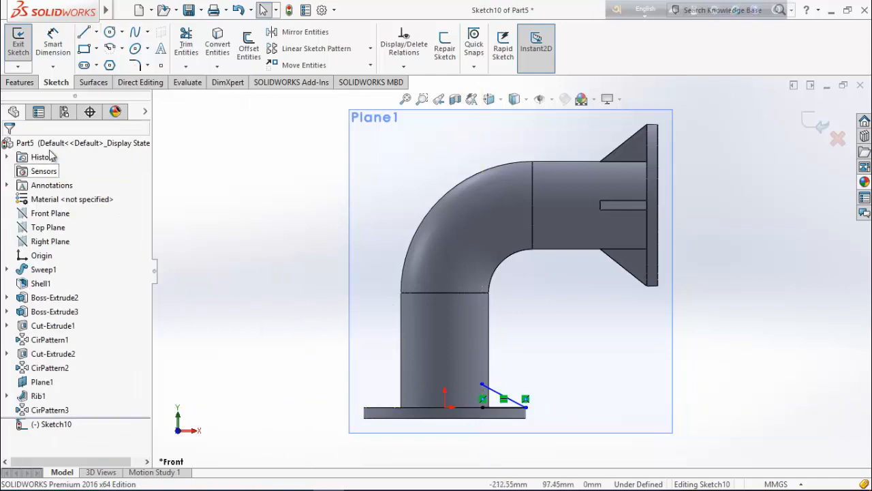
Create a 7 mm thick rib between the vertical pipe and the lower flange from the two sketched lines.
{"action": "left_click", "coordinate": [20, 82]}
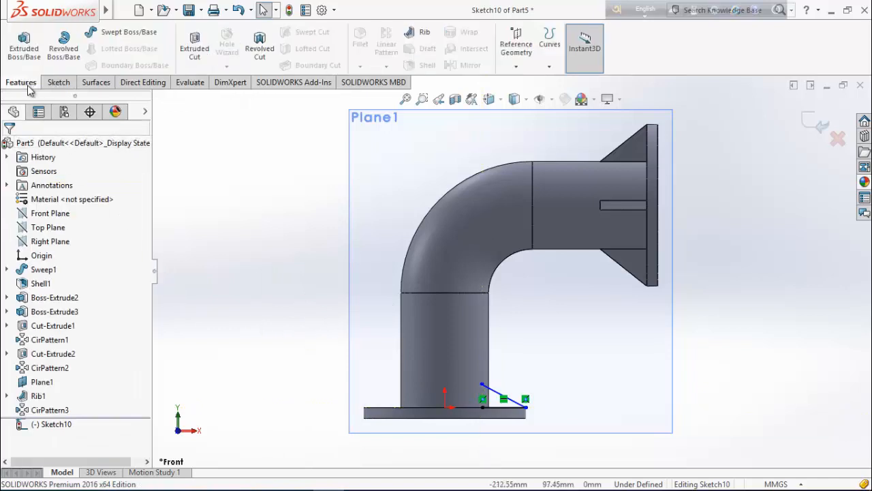
{"action": "left_click", "coordinate": [423, 33]}
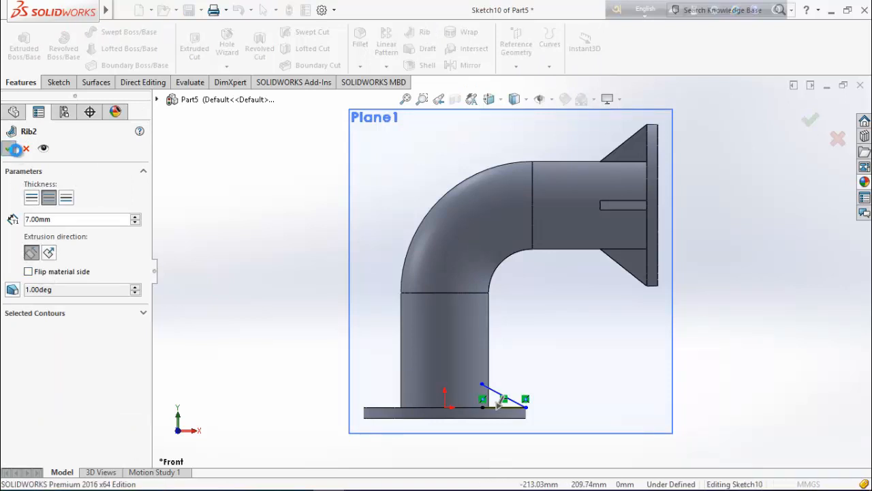
{"action": "left_click", "coordinate": [12, 148]}
{"action": "middle_click_drag", "start_coordinate": [673, 336], "coordinate": [704, 367]}
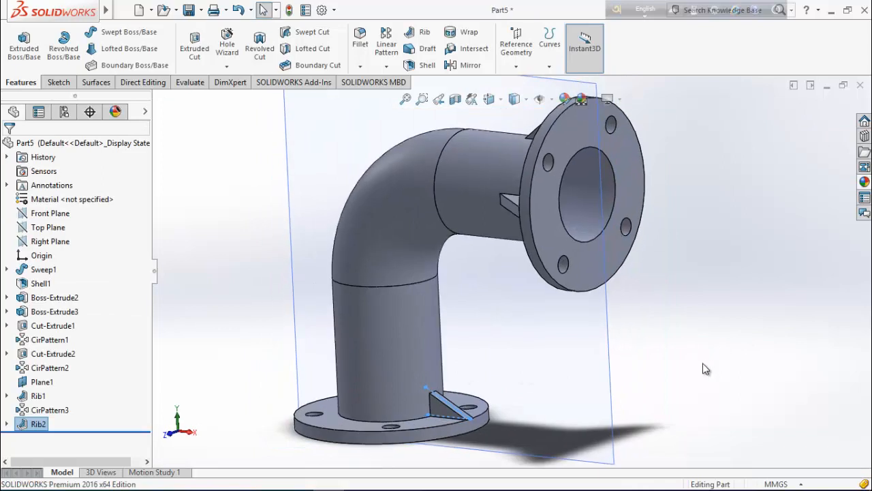
{"action": "left_click", "coordinate": [704, 367]}
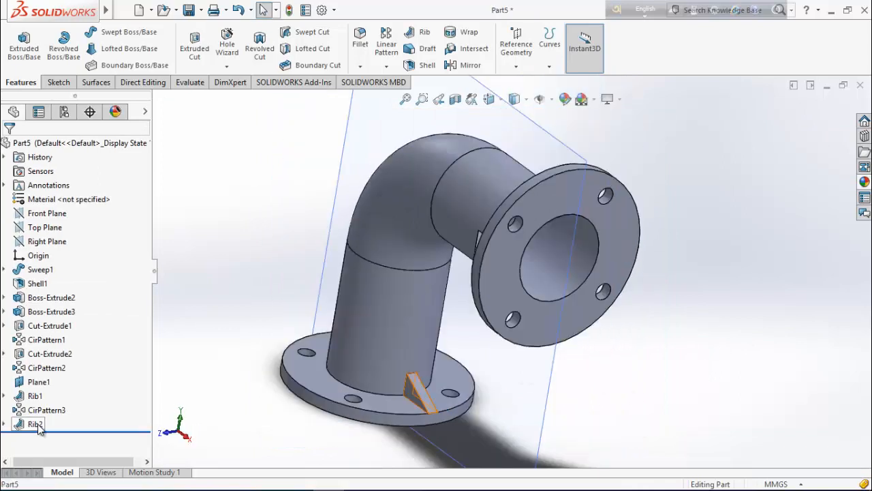
Circular-pattern the lower flange's rib around the vertical pipe's base edge with 4 equally spaced instances over 360°.
{"action": "left_click", "coordinate": [36, 424]}
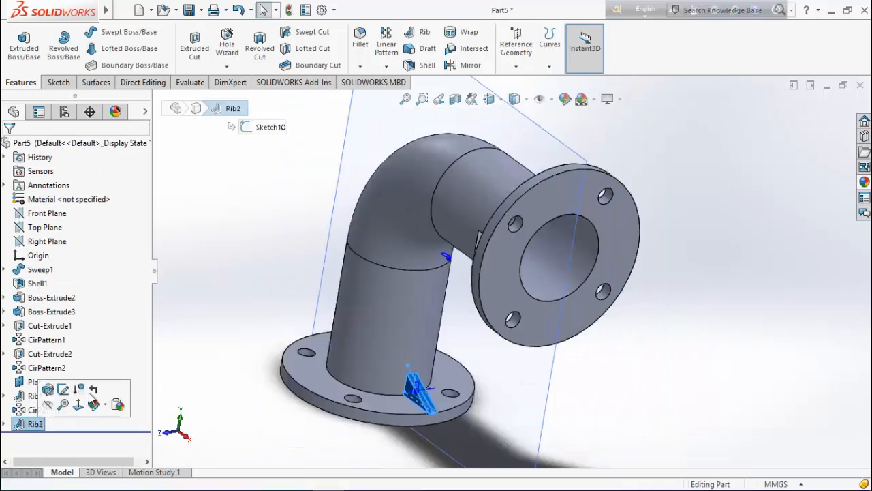
{"action": "left_click", "coordinate": [387, 66]}
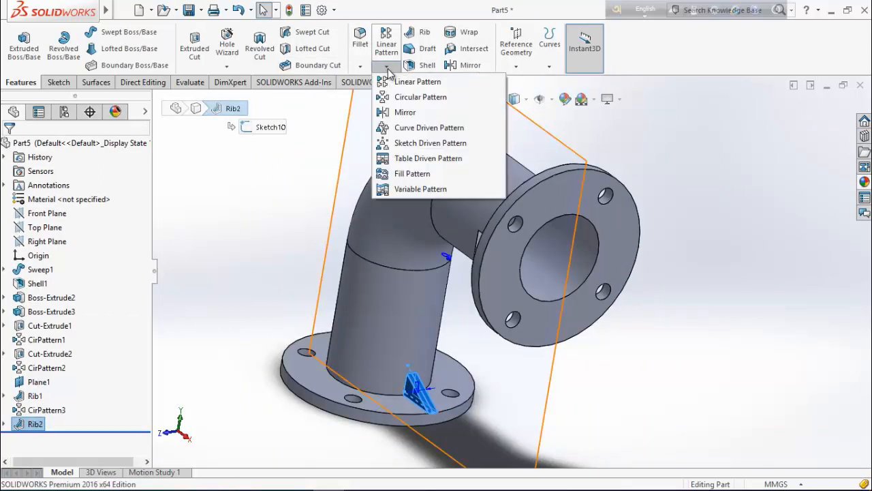
{"action": "left_click", "coordinate": [421, 97]}
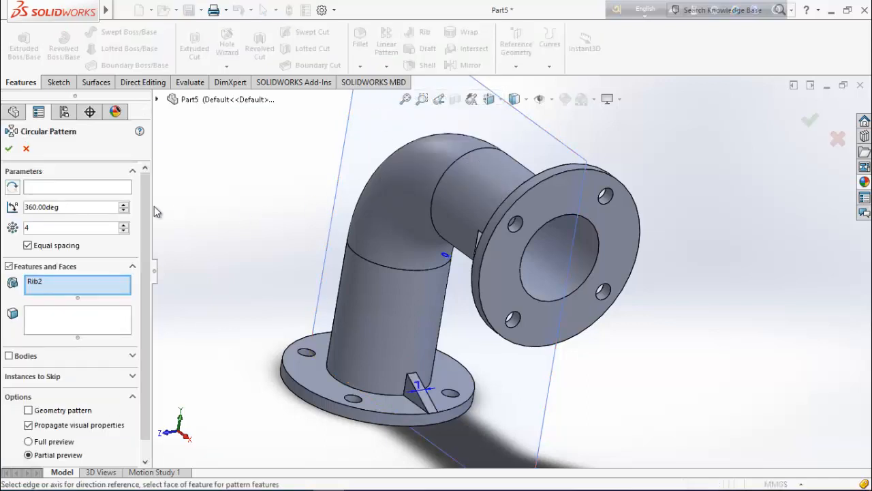
{"action": "left_click", "coordinate": [44, 189]}
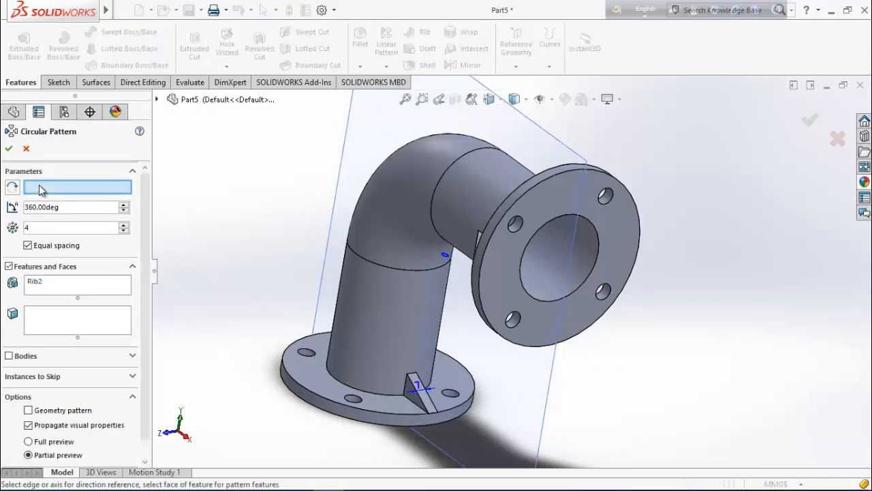
{"action": "left_click", "coordinate": [337, 379]}
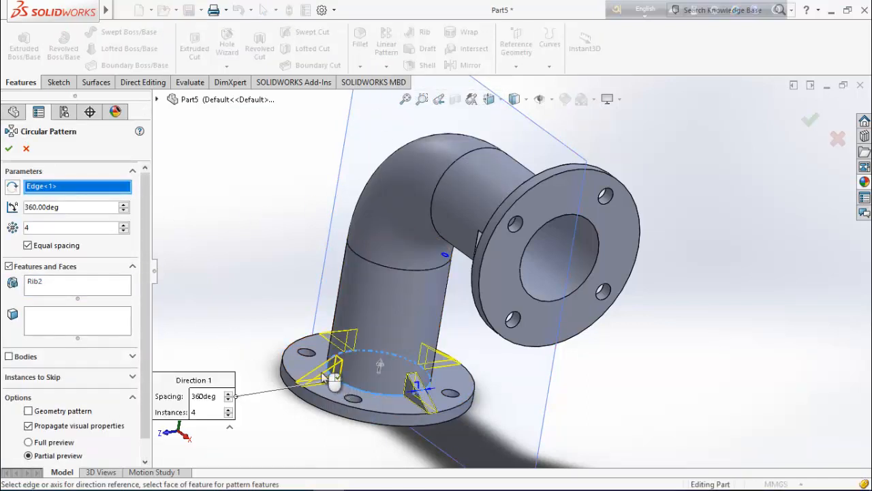
{"action": "left_click", "coordinate": [8, 149]}
{"action": "middle_click_drag", "start_coordinate": [279, 376], "coordinate": [318, 410]}
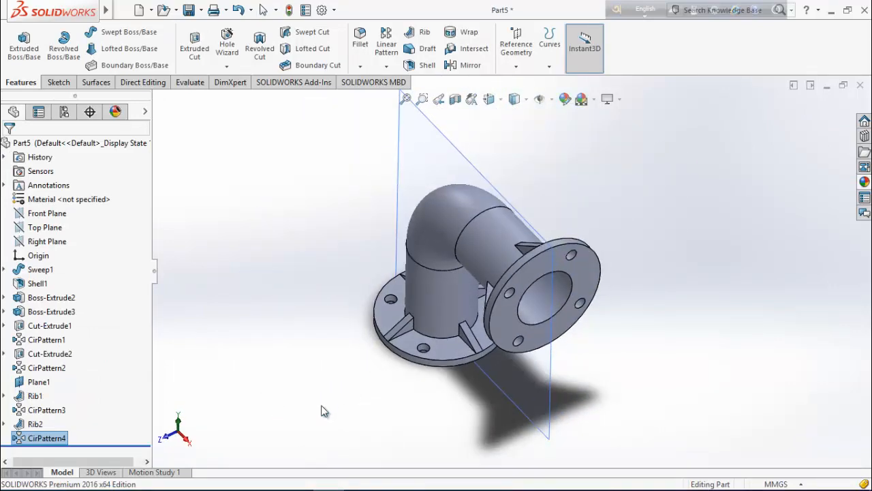
Edit Cut-Extrude1's sketch and set the angle of the bolt hole on the horizontal pipe's flange to 45°.
{"action": "middle_click_drag", "start_coordinate": [404, 416], "coordinate": [392, 353]}
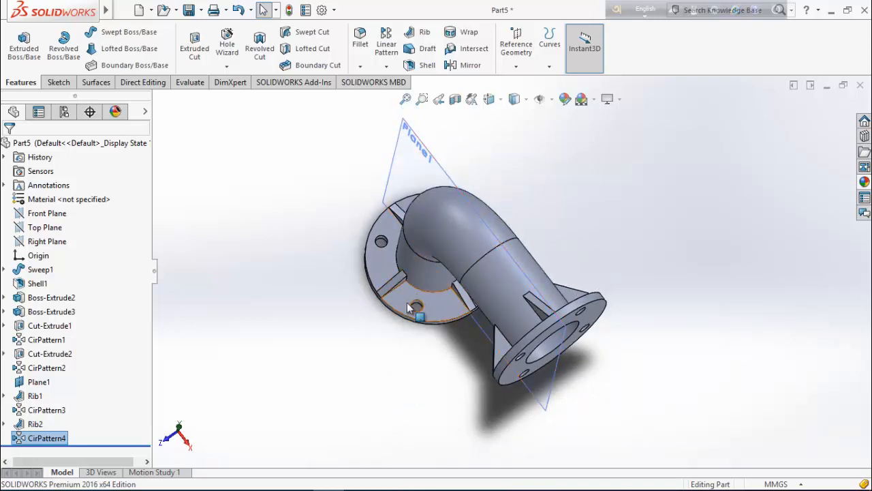
{"action": "middle_click_drag", "start_coordinate": [411, 374], "coordinate": [475, 312]}
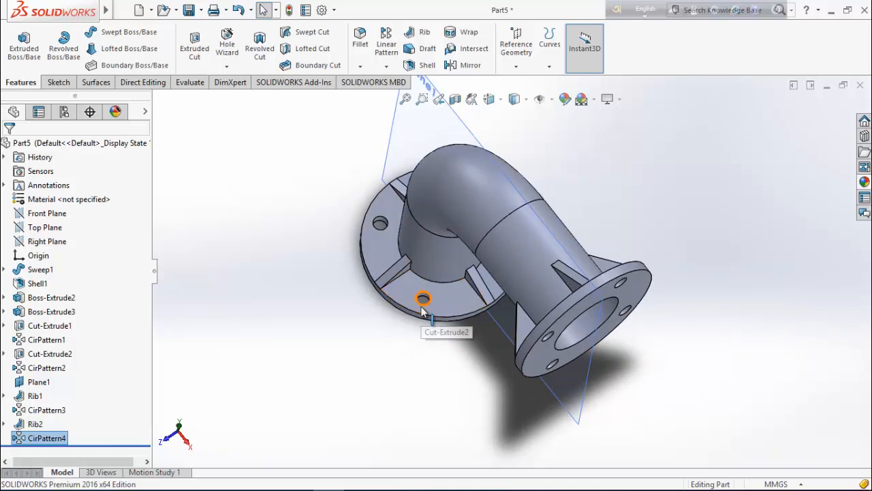
{"action": "left_click", "coordinate": [4, 325]}
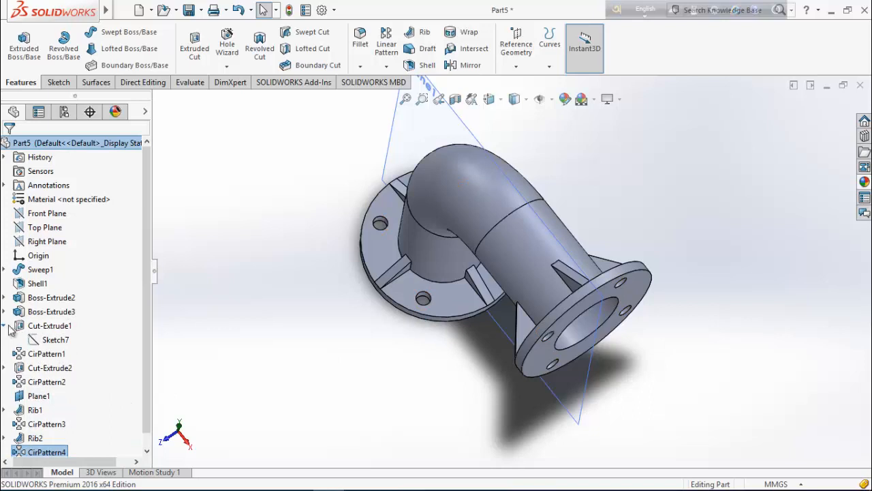
{"action": "left_click", "coordinate": [49, 341]}
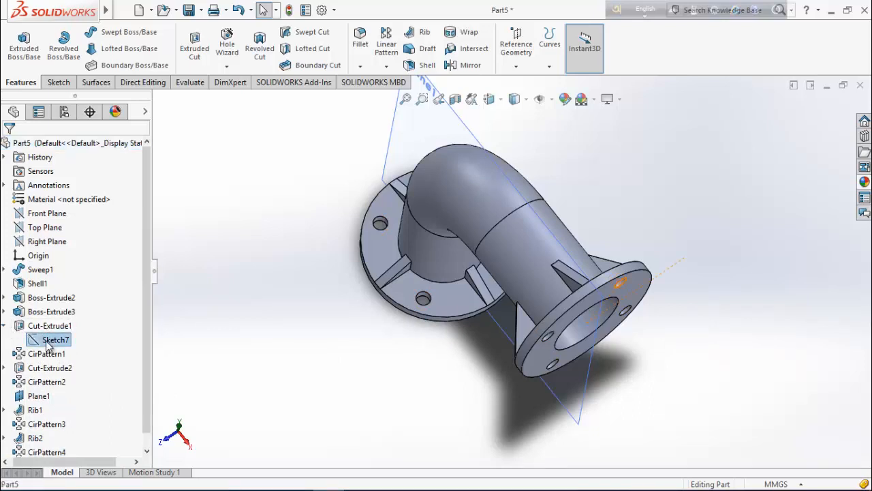
{"action": "right_click", "coordinate": [49, 340]}
{"action": "left_click", "coordinate": [63, 249]}
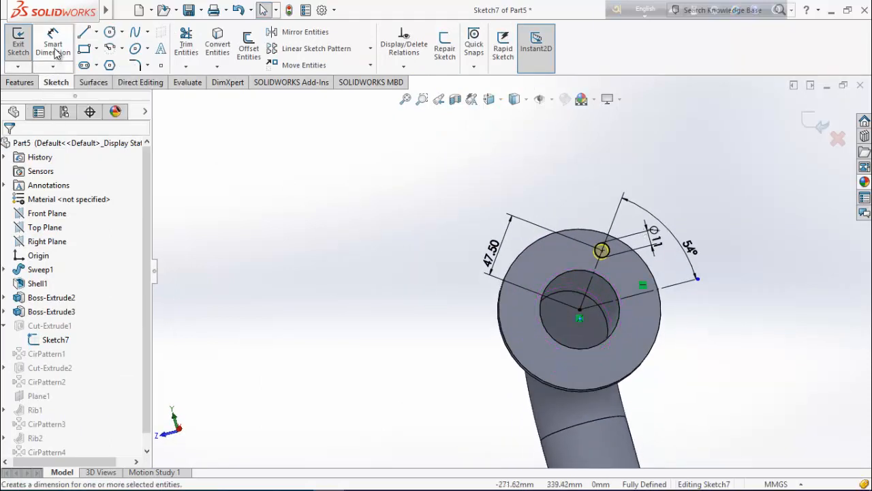
{"action": "left_click", "coordinate": [55, 53]}
{"action": "double_click", "coordinate": [690, 247]}
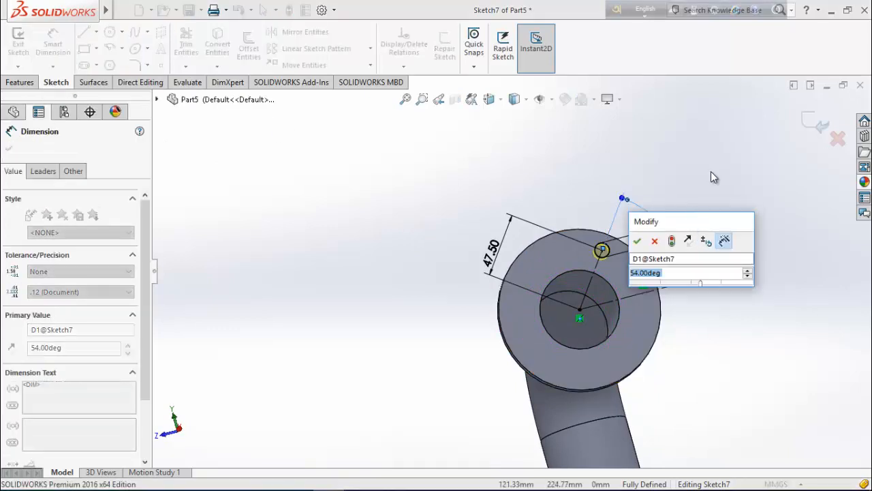
{"action": "type", "text": "45"}
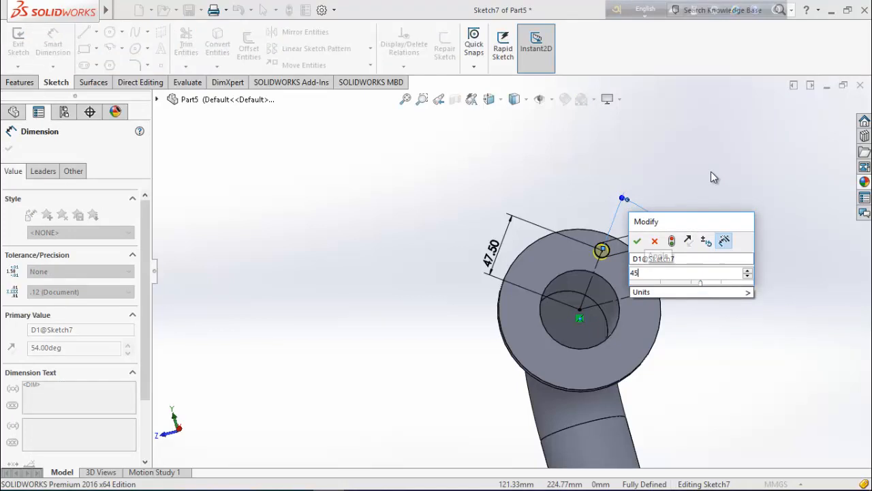
{"action": "key", "text": "Return"}
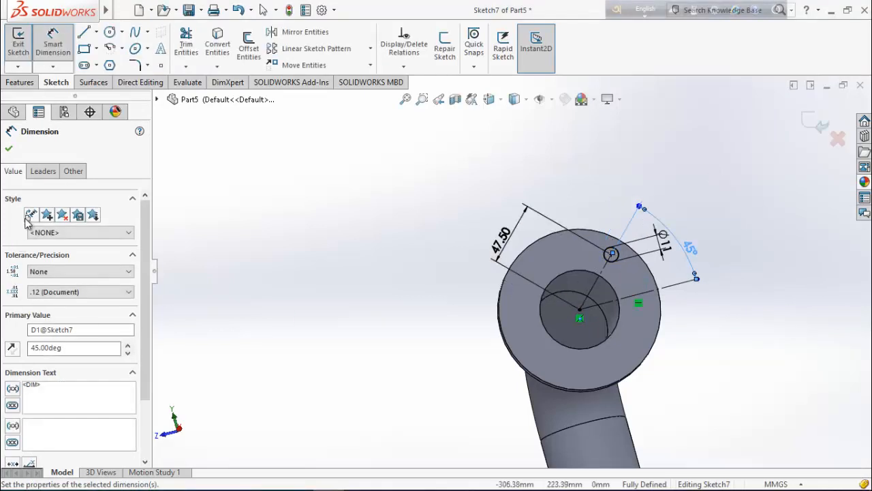
{"action": "left_click", "coordinate": [9, 149]}
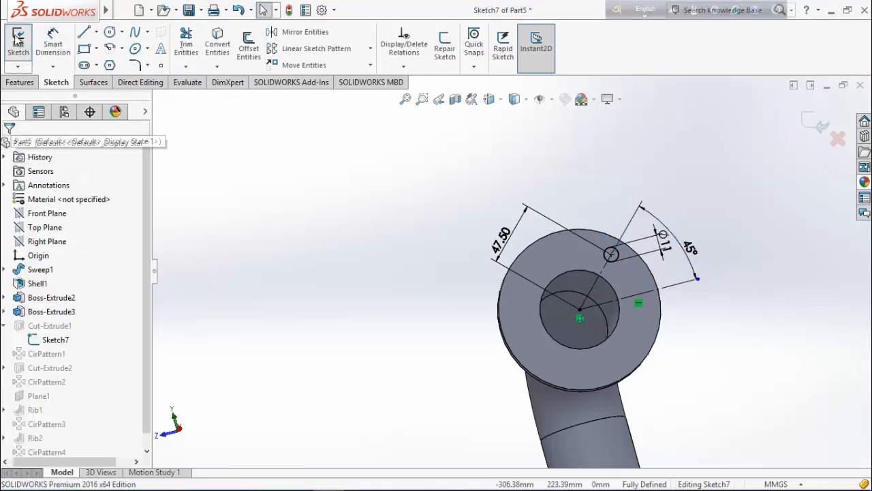
{"action": "left_click", "coordinate": [811, 124]}
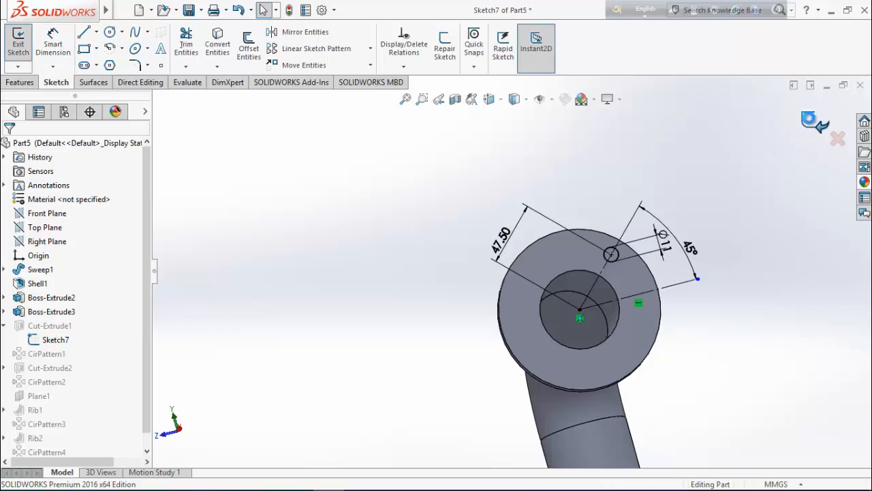
Edit Cut-Extrude2's sketch and set the angle of the lower flange's bolt hole to 45°.
{"action": "middle_click_drag", "start_coordinate": [724, 307], "coordinate": [606, 271]}
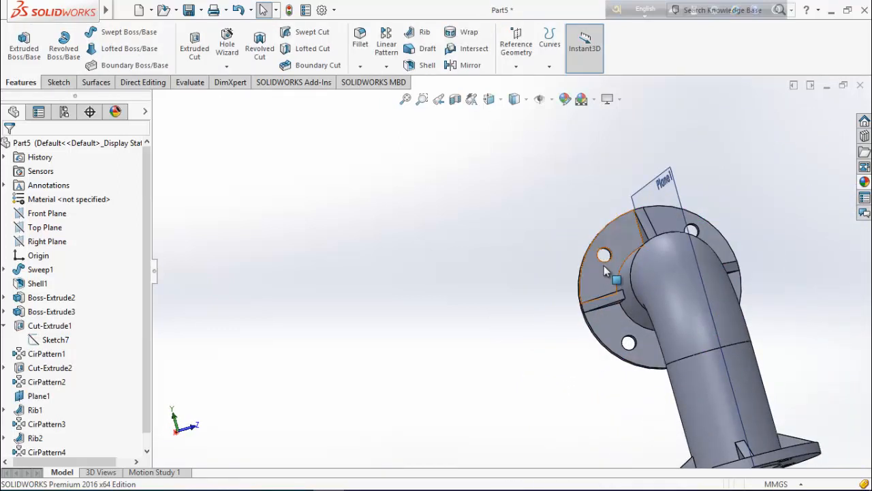
{"action": "middle_click_drag", "start_coordinate": [540, 256], "coordinate": [533, 259]}
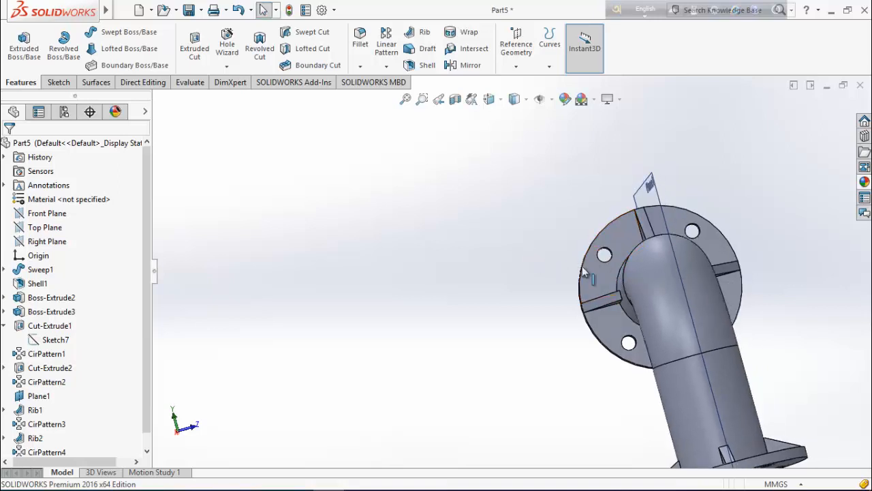
{"action": "middle_click_drag", "start_coordinate": [615, 256], "coordinate": [599, 387]}
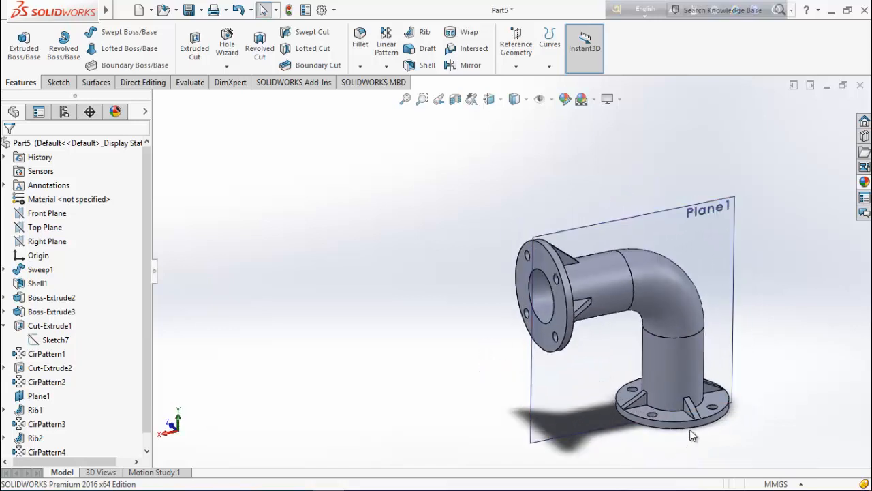
{"action": "middle_click_drag", "start_coordinate": [766, 432], "coordinate": [400, 331]}
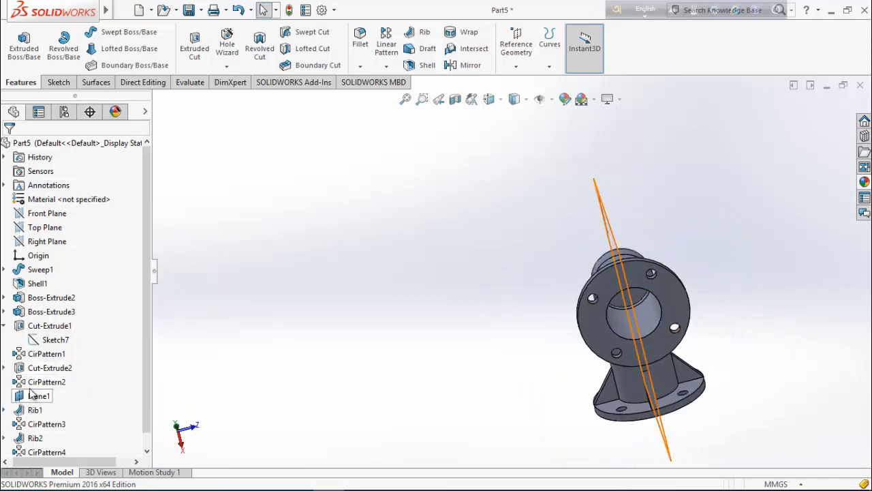
{"action": "left_click", "coordinate": [4, 368]}
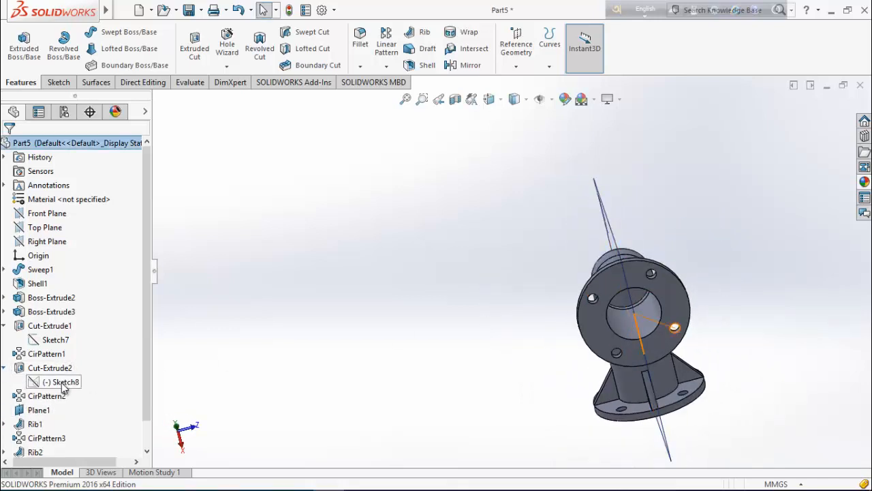
{"action": "right_click", "coordinate": [63, 386]}
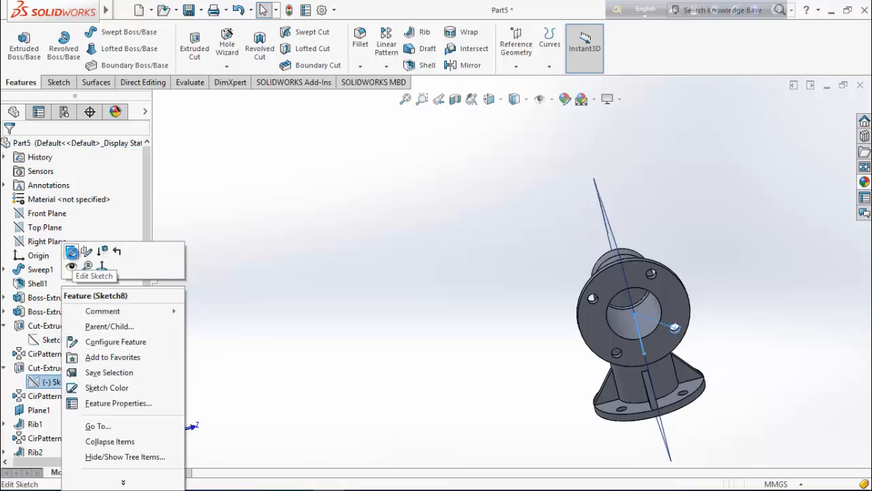
{"action": "left_click", "coordinate": [71, 252]}
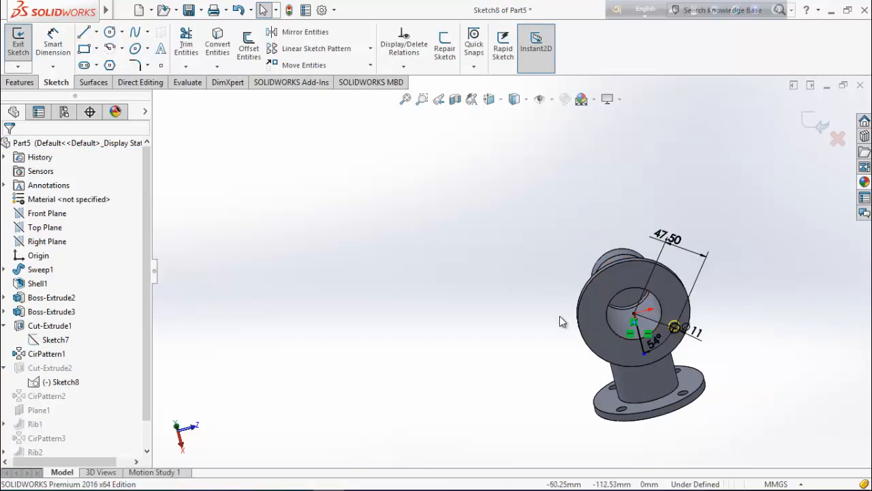
{"action": "scroll", "coordinate": [606, 368], "scroll_direction": "down", "scroll_amount": 2}
{"action": "left_click", "coordinate": [55, 48]}
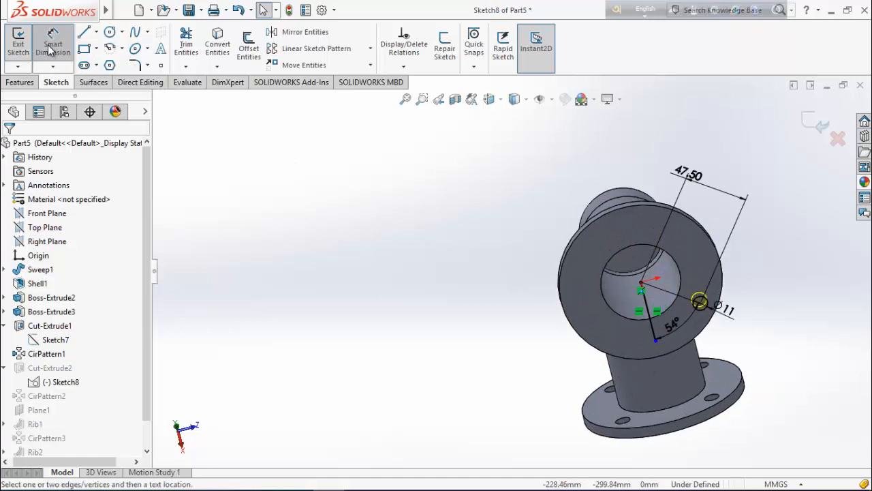
{"action": "left_click", "coordinate": [669, 325]}
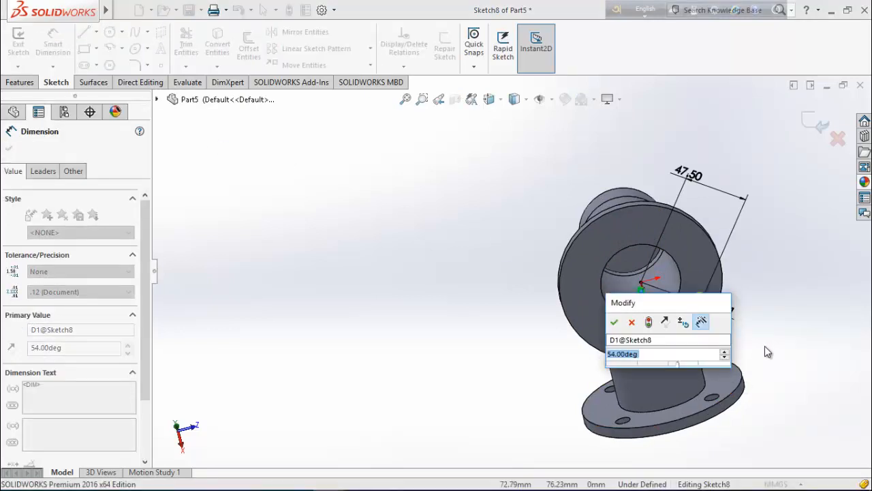
{"action": "type", "text": "45"}
{"action": "key", "text": "Return"}
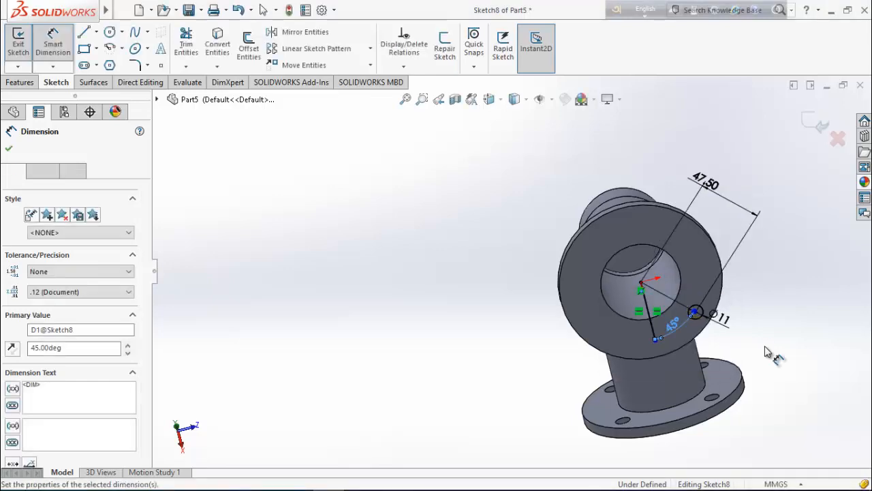
{"action": "left_click", "coordinate": [816, 124]}
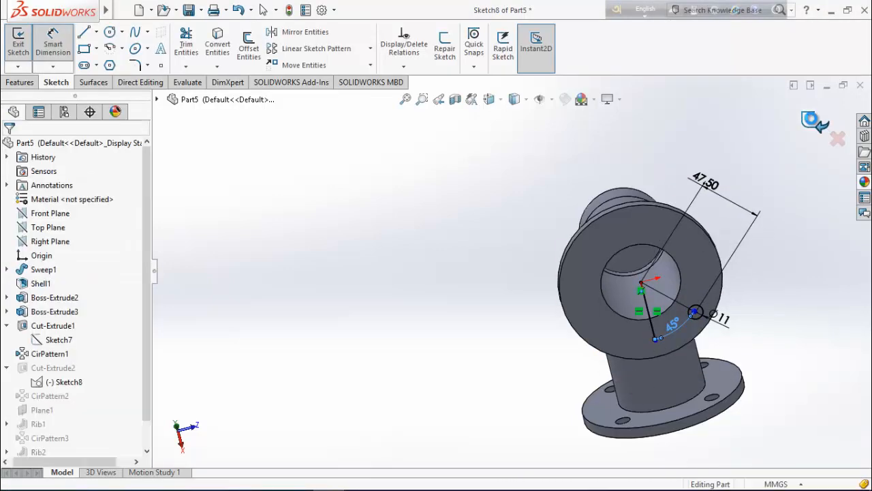
Hide the reference plane Plane1 that was used for the ribs.
{"action": "middle_click_drag", "start_coordinate": [444, 293], "coordinate": [689, 382]}
{"action": "right_click", "coordinate": [25, 411]}
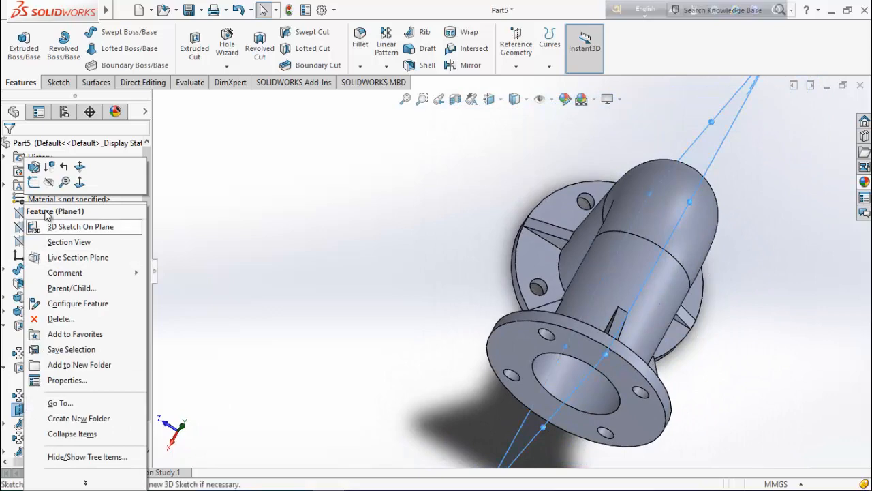
{"action": "left_click", "coordinate": [49, 183]}
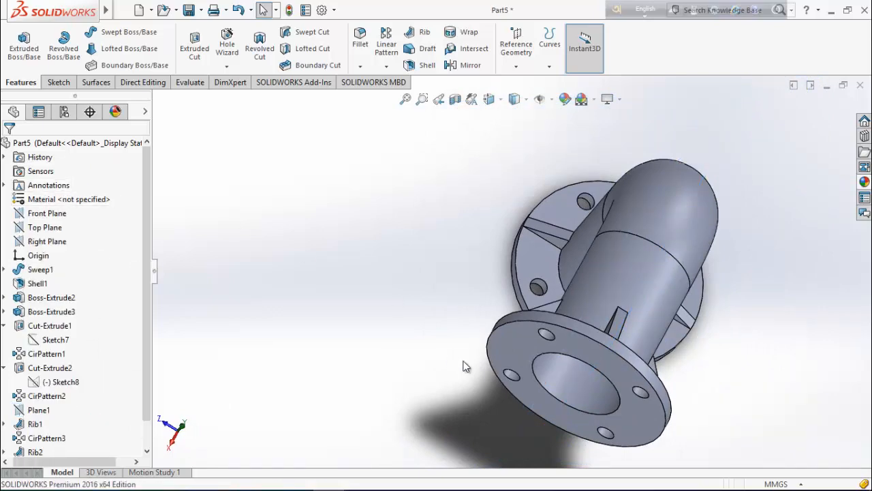
Assign the Plain Carbon Steel material from the Steel category to the elbow part.
{"action": "mouse_move", "coordinate": [462, 366]}
{"action": "middle_mouse_down"}
{"action": "mouse_move", "coordinate": [398, 309]}
{"action": "mouse_move", "coordinate": [411, 325]}
{"action": "mouse_move", "coordinate": [471, 311]}
{"action": "mouse_move", "coordinate": [437, 296]}
{"action": "mouse_move", "coordinate": [464, 293]}
{"action": "middle_mouse_up"}
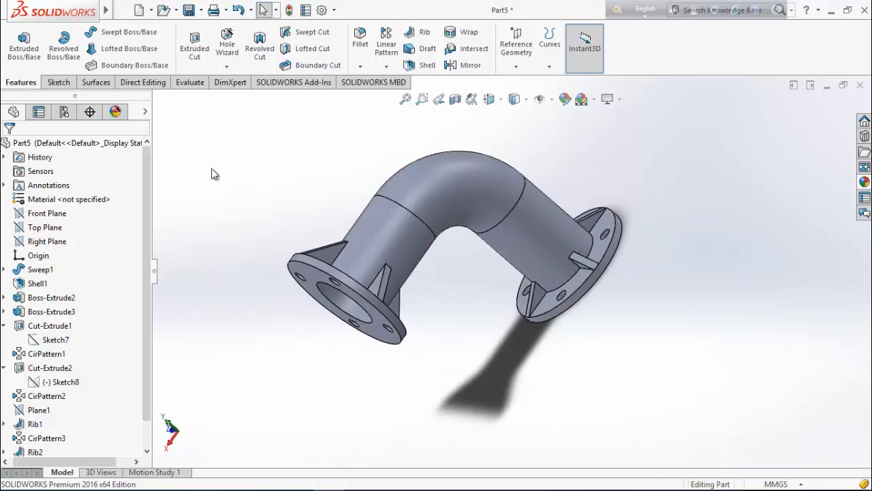
{"action": "right_click", "coordinate": [79, 202]}
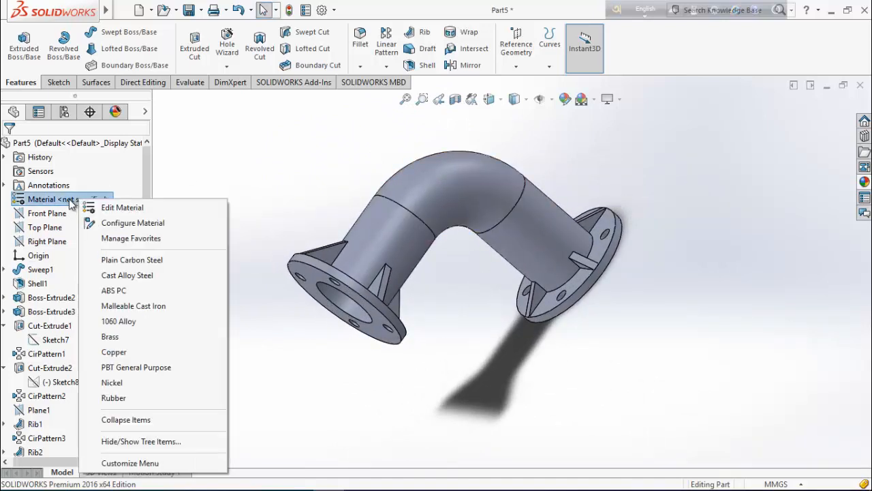
{"action": "left_click", "coordinate": [106, 206]}
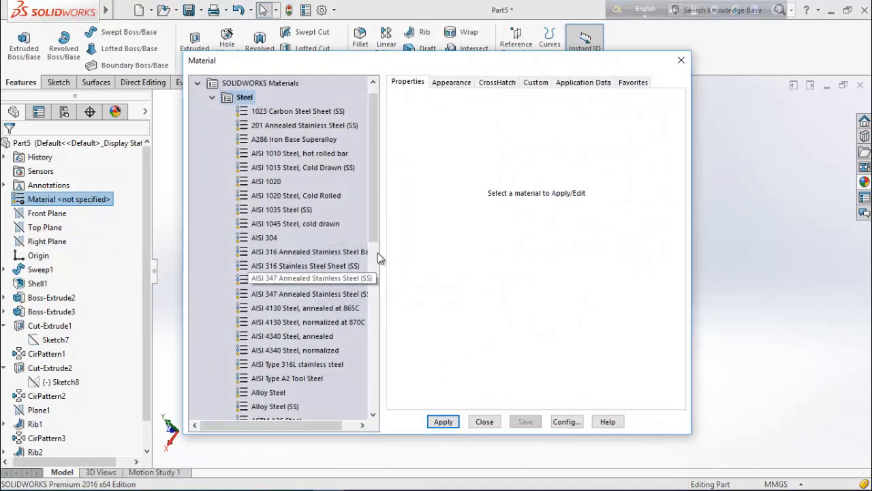
{"action": "left_click_drag", "start_coordinate": [374, 188], "coordinate": [372, 299]}
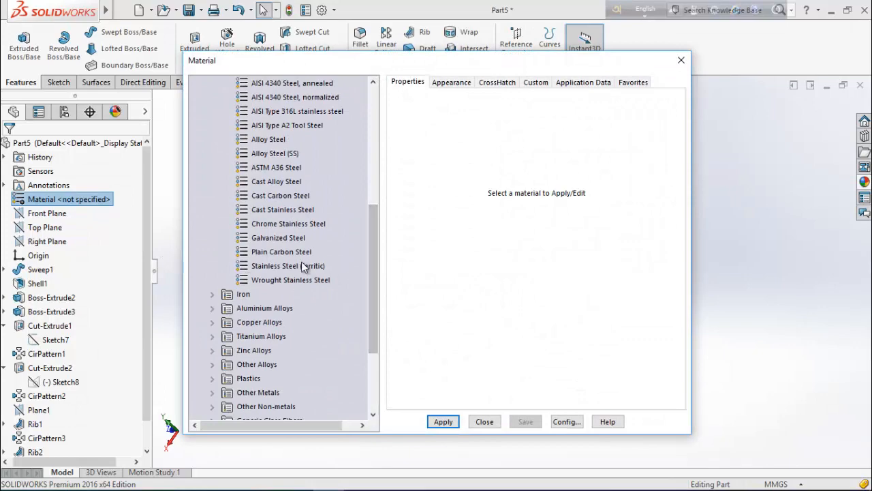
{"action": "left_click", "coordinate": [283, 253]}
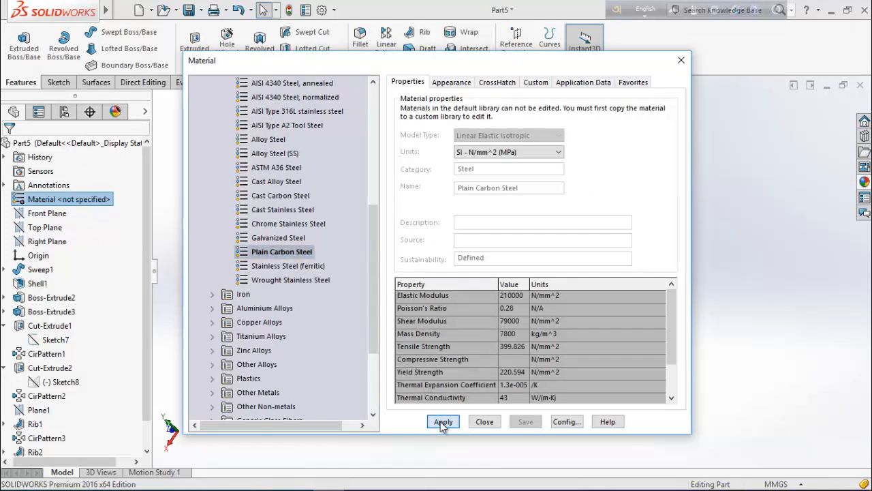
{"action": "left_click", "coordinate": [483, 422]}
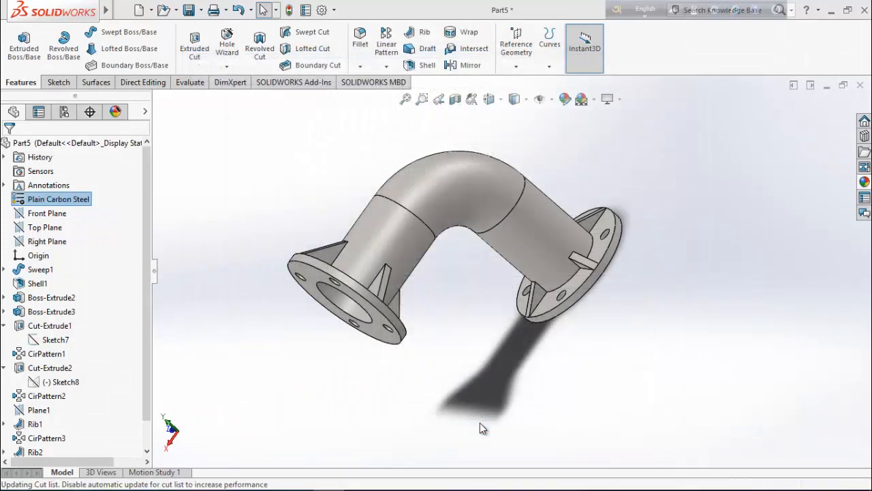
Apply a scene with a plain white background to the part view.
{"action": "middle_click_drag", "start_coordinate": [559, 368], "coordinate": [548, 256]}
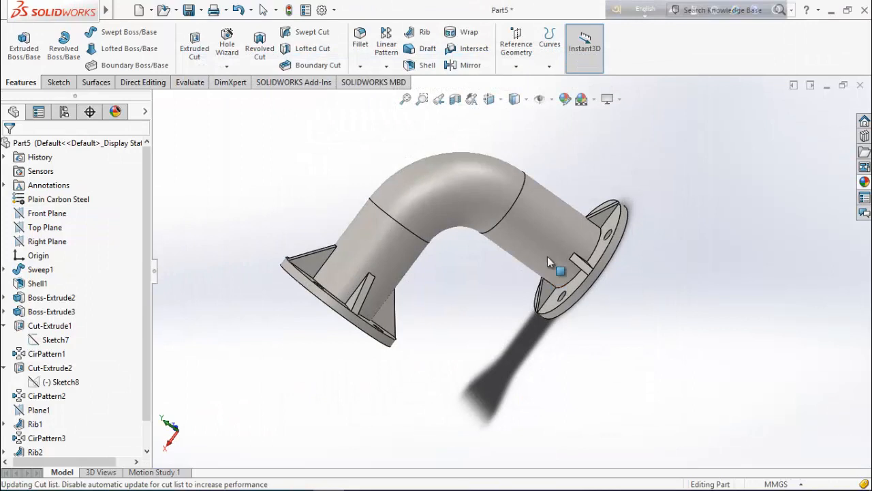
{"action": "left_click", "coordinate": [593, 100]}
{"action": "left_click", "coordinate": [627, 41]}
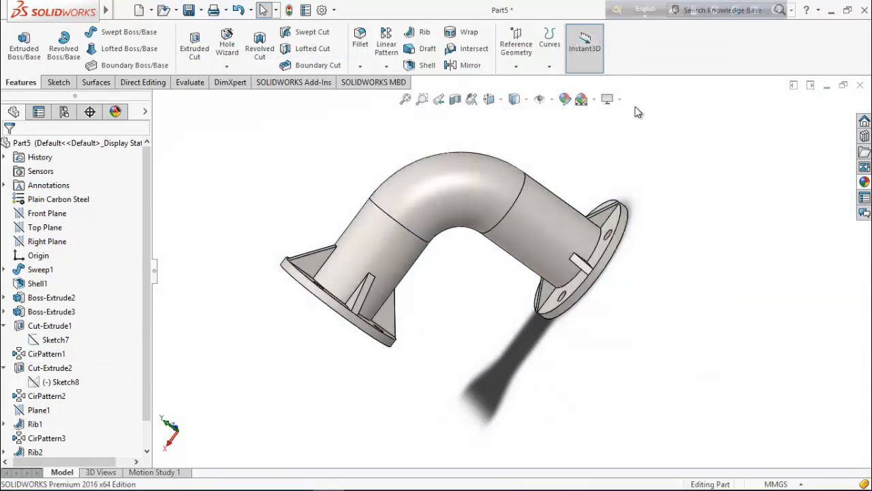
Edit the whole part's carbon steel appearance and set its colour to a bright green.
{"action": "middle_click_drag", "start_coordinate": [659, 304], "coordinate": [679, 306]}
{"action": "left_click", "coordinate": [565, 100]}
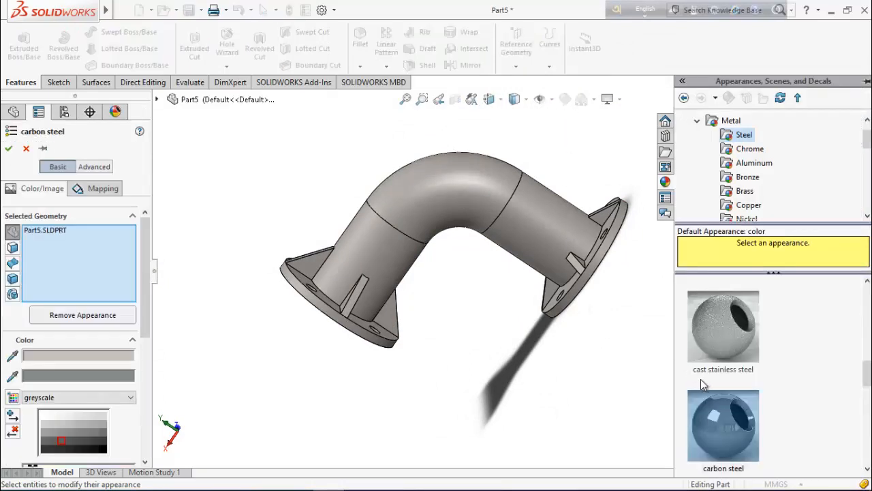
{"action": "left_click_drag", "start_coordinate": [145, 267], "coordinate": [144, 286]}
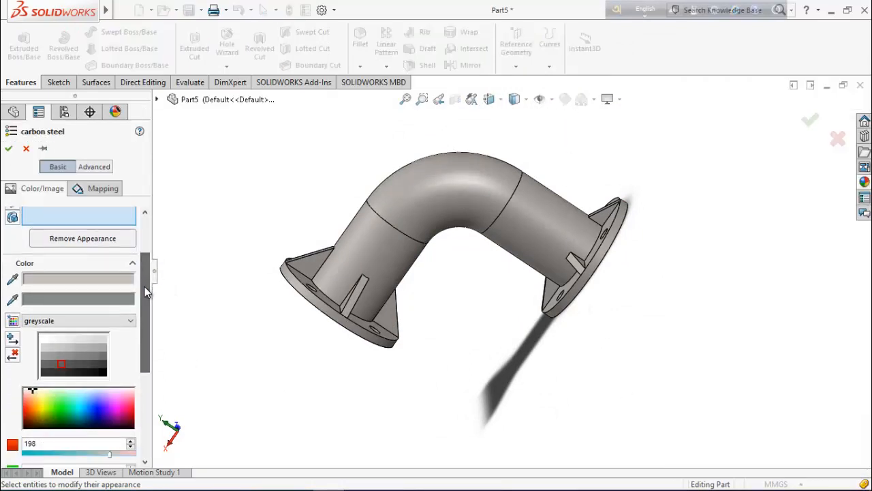
{"action": "left_click", "coordinate": [71, 405]}
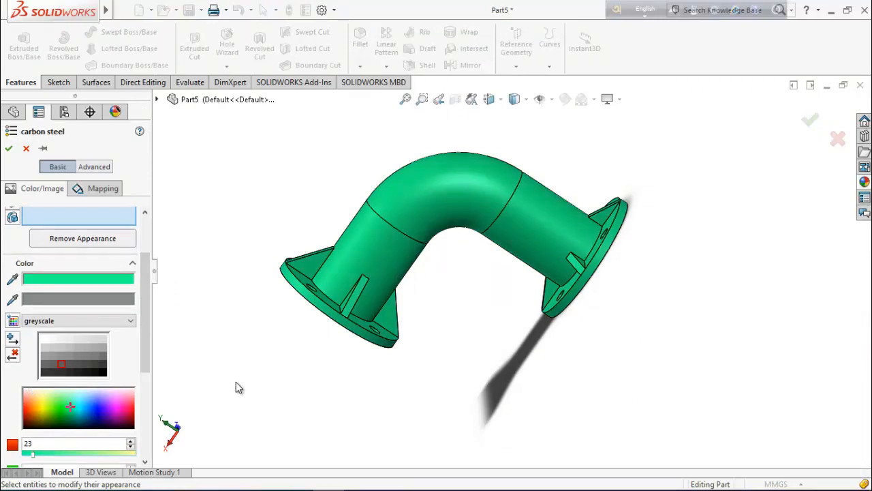
{"action": "middle_click_drag", "start_coordinate": [238, 386], "coordinate": [300, 323]}
{"action": "left_click", "coordinate": [64, 406]}
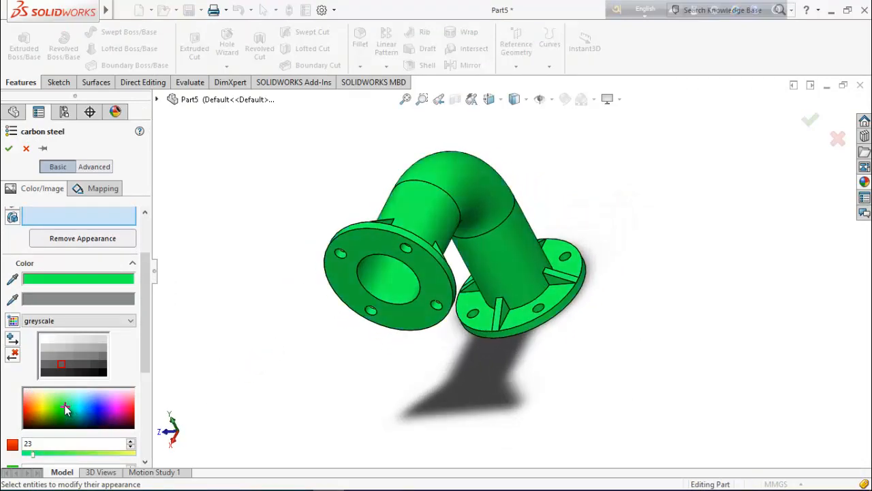
{"action": "middle_click_drag", "start_coordinate": [253, 345], "coordinate": [552, 315]}
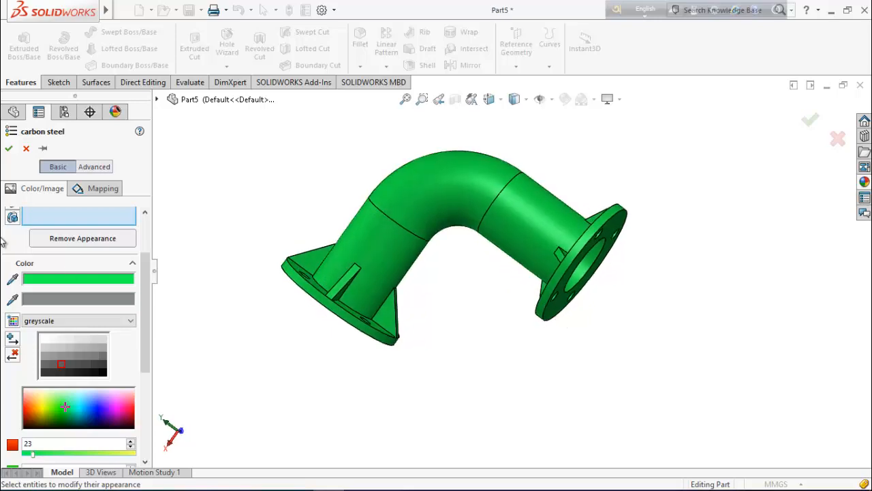
{"action": "left_click", "coordinate": [10, 150]}
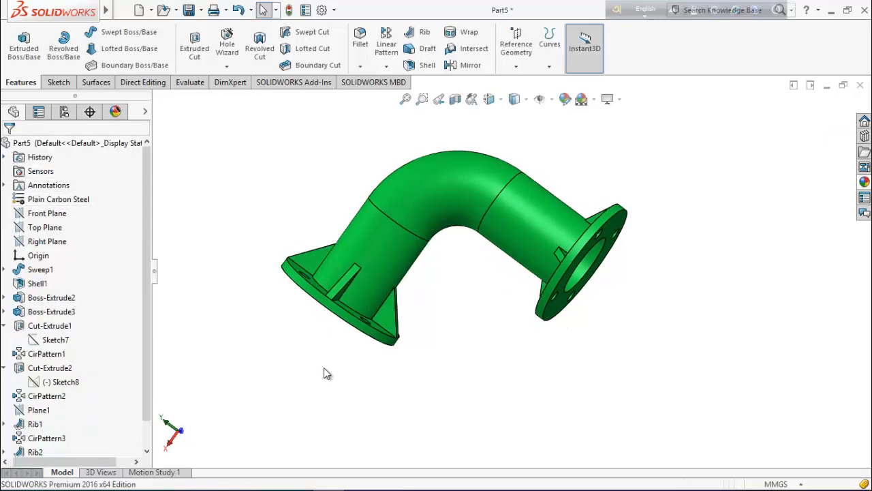
Examine the finished elbow from all sides, including both flanges, their bolt holes and the ribs.
{"action": "middle_click_drag", "start_coordinate": [325, 370], "coordinate": [634, 286]}
{"action": "middle_click_drag", "start_coordinate": [620, 329], "coordinate": [452, 269]}
{"action": "middle_click_drag", "start_coordinate": [436, 235], "coordinate": [395, 384]}
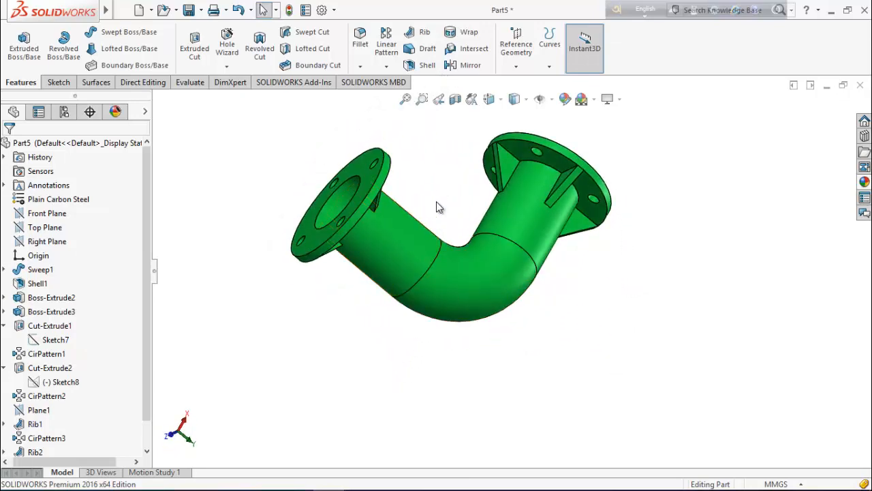
{"action": "middle_click_drag", "start_coordinate": [441, 209], "coordinate": [456, 246]}
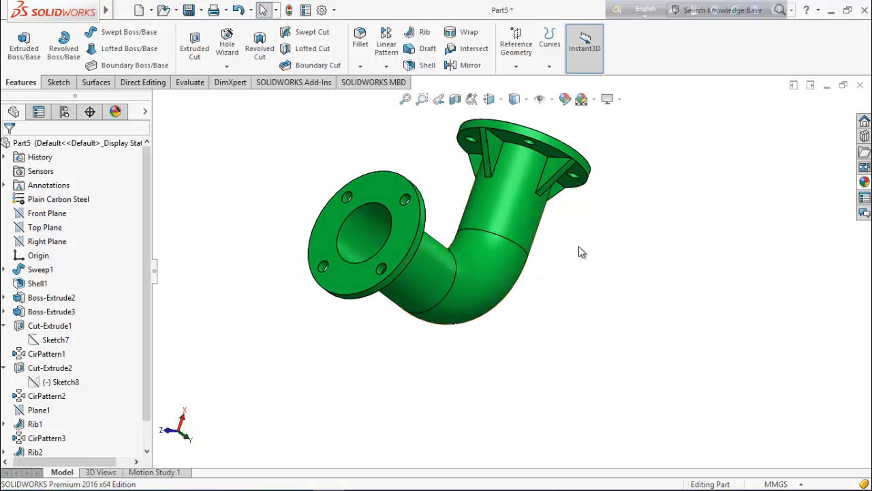
{"action": "middle_click_drag", "start_coordinate": [579, 251], "coordinate": [554, 325]}
{"action": "scroll", "coordinate": [479, 271], "scroll_direction": "up", "scroll_amount": 3}
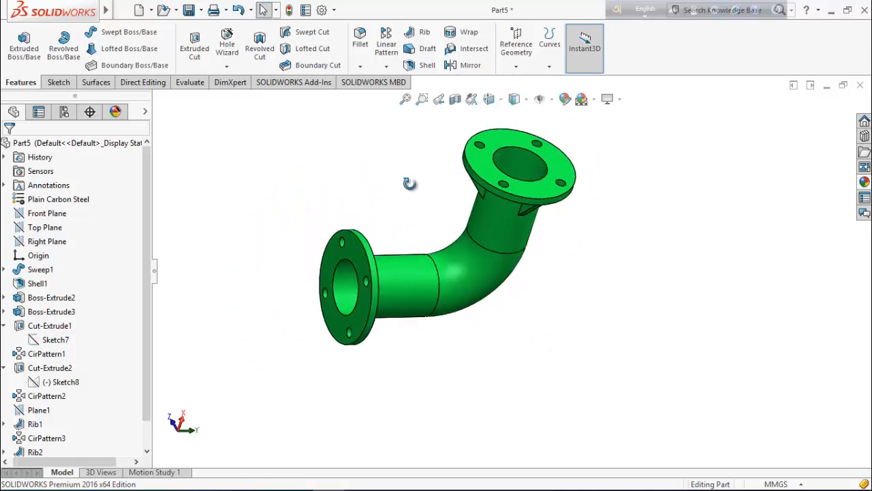
{"action": "middle_click_drag", "start_coordinate": [409, 184], "coordinate": [523, 257]}
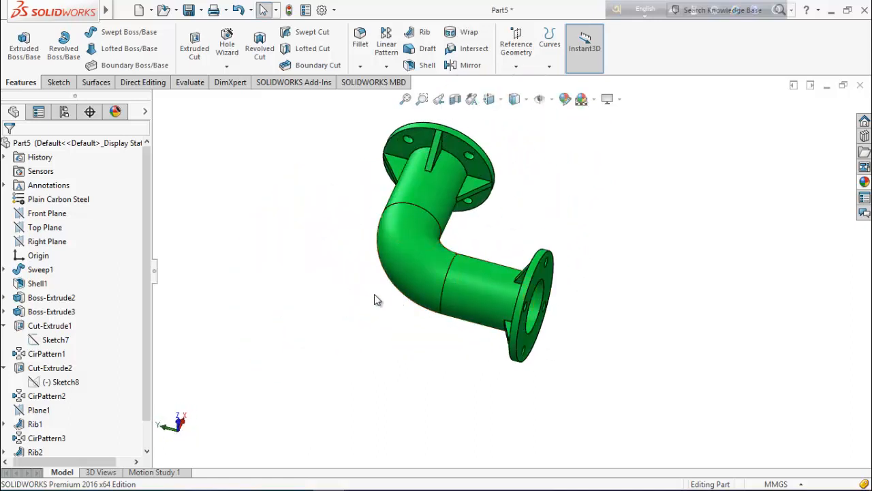